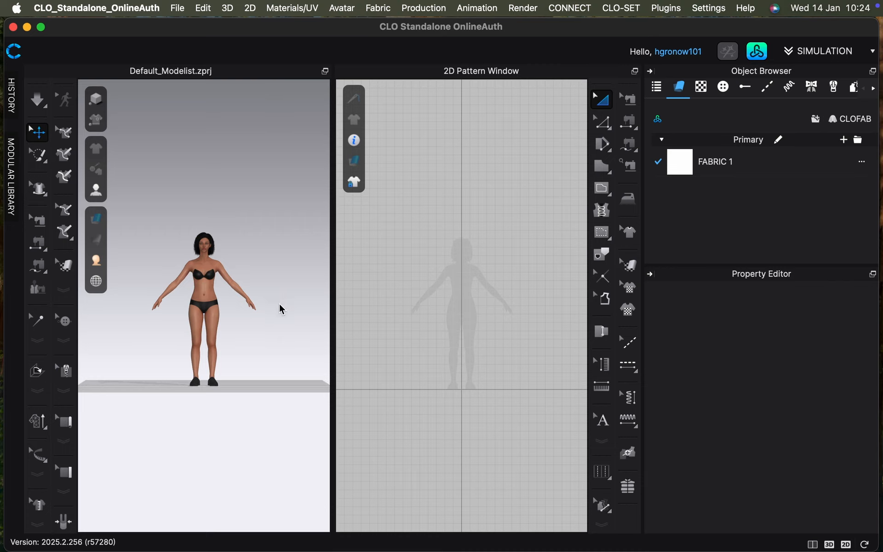
Review the View Controls user settings and the available mouse presets for pan, zoom and rotate, keeping Magic Mouse.
{"action": "scroll", "coordinate": [281, 308], "scroll_direction": "up", "scroll_amount": 3}
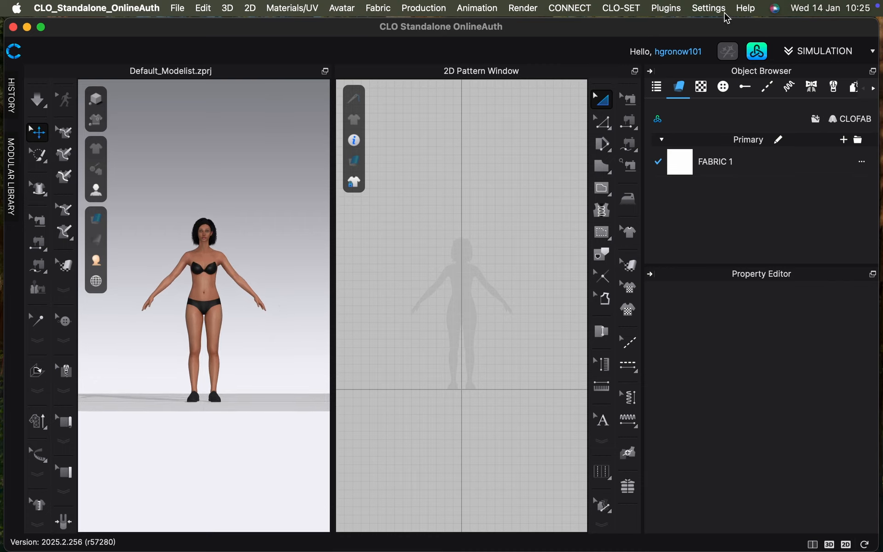
{"action": "left_click", "coordinate": [707, 8]}
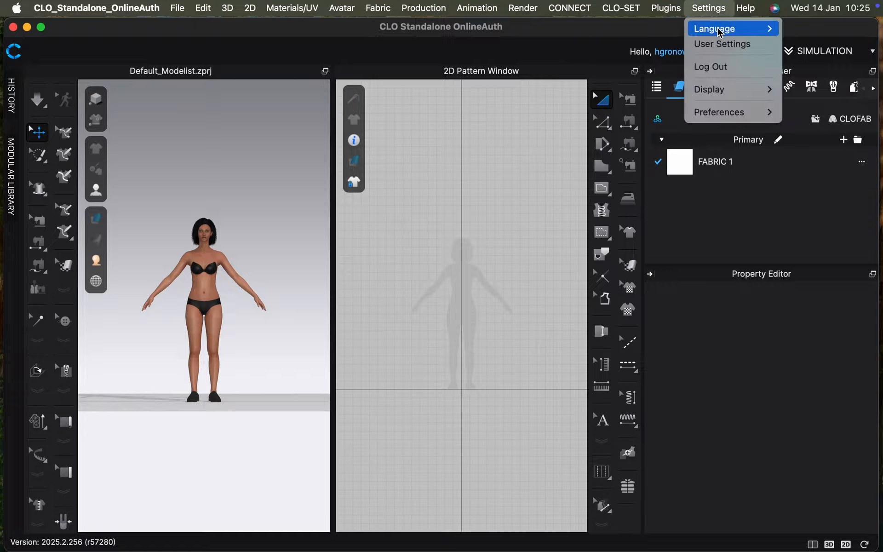
{"action": "left_click", "coordinate": [773, 45]}
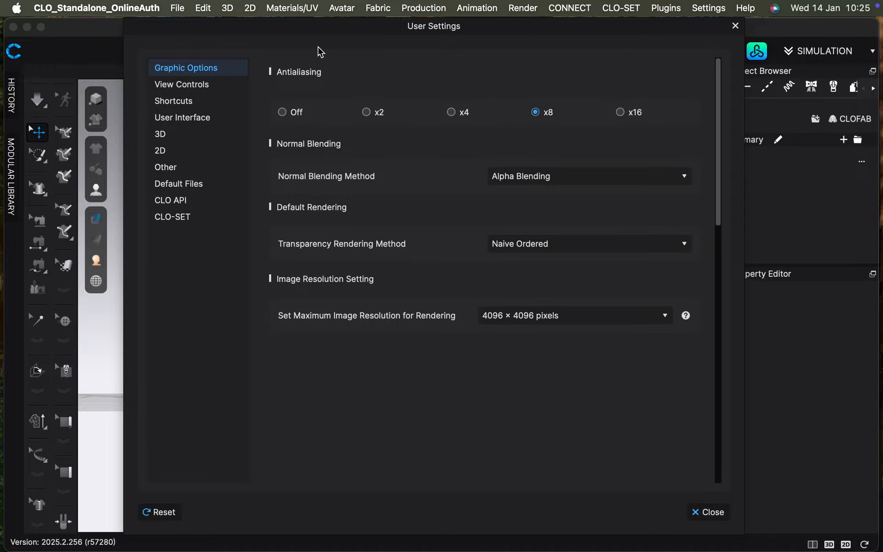
{"action": "left_click", "coordinate": [219, 89]}
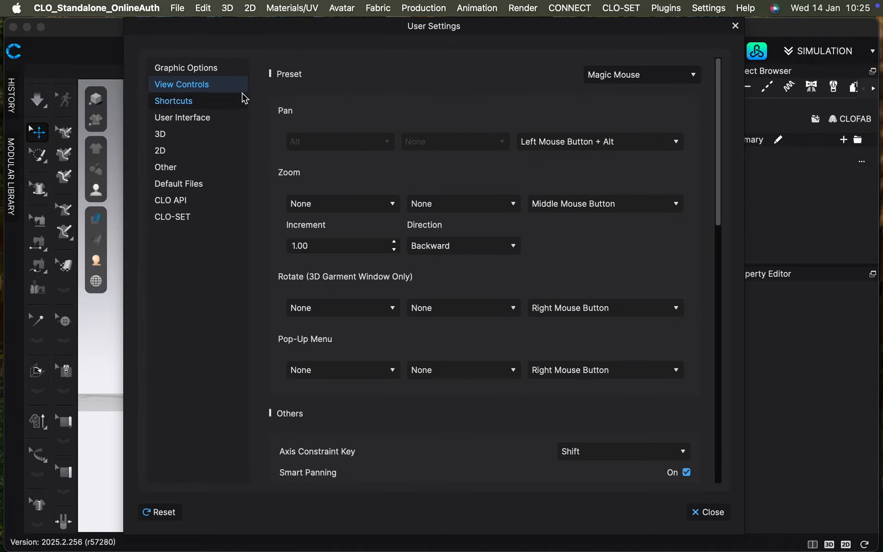
{"action": "left_click", "coordinate": [694, 79]}
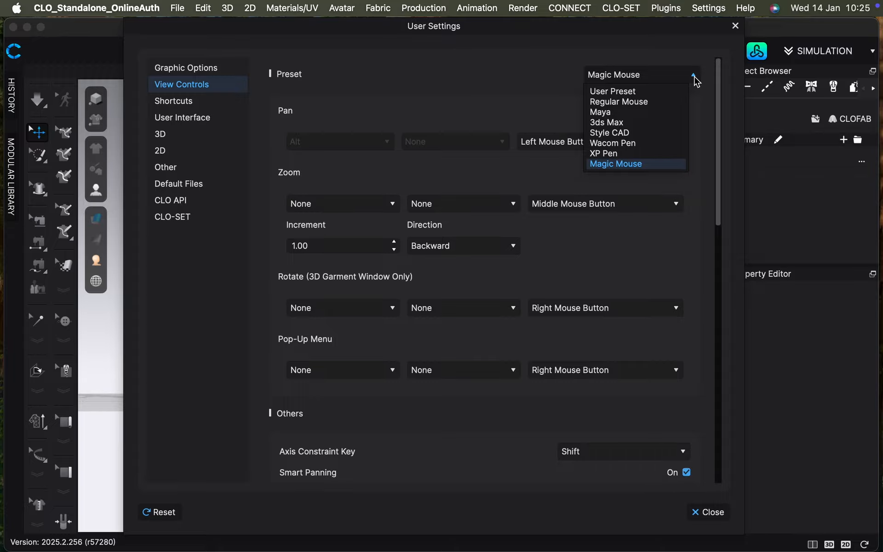
{"action": "left_click", "coordinate": [694, 78]}
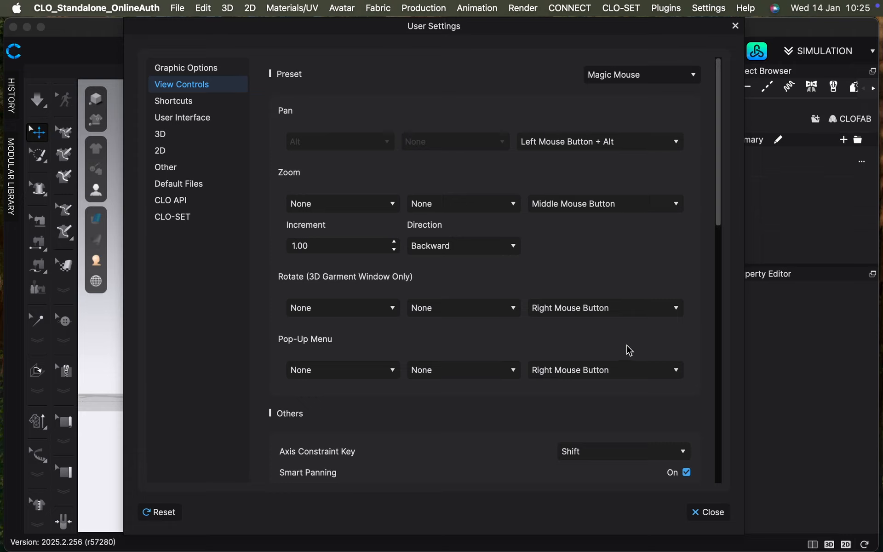
{"action": "left_click", "coordinate": [716, 514]}
{"action": "scroll", "coordinate": [263, 332], "scroll_direction": "up", "scroll_amount": 2}
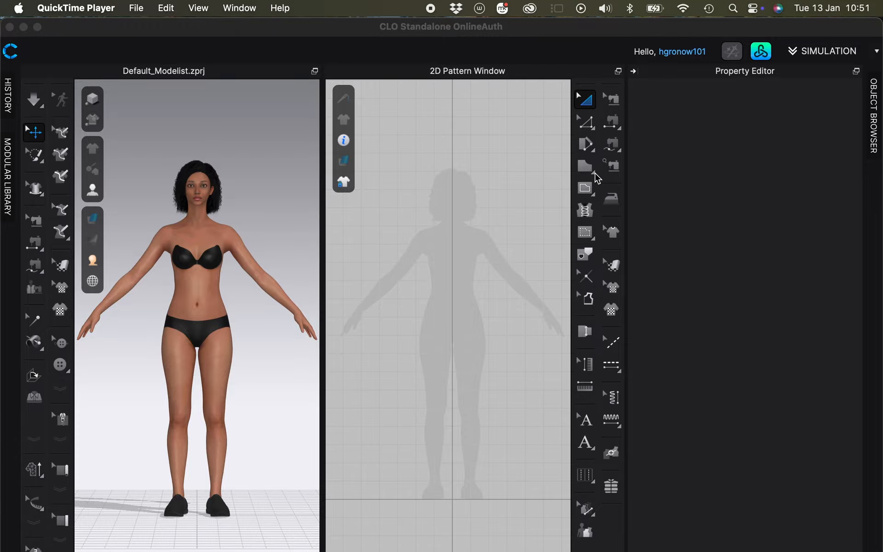
Draw a rectangular pattern piece about 757 mm wide and 992 mm high over the avatar's lower-body silhouette.
{"action": "left_click", "coordinate": [595, 175]}
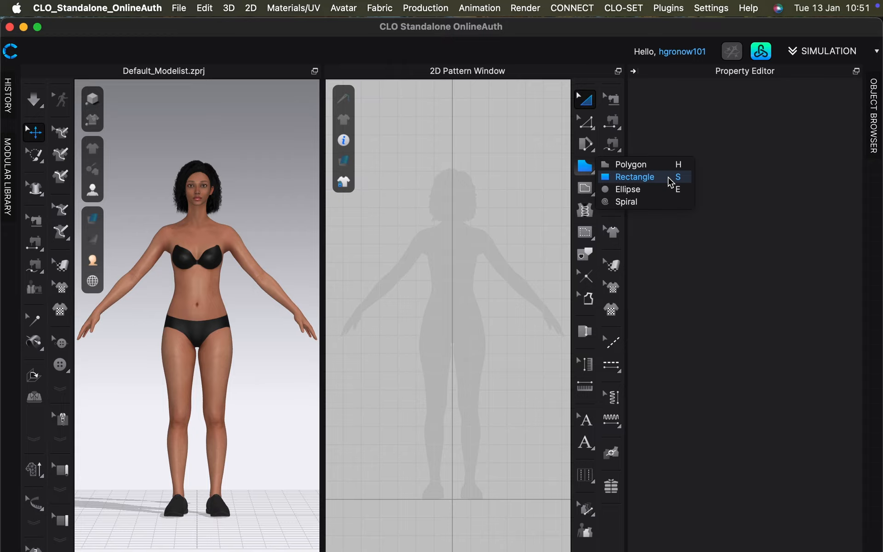
{"action": "left_click", "coordinate": [669, 180]}
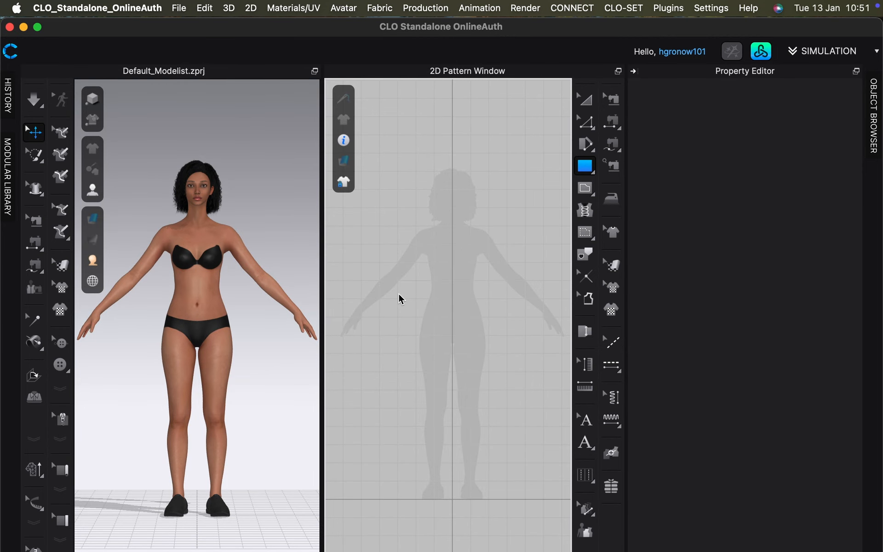
{"action": "left_click_drag", "start_coordinate": [399, 294], "coordinate": [537, 474]}
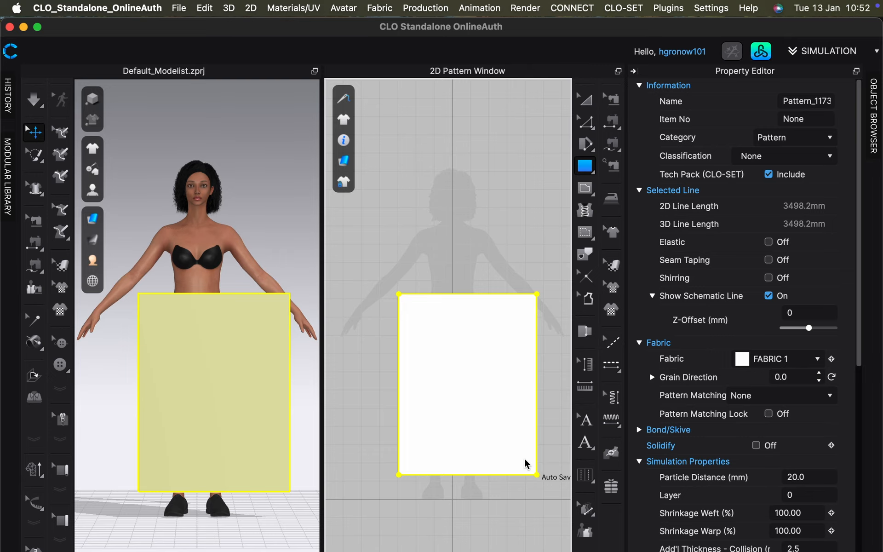
{"action": "key", "text": "a"}
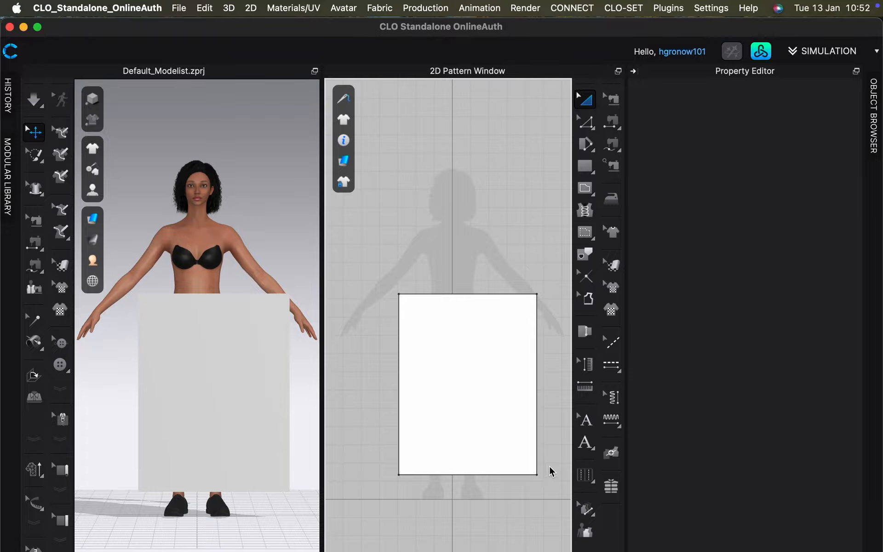
Apply NoCFLegging.png from the asset library to the rectangle as a Texture map.
{"action": "left_click", "coordinate": [761, 53]}
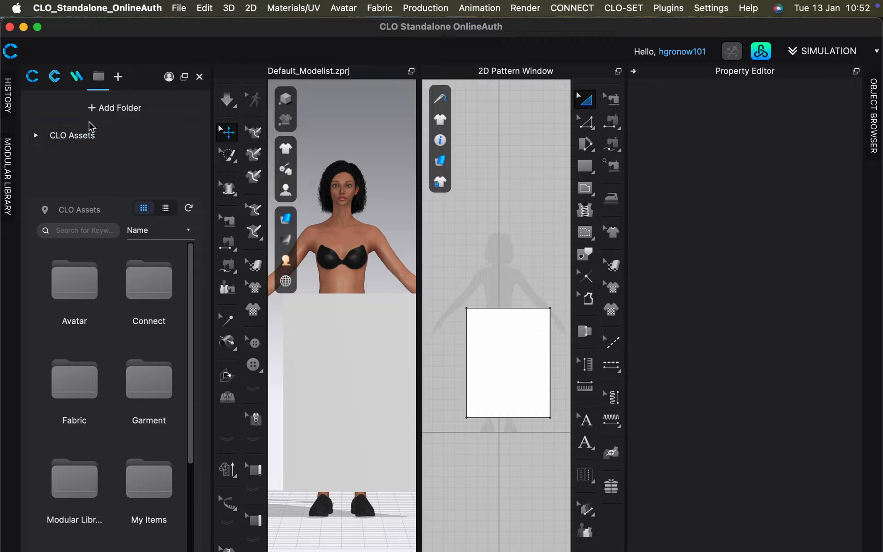
{"action": "scroll", "coordinate": [121, 444], "scroll_direction": "down", "scroll_amount": 3}
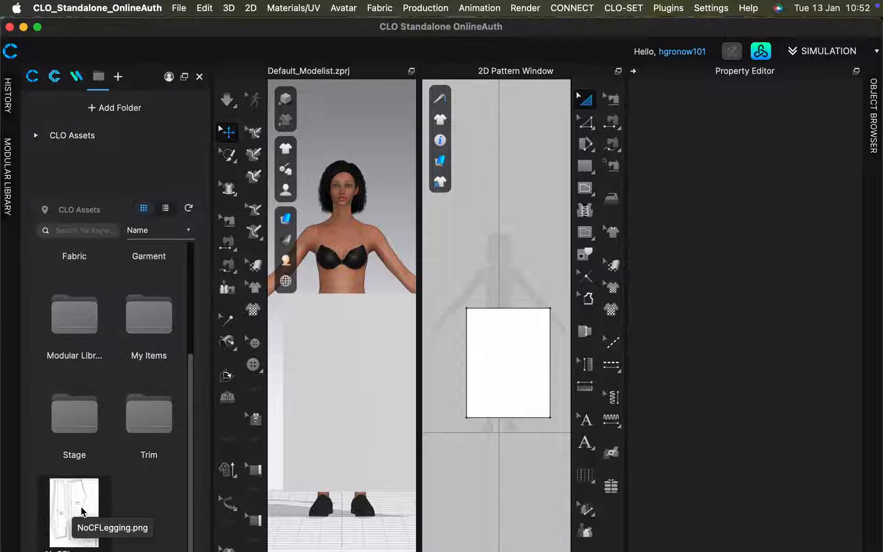
{"action": "left_click_drag", "start_coordinate": [82, 511], "coordinate": [523, 344]}
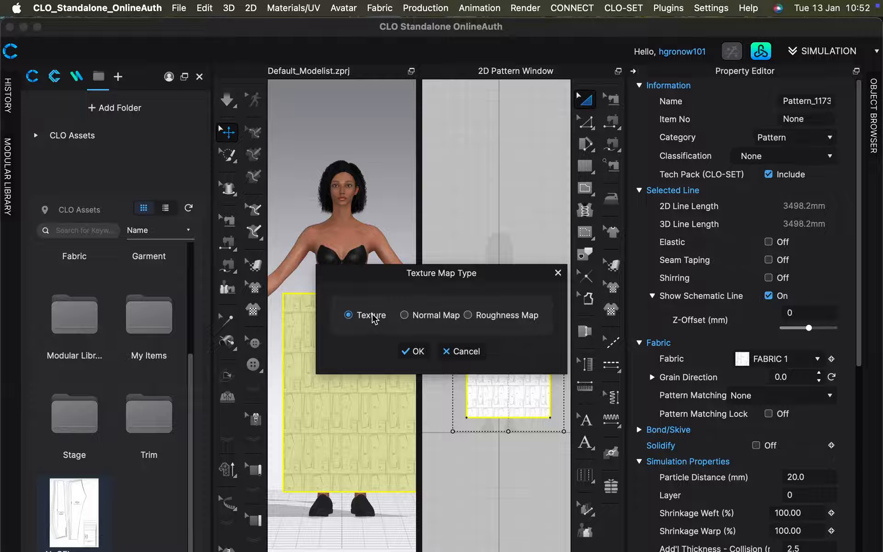
{"action": "left_click", "coordinate": [418, 352]}
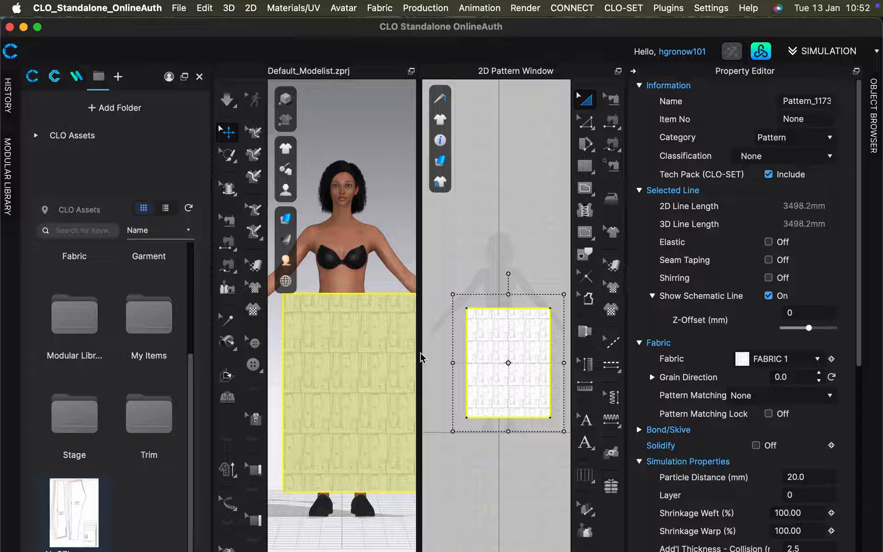
Proportionally enlarge the leggings texture on the rectangle so the repeating pattern drawings become much larger.
{"action": "left_click", "coordinate": [617, 273]}
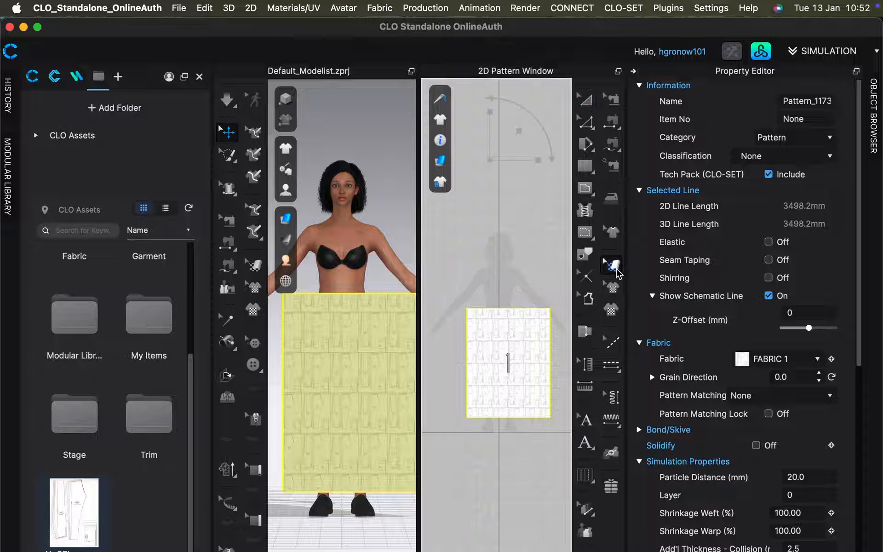
{"action": "left_click", "coordinate": [513, 366]}
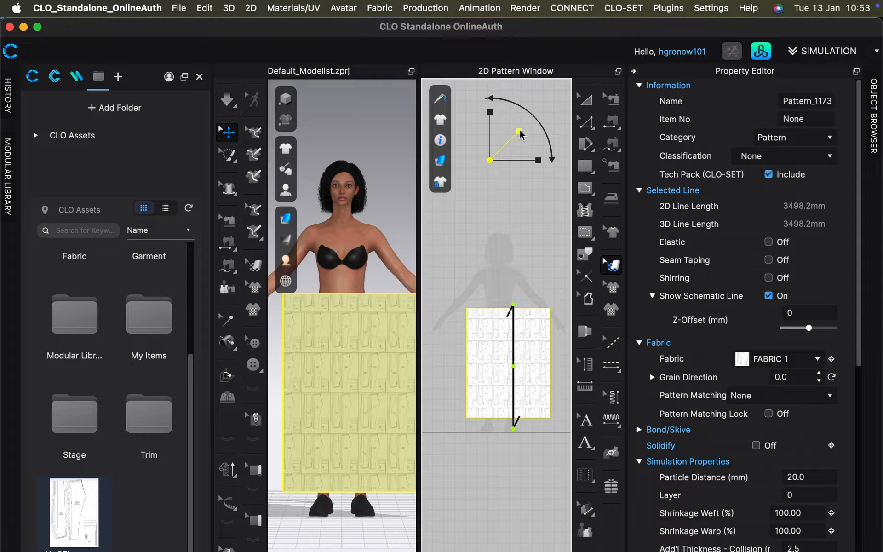
{"action": "left_click_drag", "start_coordinate": [524, 127], "coordinate": [546, 104]}
{"action": "left_click_drag", "start_coordinate": [520, 133], "coordinate": [538, 120]}
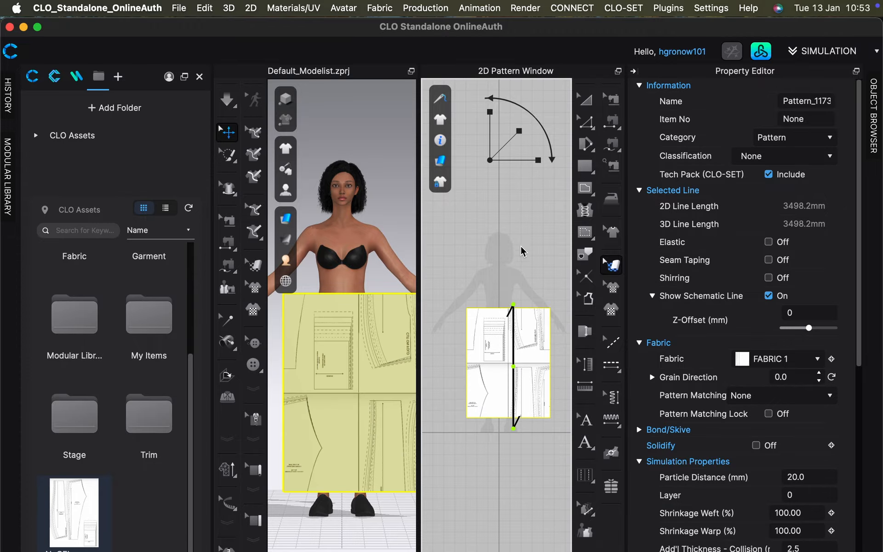
Reposition and fine-tune the scale of the texture so one full leggings pattern sheet fills the rectangle.
{"action": "left_click_drag", "start_coordinate": [490, 339], "coordinate": [528, 394]}
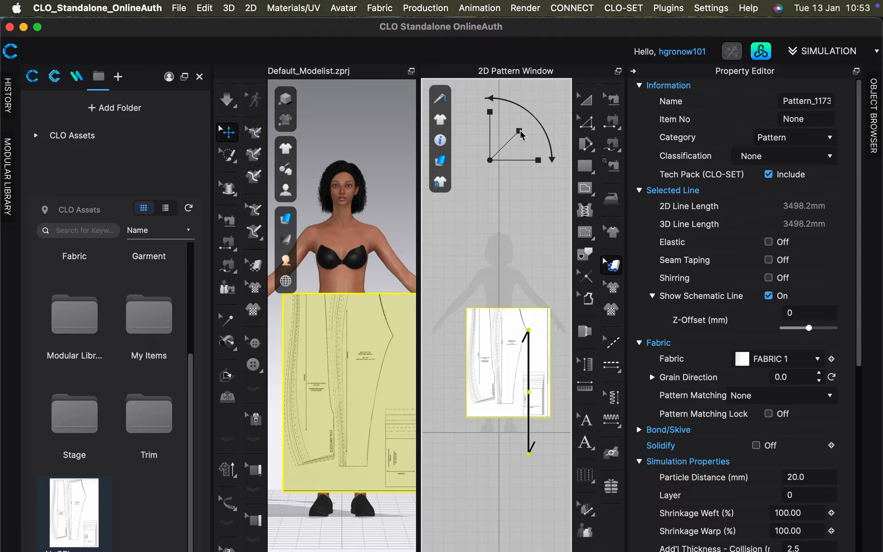
{"action": "left_click_drag", "start_coordinate": [520, 133], "coordinate": [519, 136]}
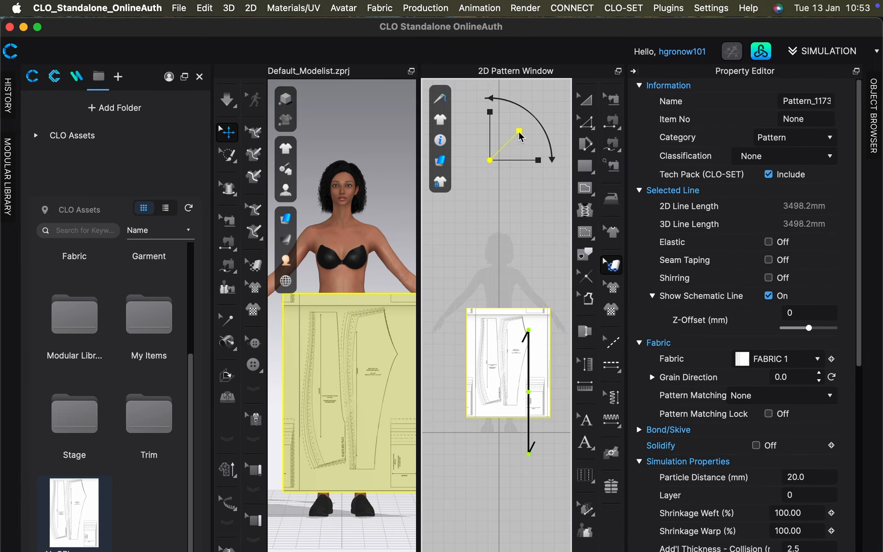
{"action": "left_click_drag", "start_coordinate": [520, 133], "coordinate": [520, 137]}
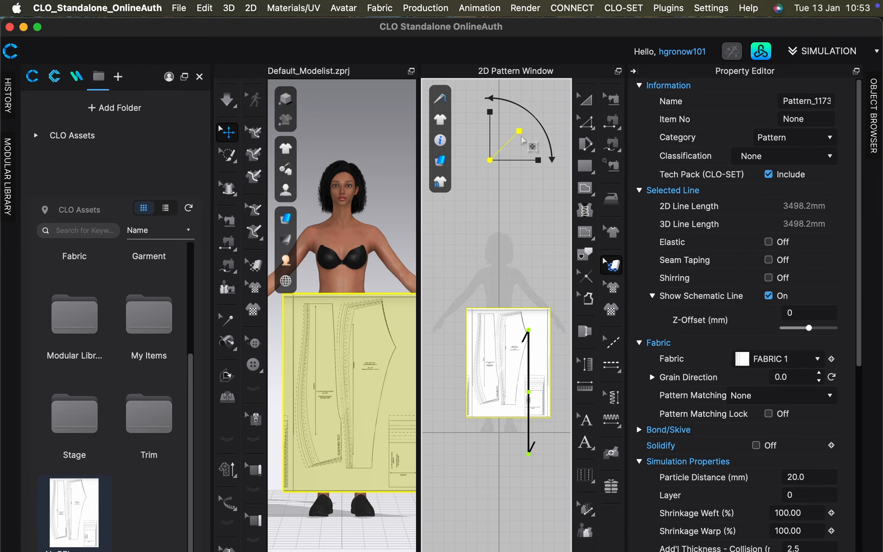
{"action": "left_click", "coordinate": [506, 363]}
{"action": "left_click_drag", "start_coordinate": [506, 363], "coordinate": [504, 366]}
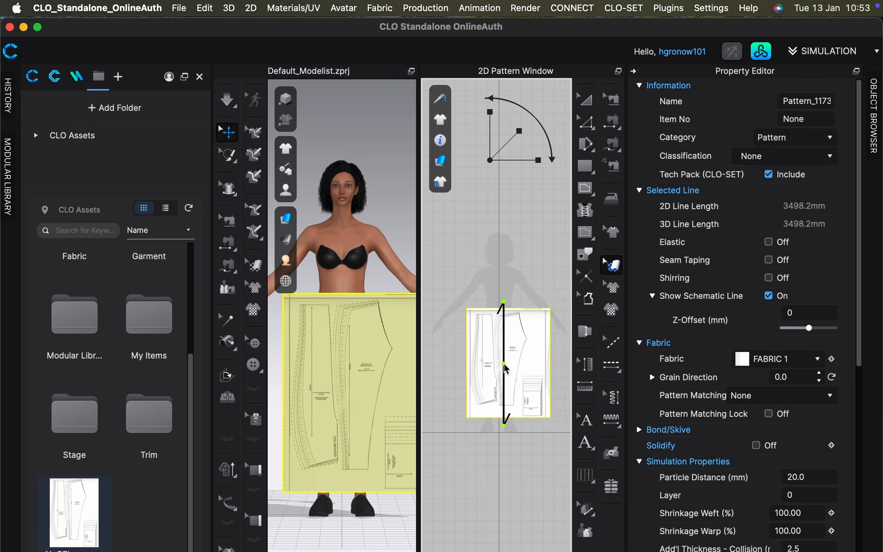
{"action": "key", "text": "a"}
Start an internal polygon on the cut-on-fold leg piece, tracing its solid hem line from the fold corner to the outer side seam.
{"action": "scroll", "coordinate": [503, 411], "scroll_direction": "up", "scroll_amount": 5}
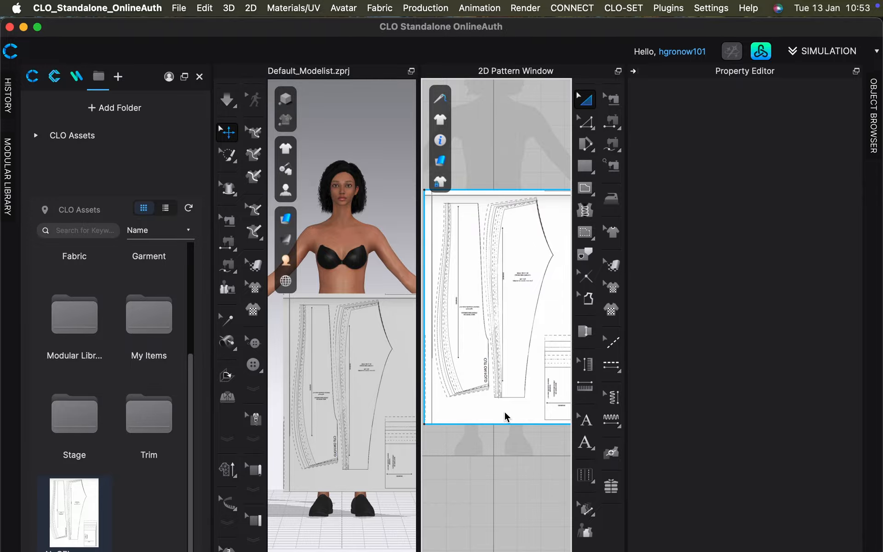
{"action": "left_click", "coordinate": [595, 195]}
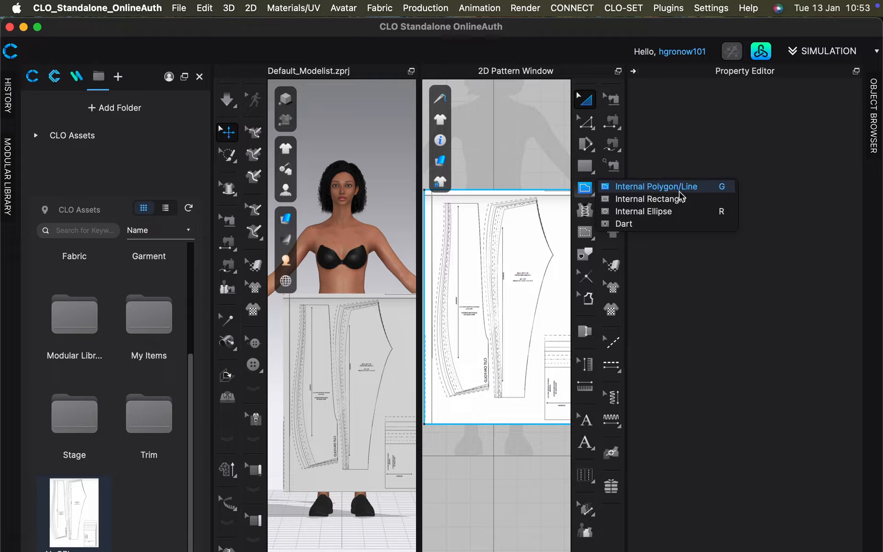
{"action": "left_click", "coordinate": [705, 189]}
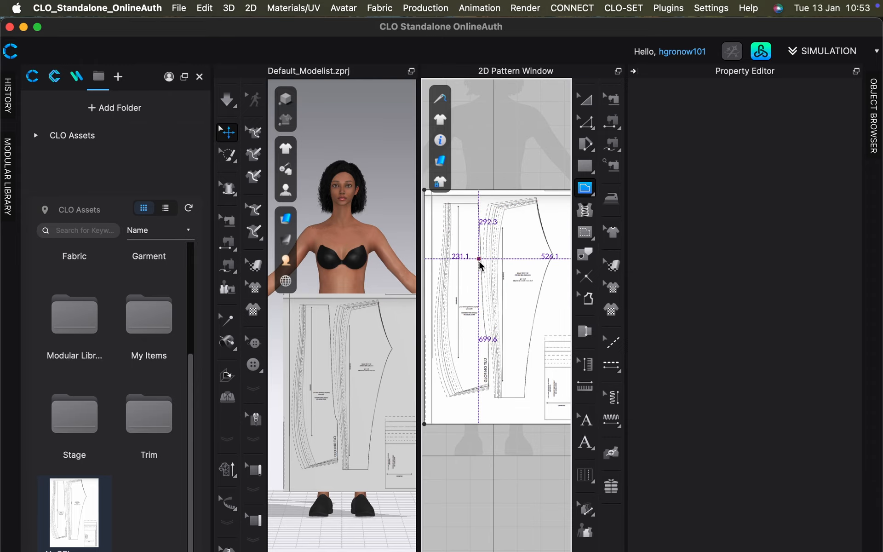
{"action": "scroll", "coordinate": [480, 384], "scroll_direction": "up", "scroll_amount": 5}
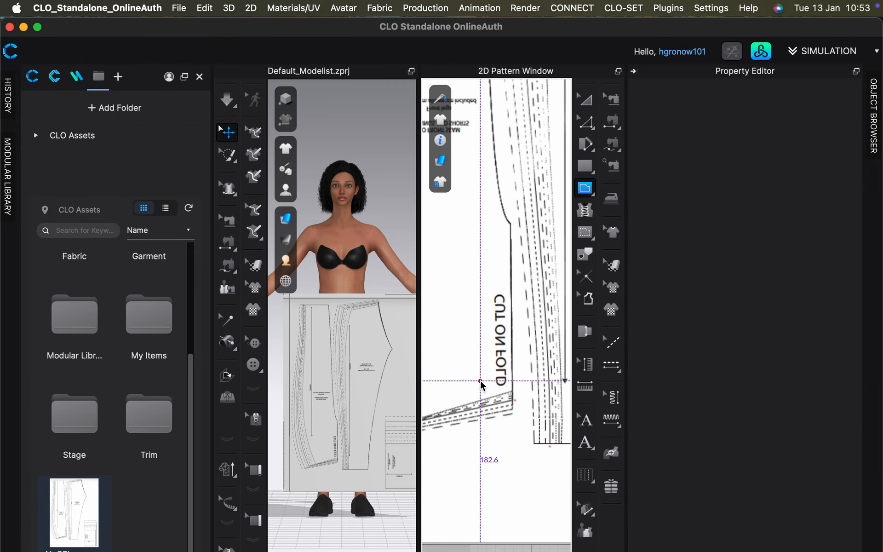
{"action": "scroll", "coordinate": [480, 384], "scroll_direction": "up", "scroll_amount": 3}
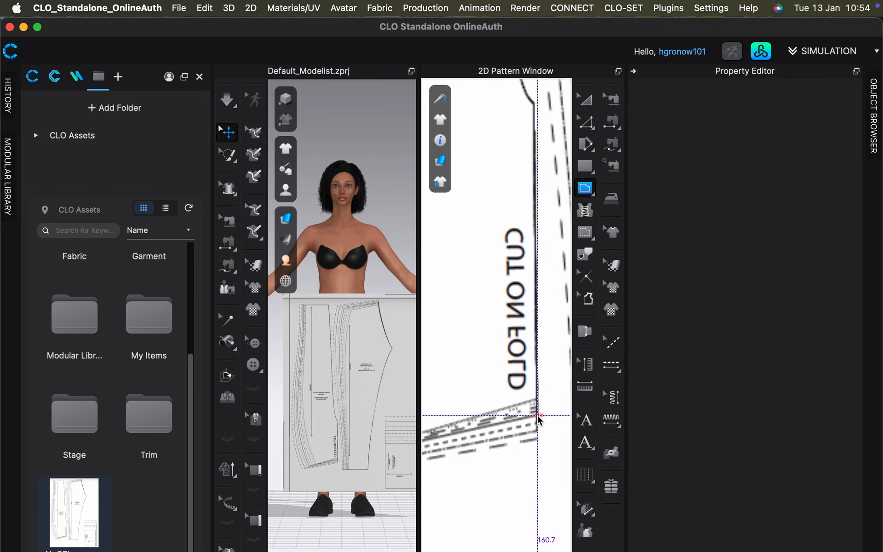
{"action": "left_click", "coordinate": [538, 416]}
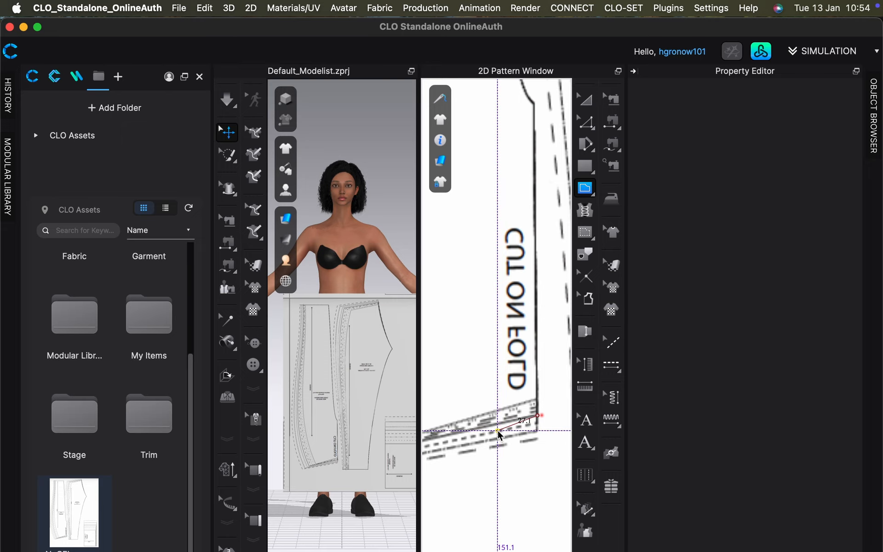
{"action": "middle_click_drag", "start_coordinate": [469, 433], "coordinate": [560, 415]}
{"action": "middle_click_drag", "start_coordinate": [458, 433], "coordinate": [534, 426]}
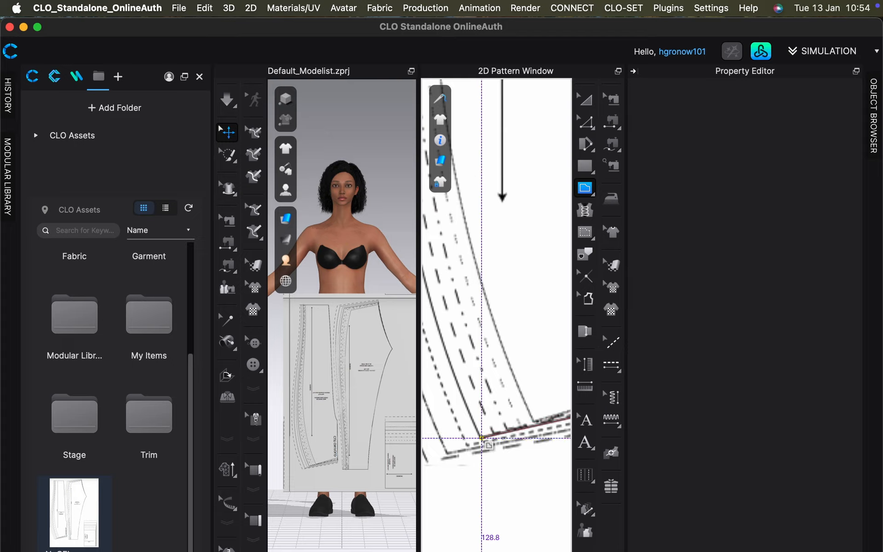
{"action": "left_click", "coordinate": [482, 438]}
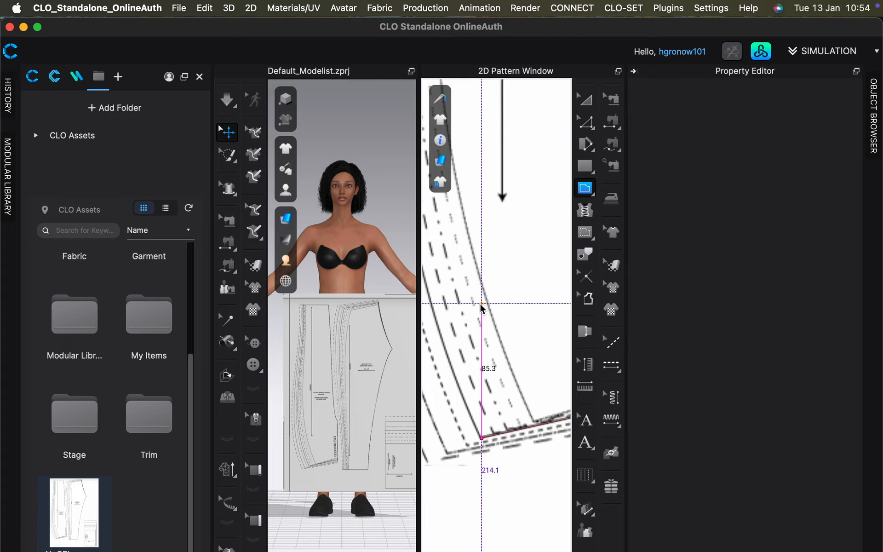
Continue the polygon up the leg's solid outer side seam, placing points after about 169 mm and 216 mm, to the straight upper edge.
{"action": "middle_click_drag", "start_coordinate": [478, 307], "coordinate": [526, 391]}
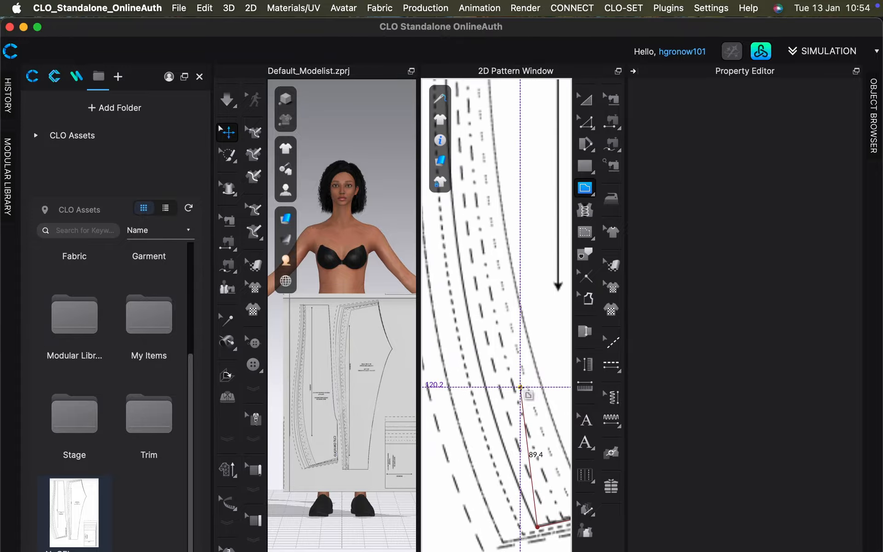
{"action": "left_click", "coordinate": [470, 271]}
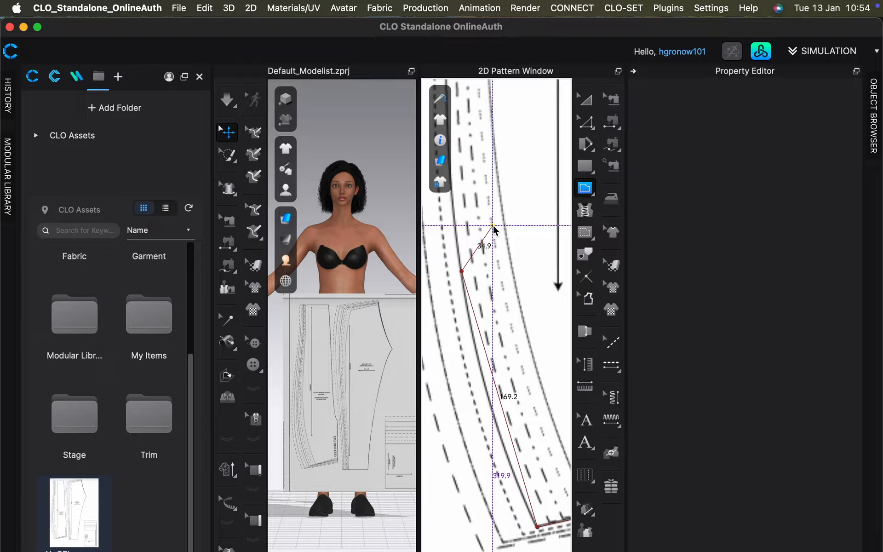
{"action": "middle_click_drag", "start_coordinate": [486, 223], "coordinate": [507, 455]}
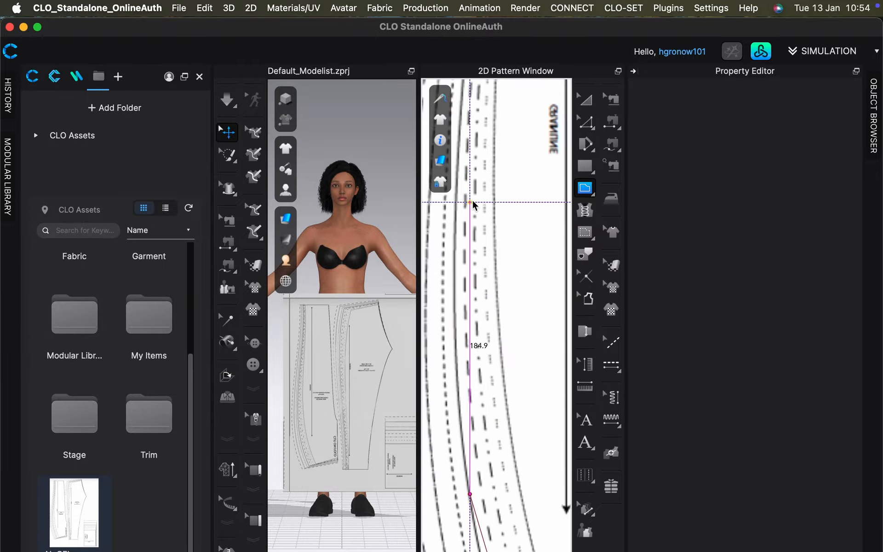
{"action": "left_click", "coordinate": [459, 154]}
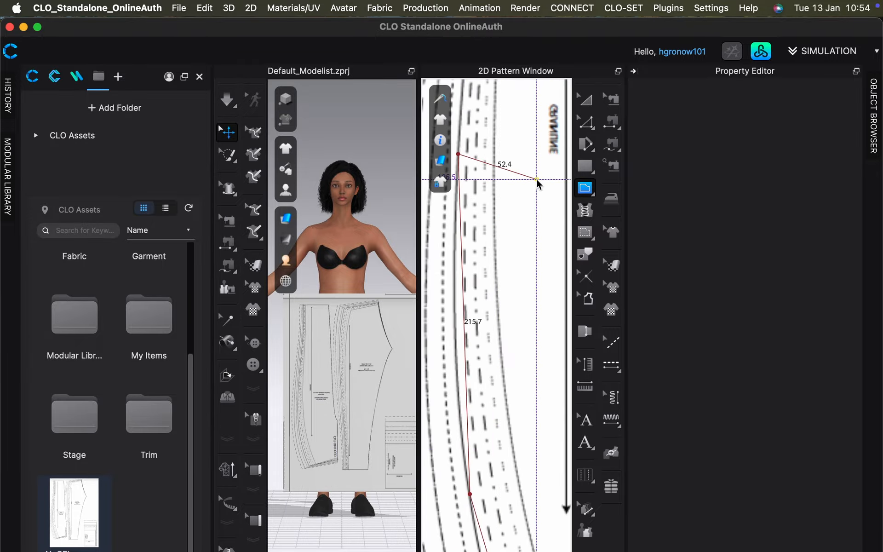
{"action": "middle_click_drag", "start_coordinate": [523, 176], "coordinate": [503, 509]}
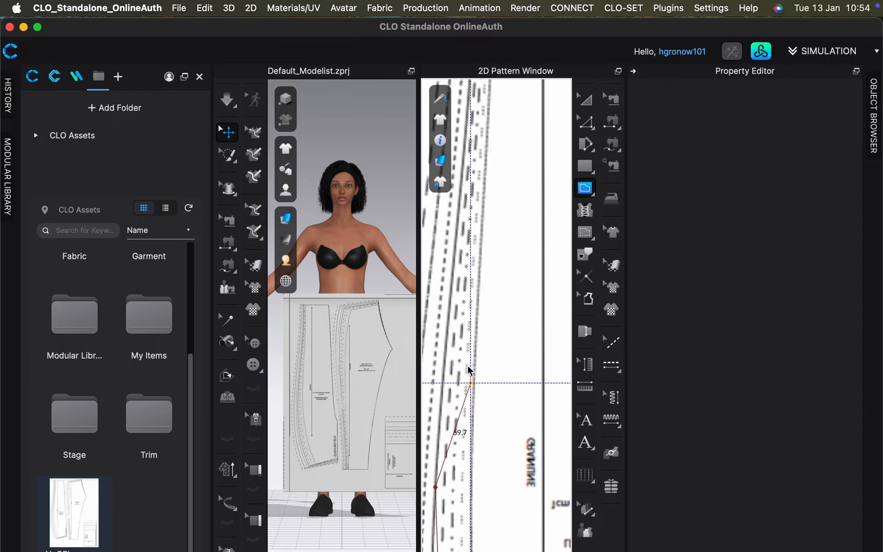
{"action": "middle_click_drag", "start_coordinate": [497, 171], "coordinate": [498, 517]}
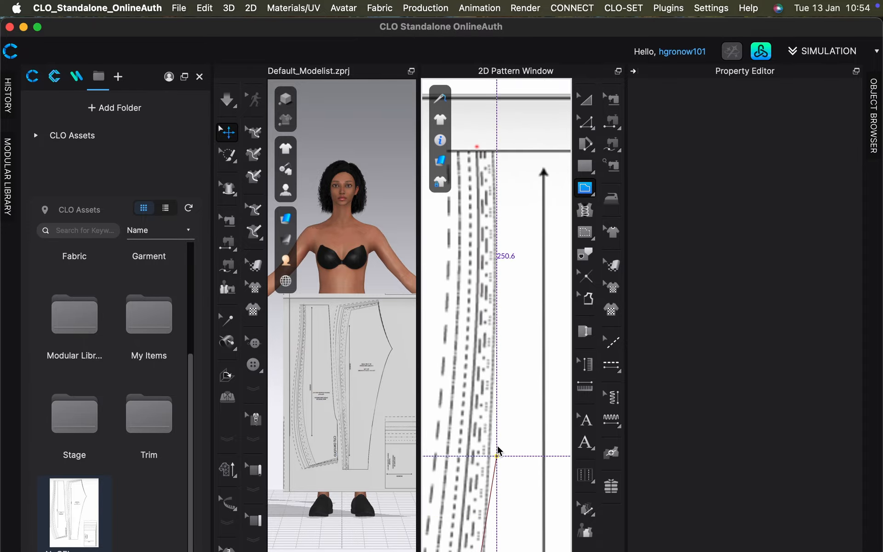
{"action": "left_click", "coordinate": [478, 152]}
Trace the leg's straight upper edge for about 126 mm, then the inner seam for about 411 mm to the start of its curve.
{"action": "middle_click_drag", "start_coordinate": [526, 188], "coordinate": [440, 216]}
{"action": "middle_click_drag", "start_coordinate": [524, 215], "coordinate": [432, 224]}
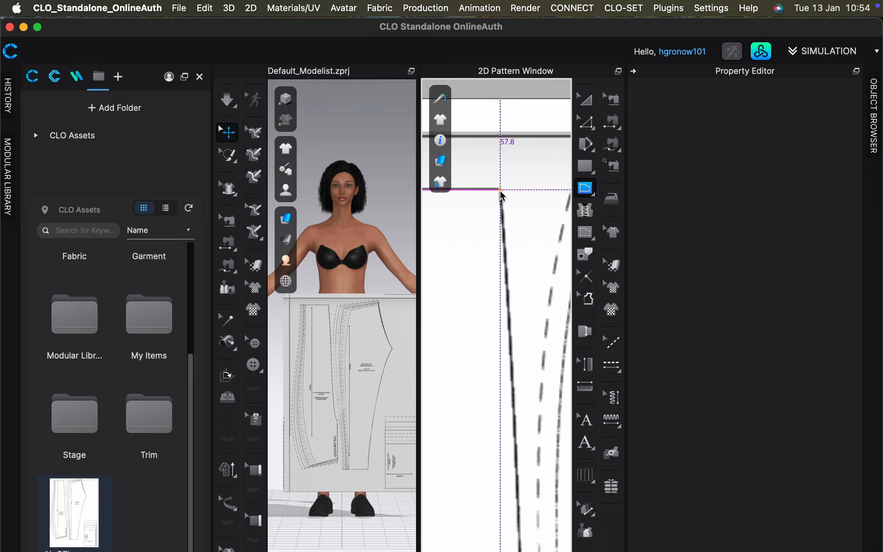
{"action": "scroll", "coordinate": [499, 190], "scroll_direction": "down", "scroll_amount": 5}
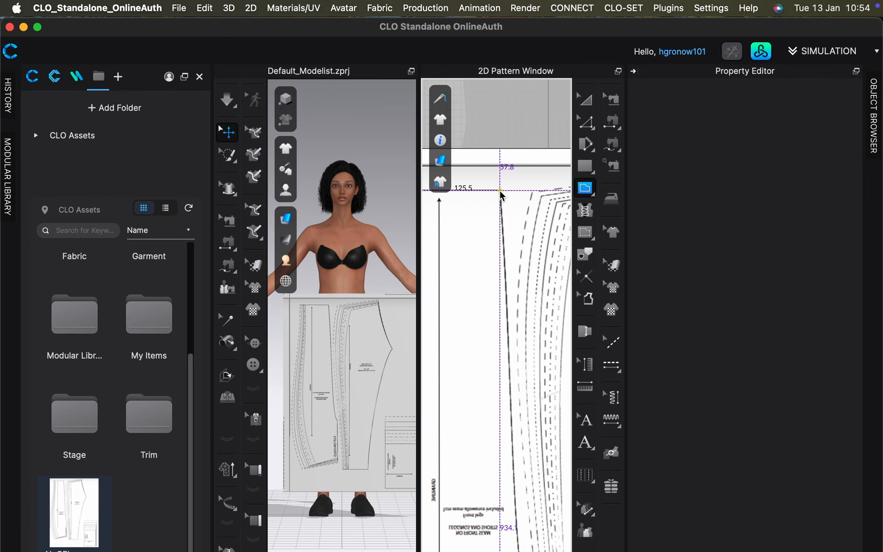
{"action": "left_click", "coordinate": [499, 190]}
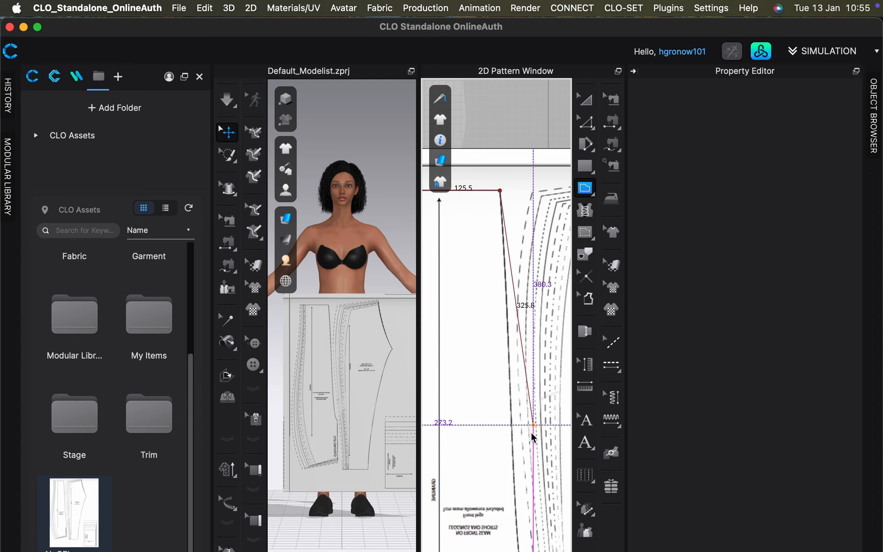
{"action": "middle_click_drag", "start_coordinate": [521, 502], "coordinate": [521, 373]}
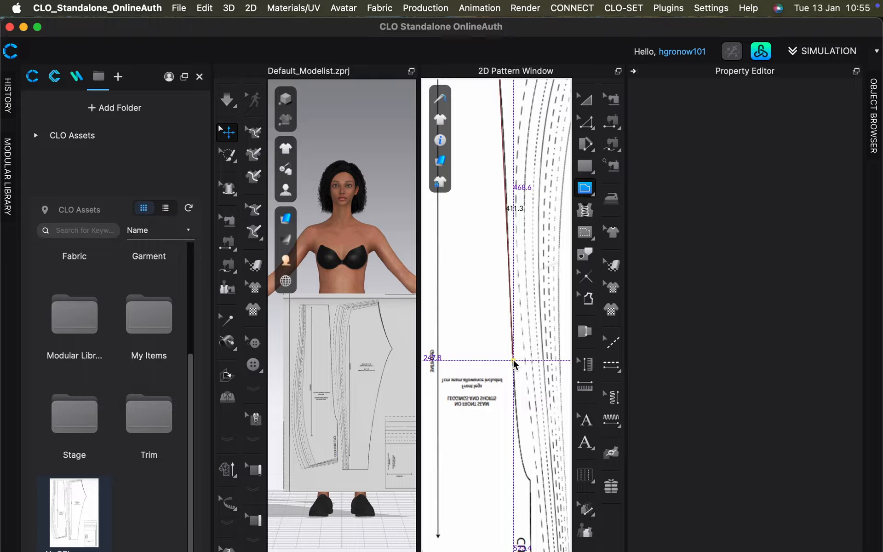
{"action": "left_click", "coordinate": [513, 360]}
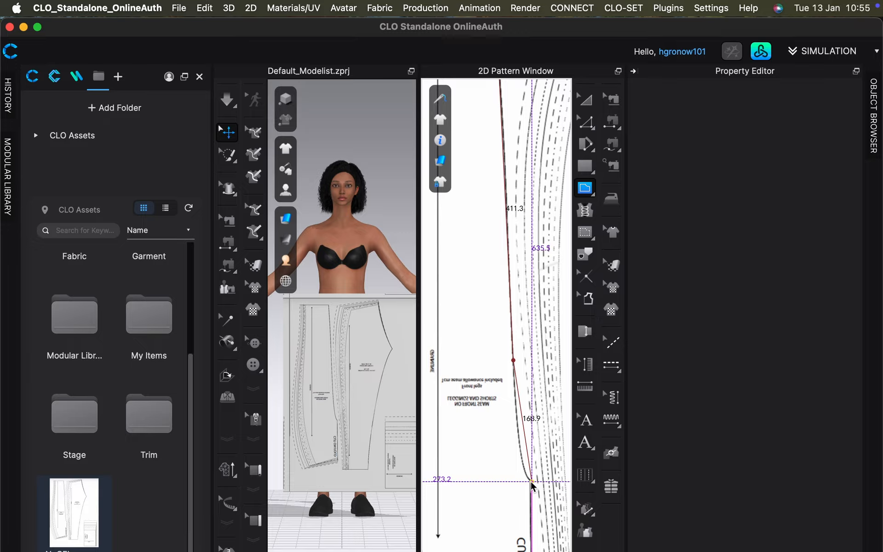
Span the curved inner seam with a straight segment about 167 mm long, then trace the fold line and close the polygon at its starting corner.
{"action": "scroll", "coordinate": [531, 483], "scroll_direction": "down", "scroll_amount": 3}
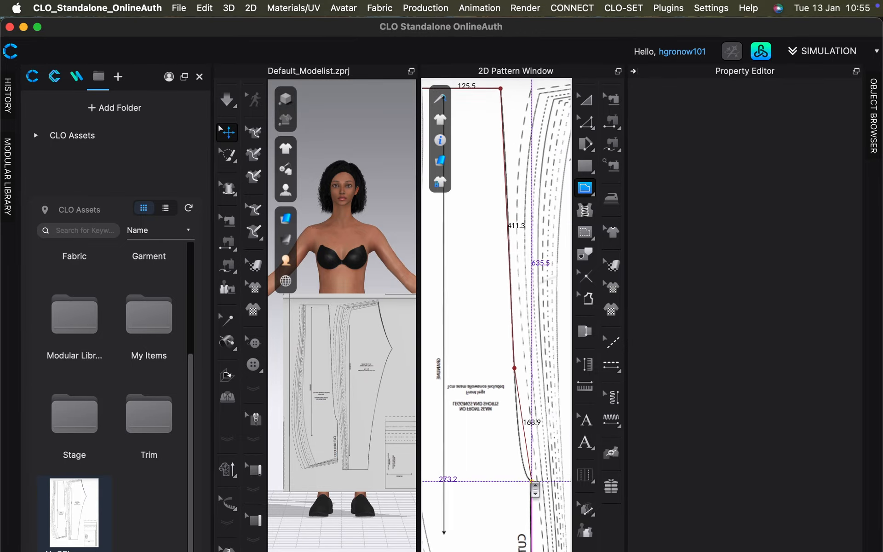
{"action": "scroll", "coordinate": [533, 485], "scroll_direction": "up", "scroll_amount": 5}
{"action": "scroll", "coordinate": [532, 482], "scroll_direction": "up", "scroll_amount": 2}
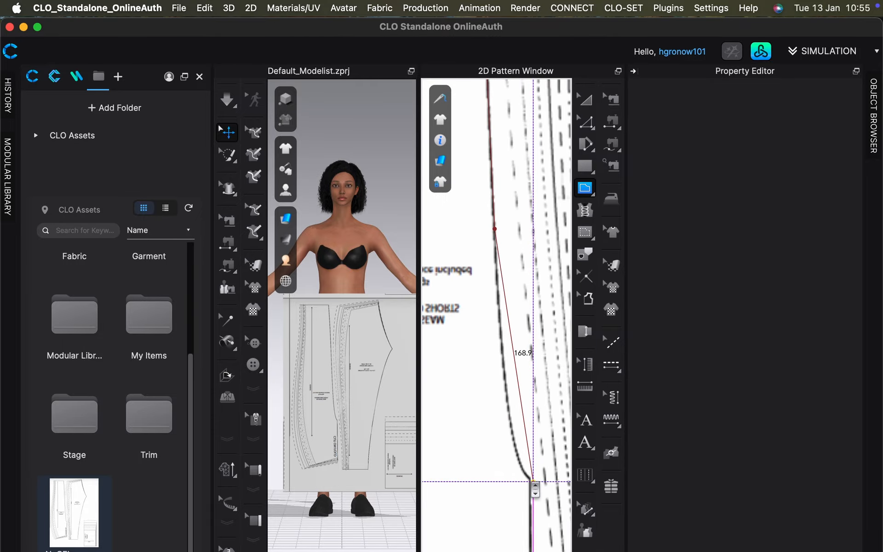
{"action": "left_click", "coordinate": [528, 478]}
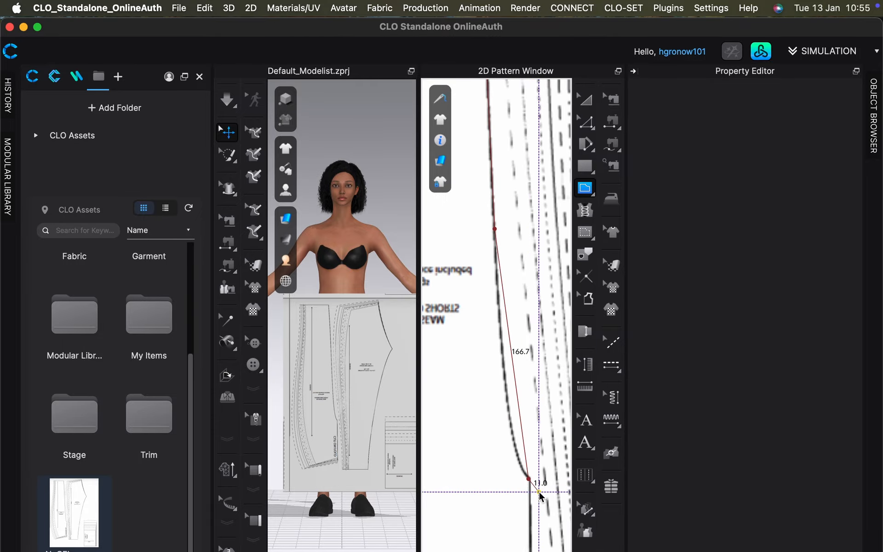
{"action": "middle_click_drag", "start_coordinate": [538, 493], "coordinate": [521, 196]}
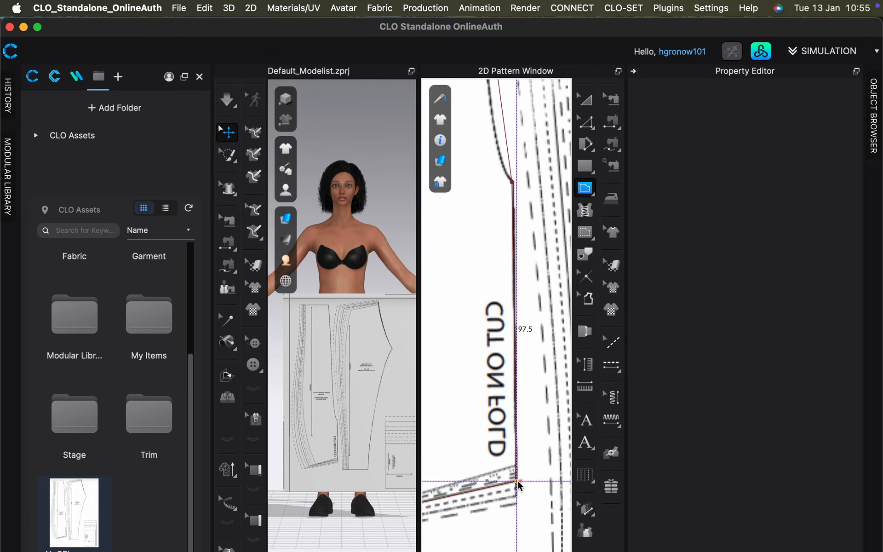
{"action": "left_click", "coordinate": [517, 481]}
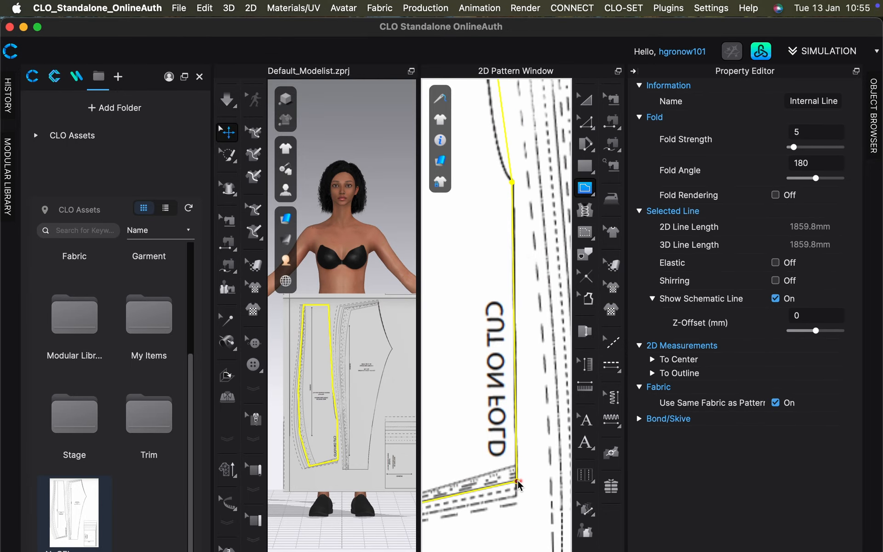
Bend the inner-seam segment above the fold line with Edit Curvature so it follows the printed solid curve.
{"action": "scroll", "coordinate": [517, 480], "scroll_direction": "down", "scroll_amount": 2}
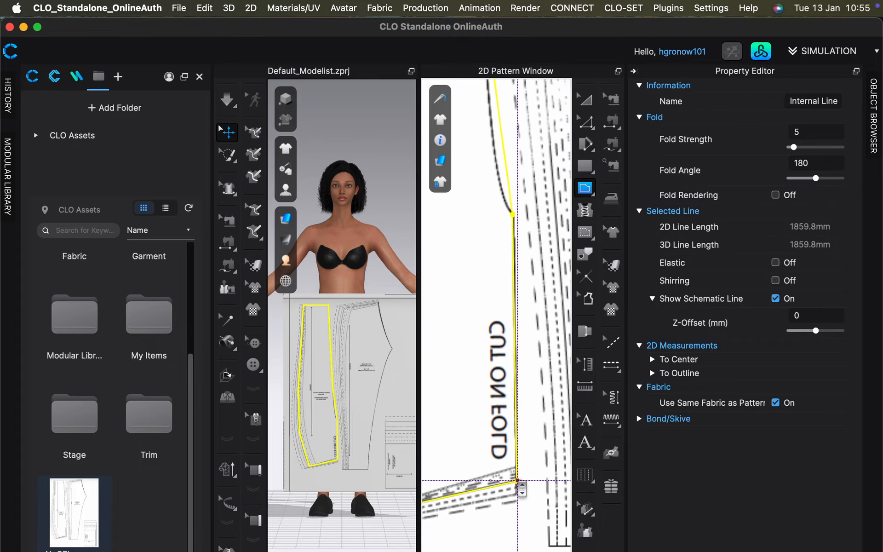
{"action": "scroll", "coordinate": [521, 489], "scroll_direction": "down", "scroll_amount": 5}
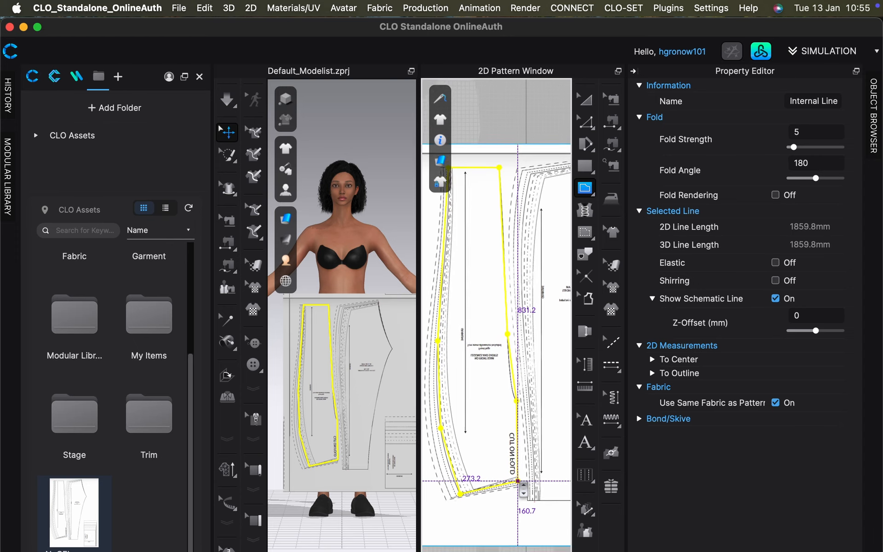
{"action": "left_click", "coordinate": [593, 130]}
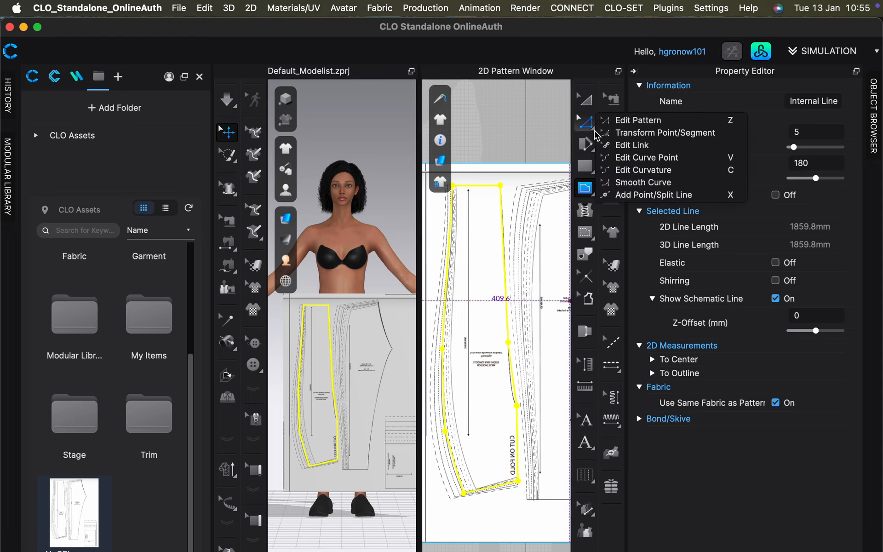
{"action": "left_click", "coordinate": [717, 171]}
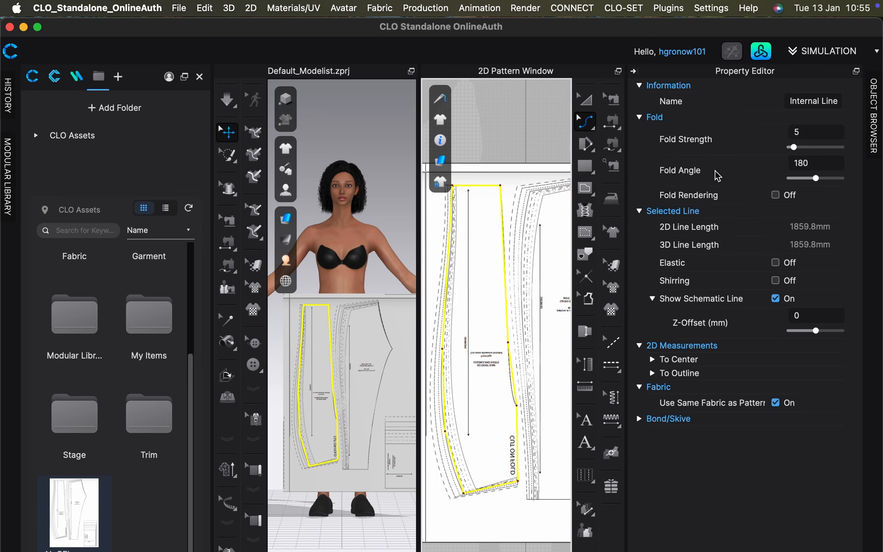
{"action": "scroll", "coordinate": [528, 407], "scroll_direction": "up", "scroll_amount": 8}
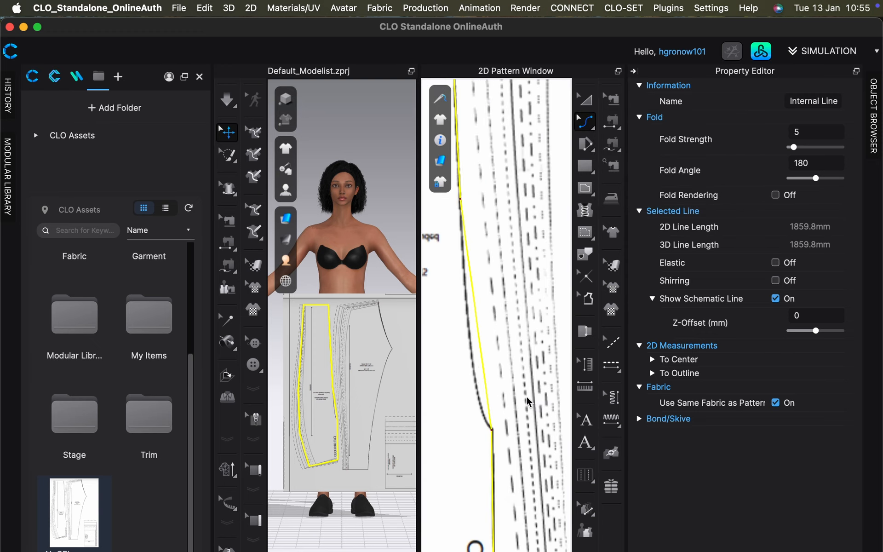
{"action": "left_click", "coordinate": [478, 352]}
{"action": "mouse_move", "coordinate": [477, 355]}
{"action": "left_mouse_down"}
{"action": "mouse_move", "coordinate": [474, 376]}
{"action": "mouse_move", "coordinate": [482, 339]}
{"action": "mouse_move", "coordinate": [475, 374]}
{"action": "left_mouse_up"}
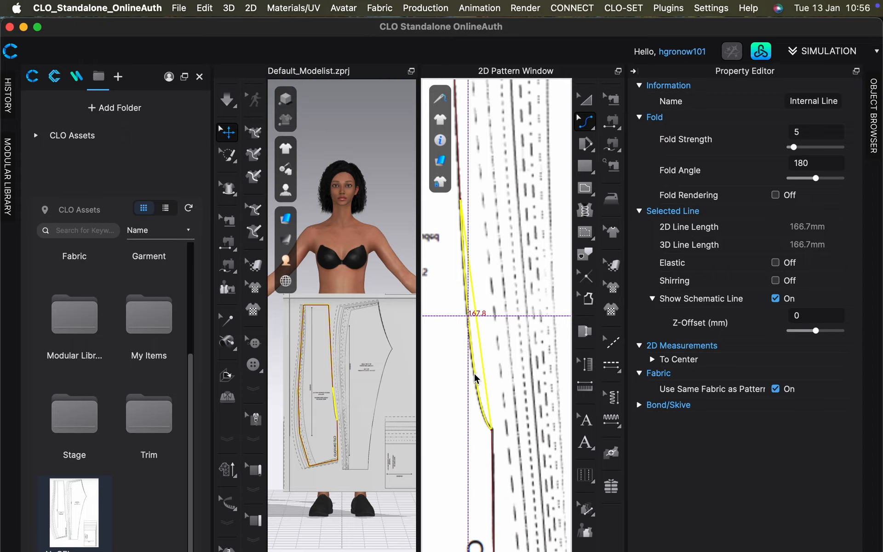
{"action": "left_click_drag", "start_coordinate": [474, 373], "coordinate": [474, 372]}
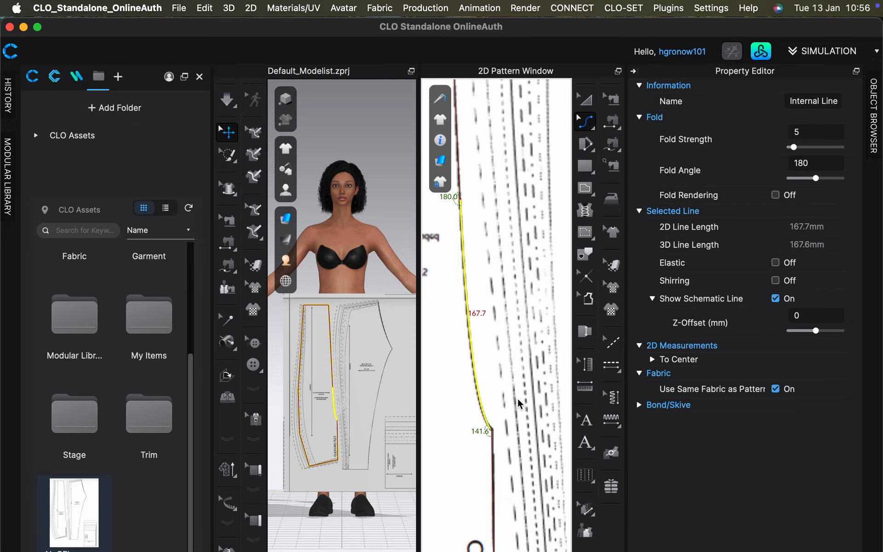
Bend the lowest outer side-seam segment of the cut-on-fold leg piece to match the printed solid line.
{"action": "scroll", "coordinate": [517, 398], "scroll_direction": "down", "scroll_amount": 5}
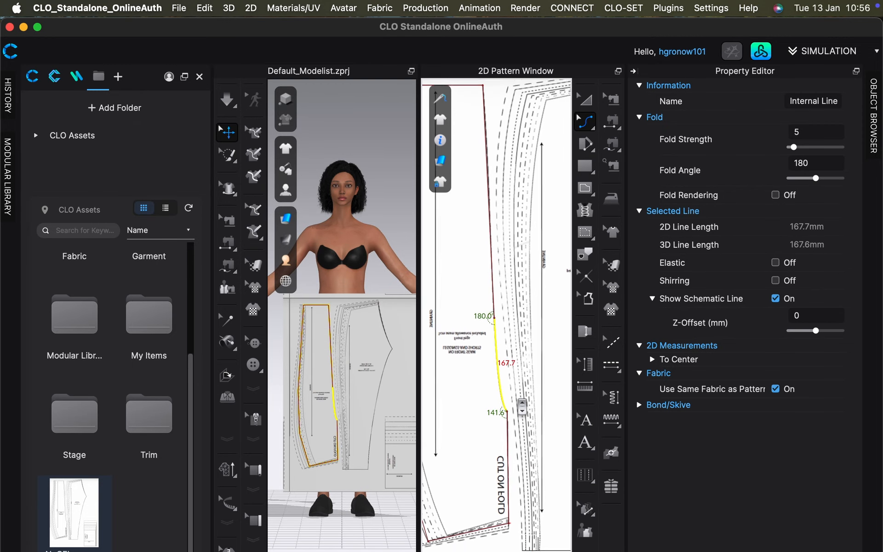
{"action": "scroll", "coordinate": [517, 398], "scroll_direction": "down", "scroll_amount": 1}
{"action": "right_click_drag", "start_coordinate": [445, 510], "coordinate": [514, 485]}
{"action": "scroll", "coordinate": [513, 487], "scroll_direction": "up", "scroll_amount": 5}
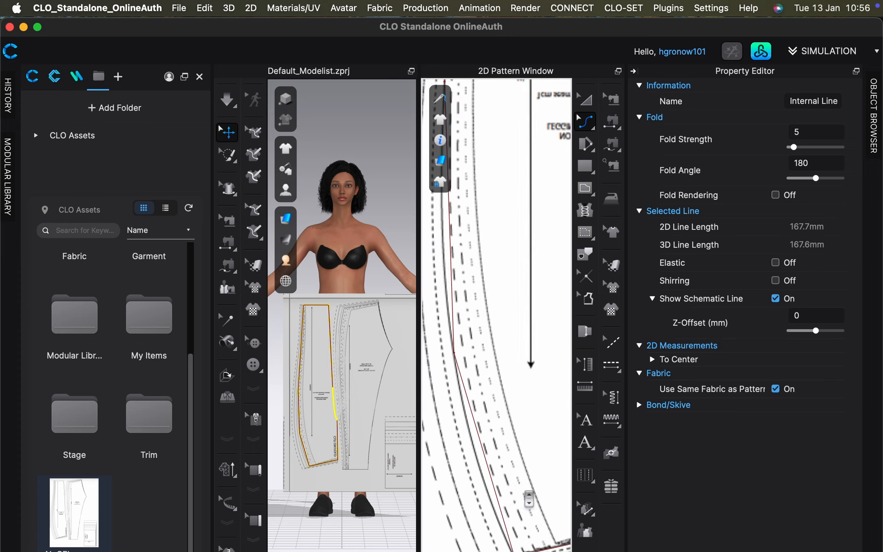
{"action": "right_click_drag", "start_coordinate": [527, 496], "coordinate": [506, 400]}
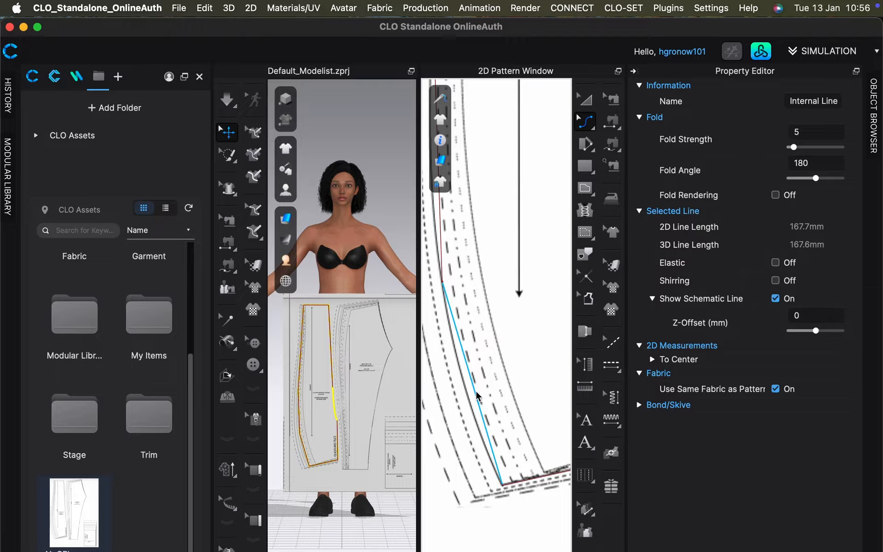
{"action": "left_click_drag", "start_coordinate": [476, 392], "coordinate": [468, 394]}
Bend the middle outer side-seam segment slightly outward onto the printed solid line, and finish editing curvature.
{"action": "mouse_move", "coordinate": [490, 294]}
{"action": "middle_mouse_down"}
{"action": "mouse_move", "coordinate": [510, 386]}
{"action": "mouse_move", "coordinate": [512, 483]}
{"action": "middle_mouse_up"}
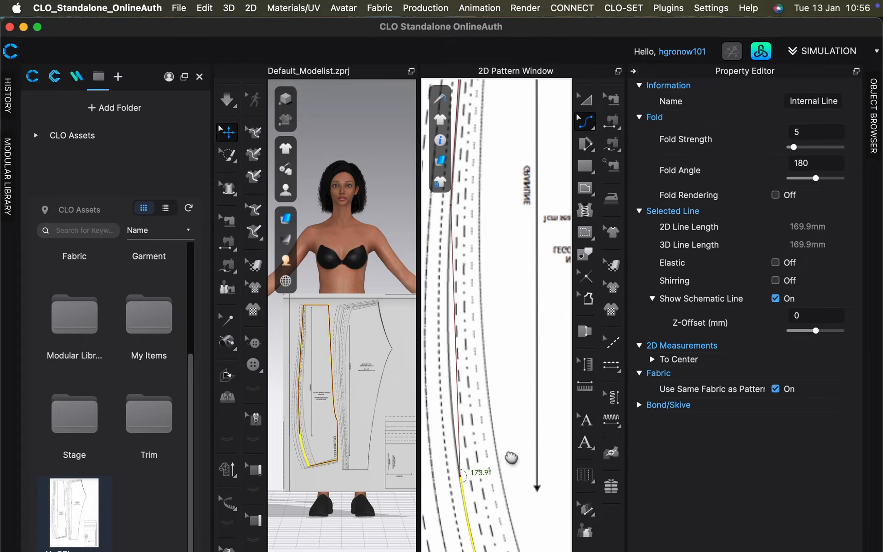
{"action": "left_click", "coordinate": [457, 340]}
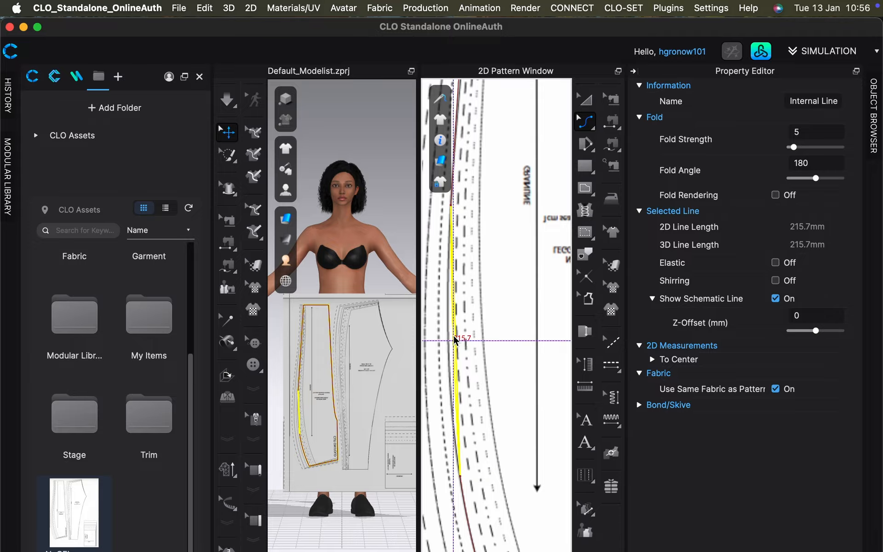
{"action": "left_click_drag", "start_coordinate": [450, 337], "coordinate": [448, 338]}
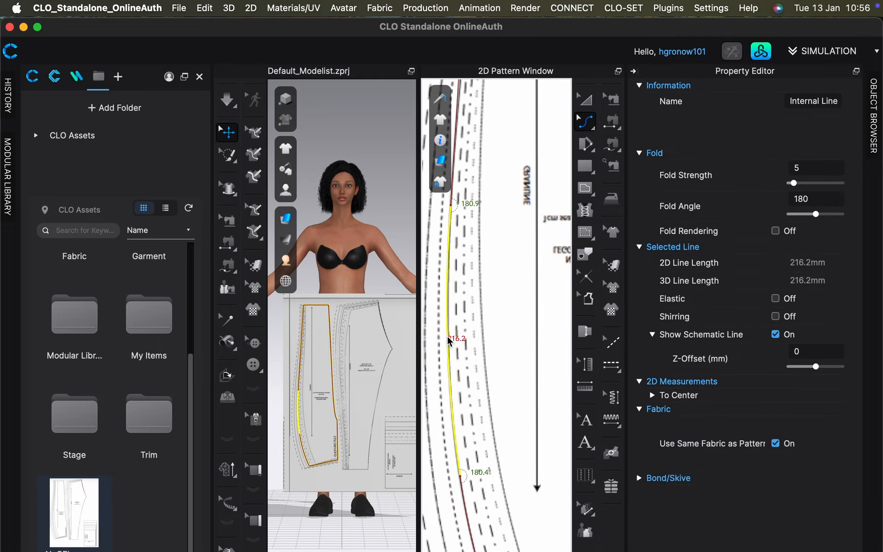
{"action": "scroll", "coordinate": [516, 326], "scroll_direction": "down", "scroll_amount": 3}
{"action": "scroll", "coordinate": [513, 324], "scroll_direction": "down", "scroll_amount": 5}
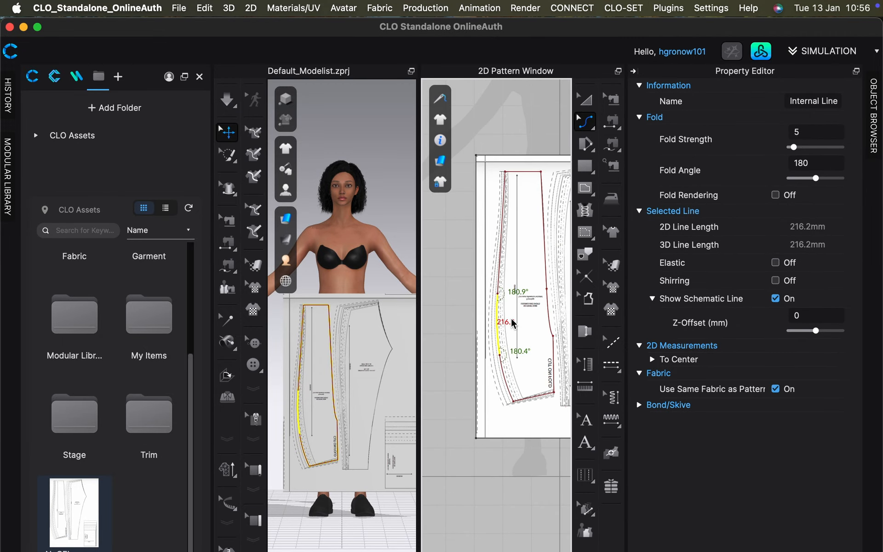
{"action": "left_click", "coordinate": [584, 98]}
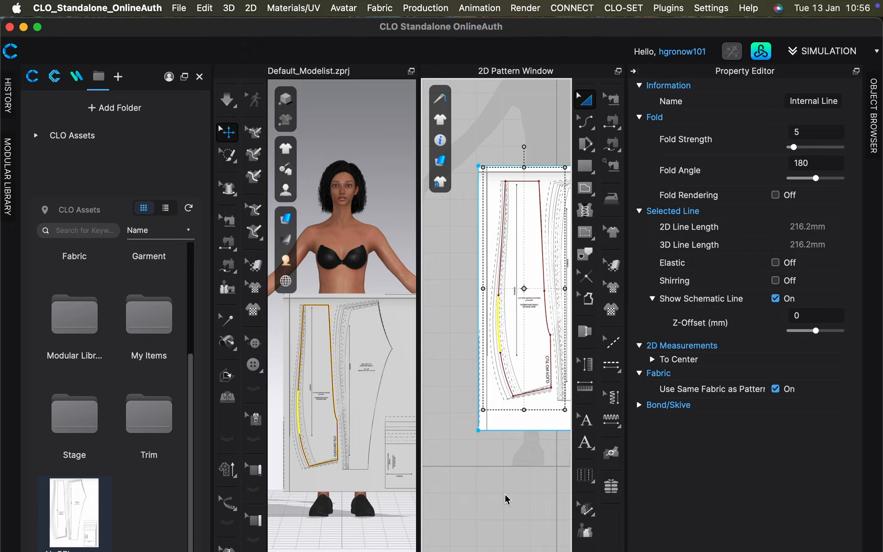
{"action": "scroll", "coordinate": [465, 506], "scroll_direction": "right", "scroll_amount": 3}
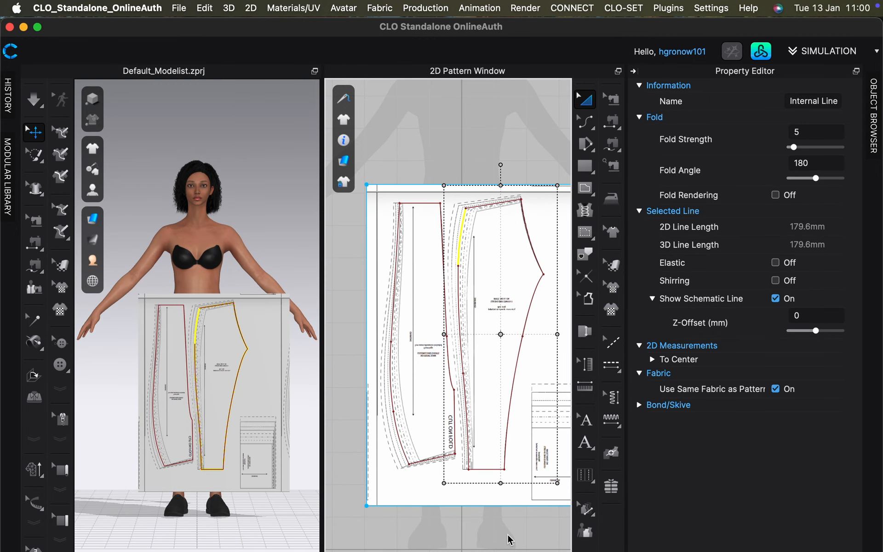
Trace the printed rectangular piece's solid outline with an internal rectangle about 920 mm in perimeter.
{"action": "scroll", "coordinate": [508, 538], "scroll_direction": "right", "scroll_amount": 3}
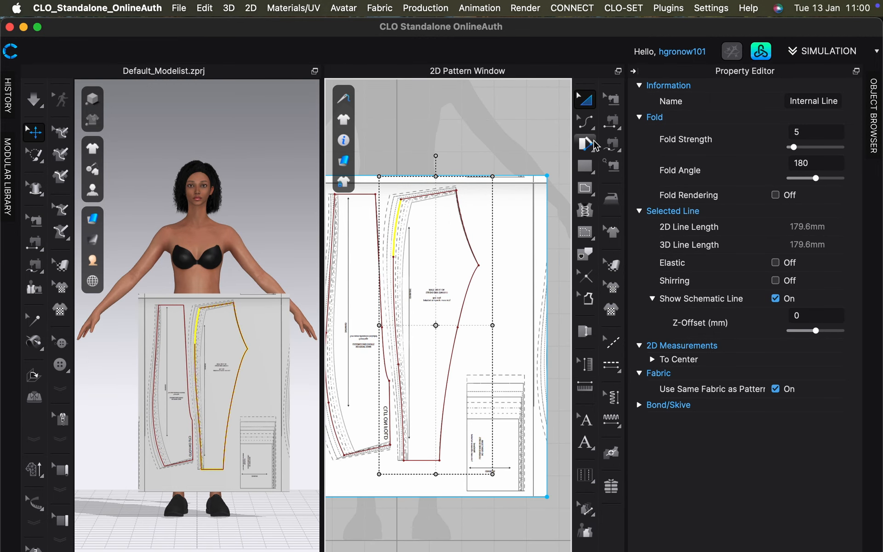
{"action": "left_click", "coordinate": [594, 195]}
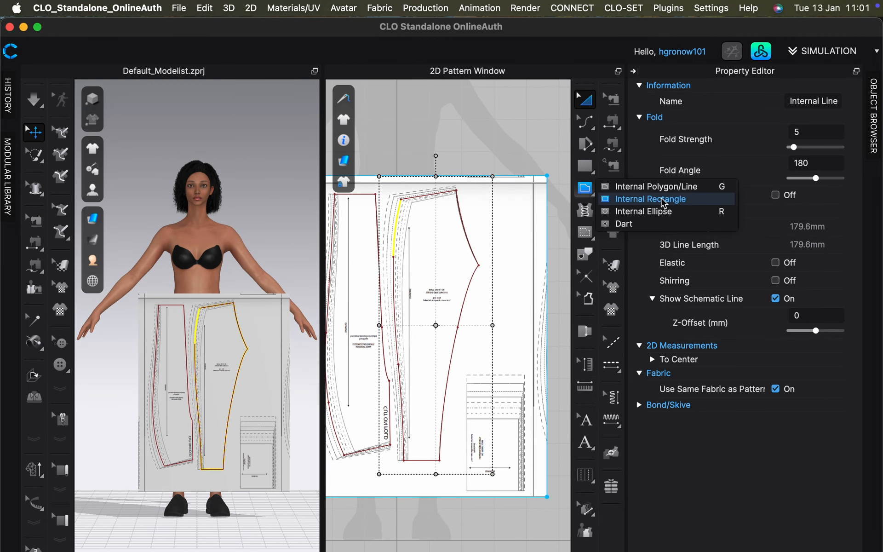
{"action": "left_click", "coordinate": [706, 204]}
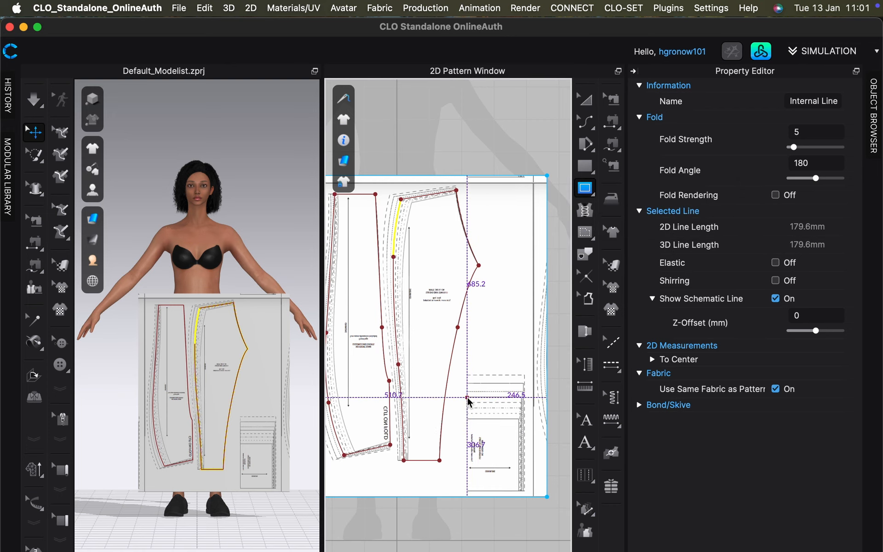
{"action": "left_click_drag", "start_coordinate": [467, 398], "coordinate": [523, 493]}
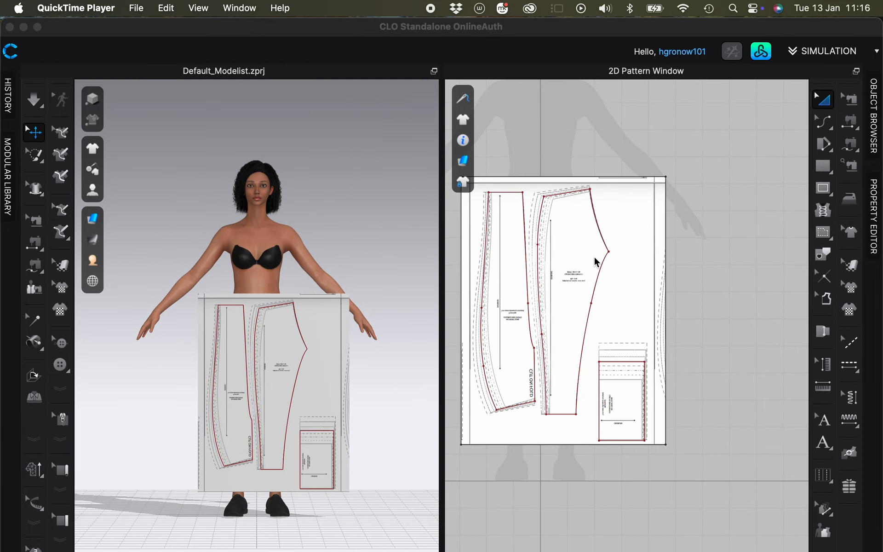
Clone the traced full leg shape as a pattern piece and place it beside the pattern image, level with the original.
{"action": "left_click", "coordinate": [602, 276]}
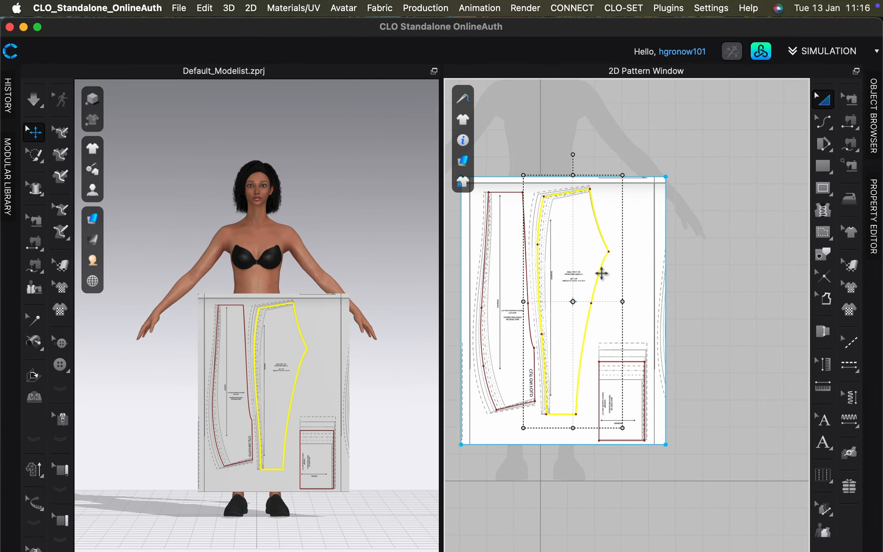
{"action": "right_click", "coordinate": [602, 274]}
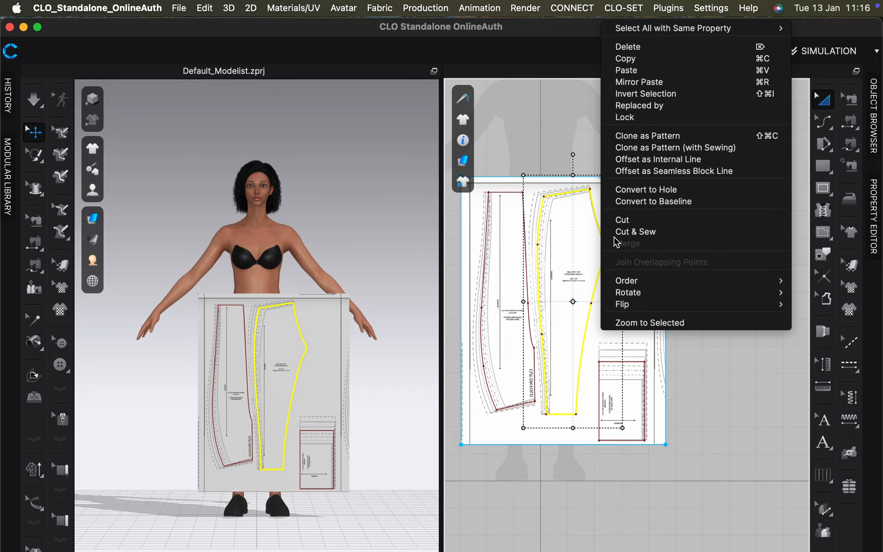
{"action": "left_click", "coordinate": [703, 136]}
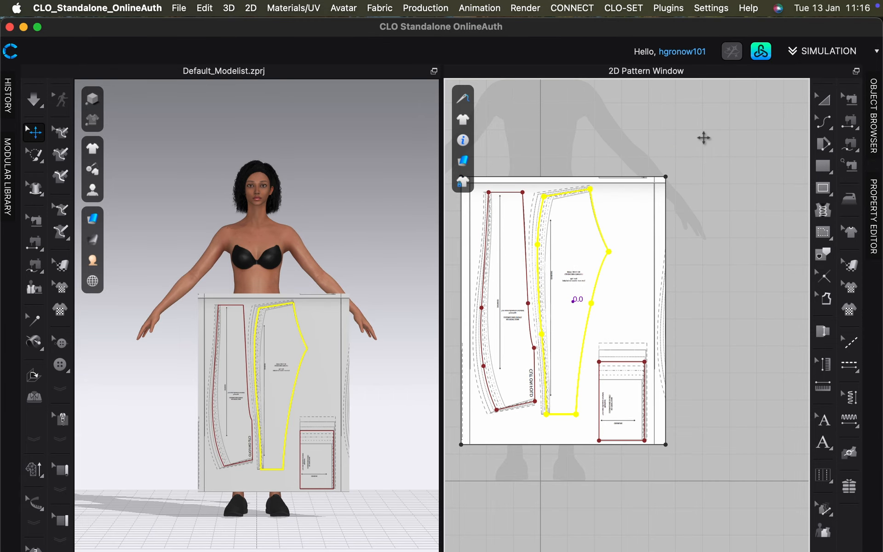
{"action": "left_click", "coordinate": [723, 300]}
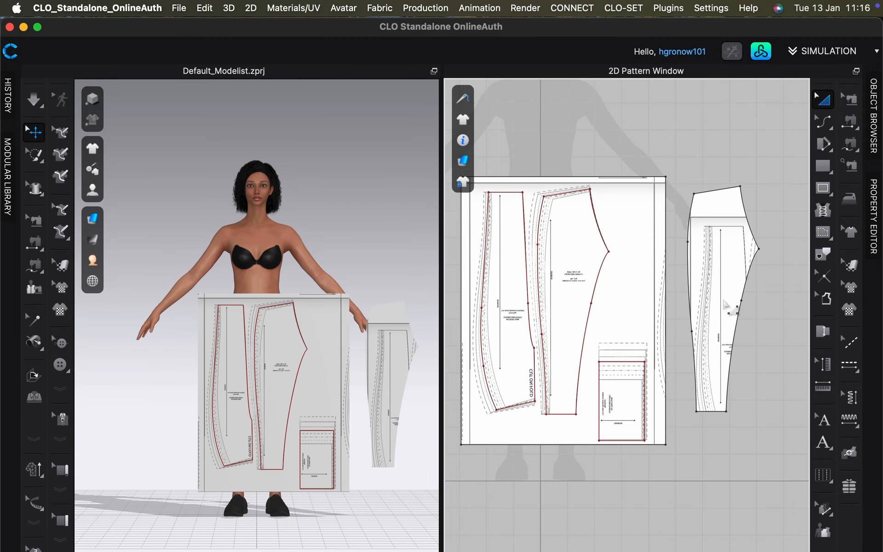
Add a second, plain fabric and assign it to the cloned full leg piece.
{"action": "left_click", "coordinate": [714, 299]}
{"action": "left_click", "coordinate": [873, 133]}
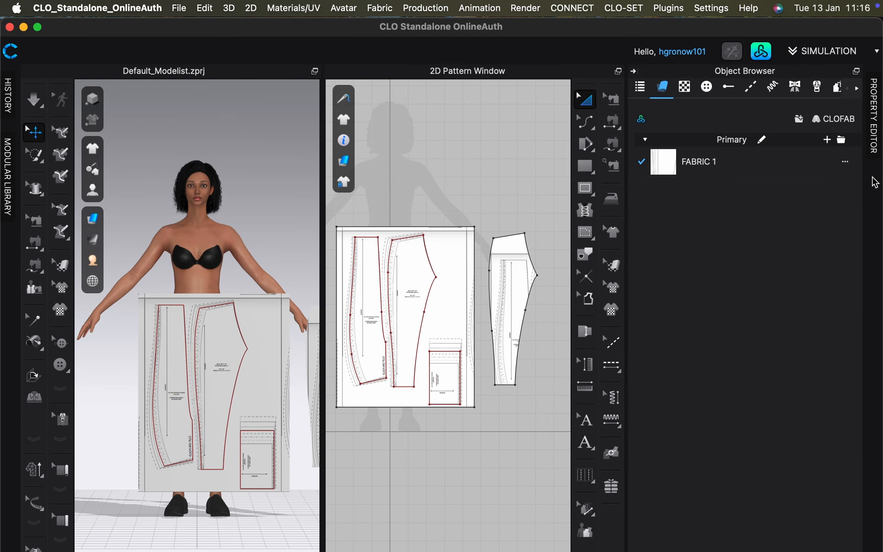
{"action": "left_click", "coordinate": [745, 170]}
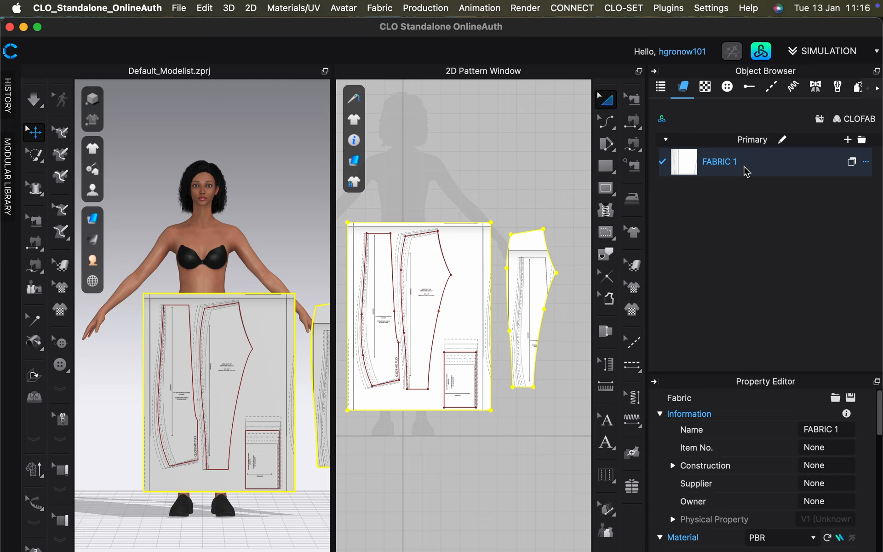
{"action": "left_click", "coordinate": [847, 140]}
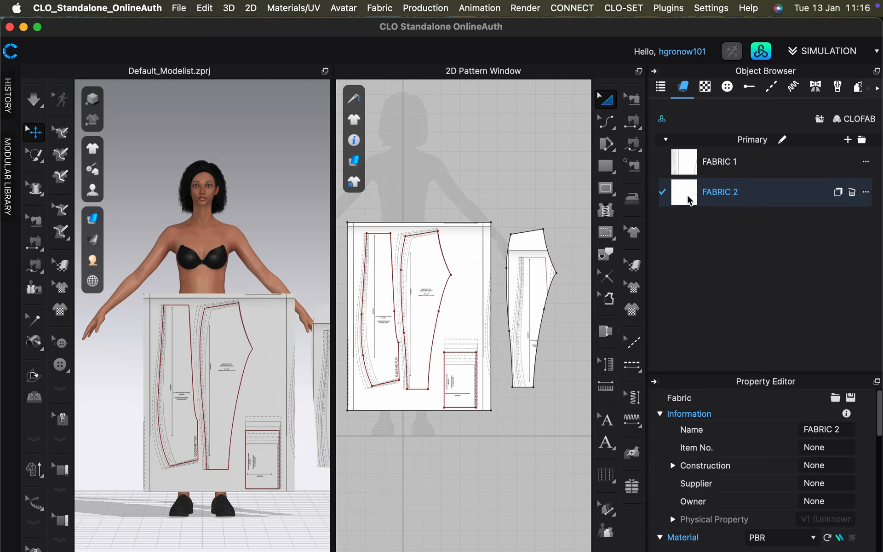
{"action": "left_click", "coordinate": [531, 277]}
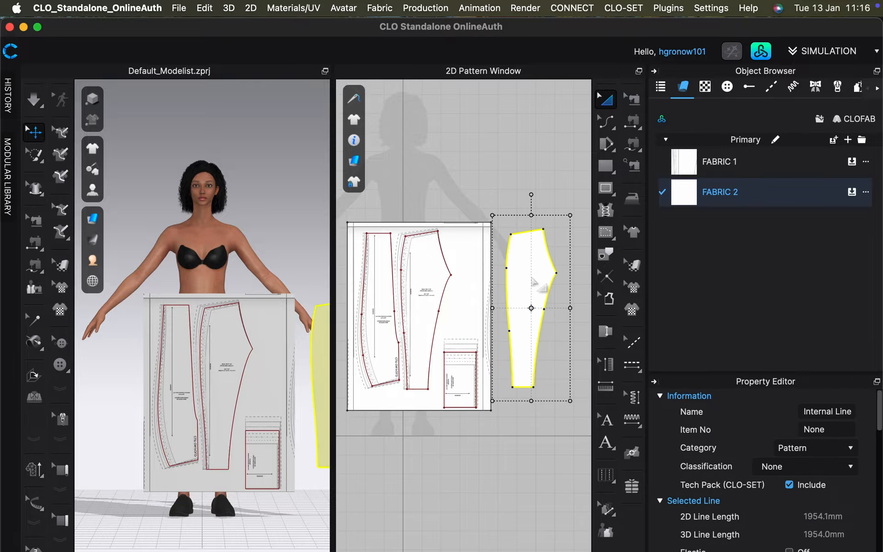
{"action": "left_click", "coordinate": [524, 148]}
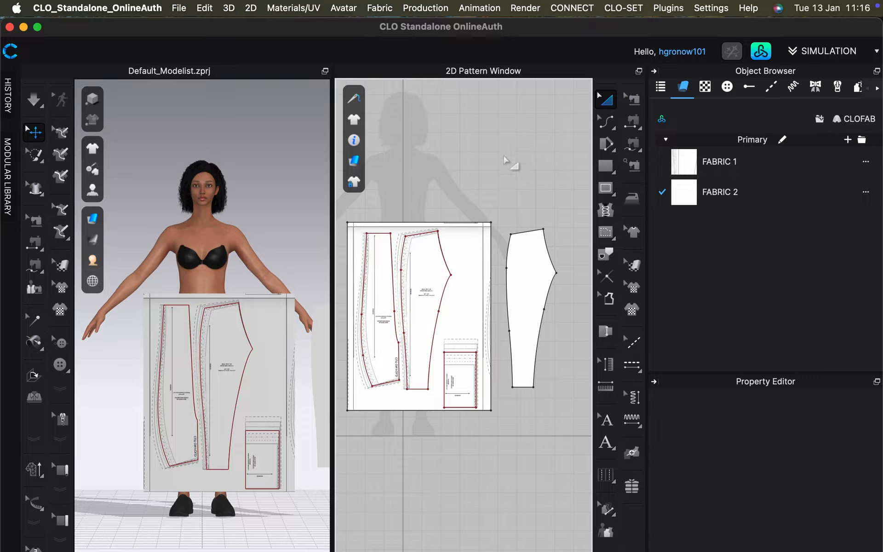
Clone the traced cut-on-fold leg shape as a pattern, placing it about 1064 mm to the right of the original, beyond the full leg piece.
{"action": "left_click", "coordinate": [390, 258]}
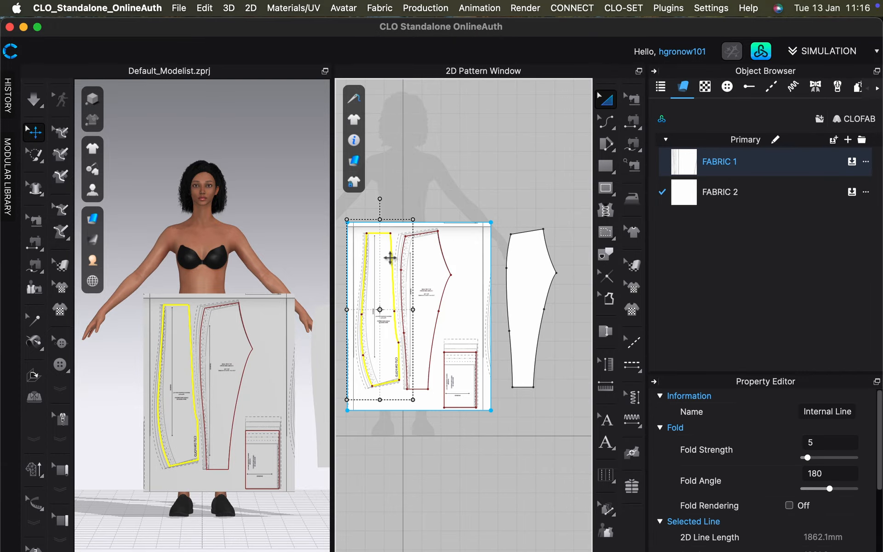
{"action": "right_click", "coordinate": [390, 259]}
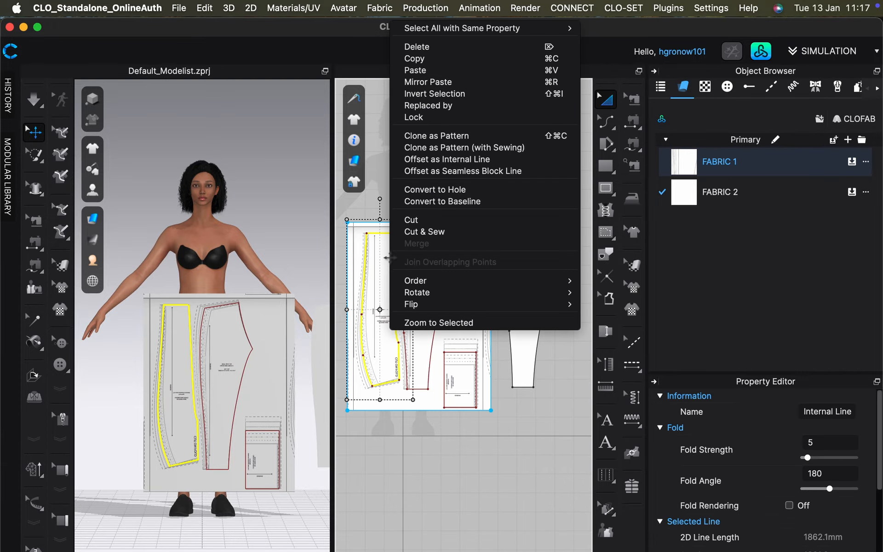
{"action": "left_click", "coordinate": [466, 138]}
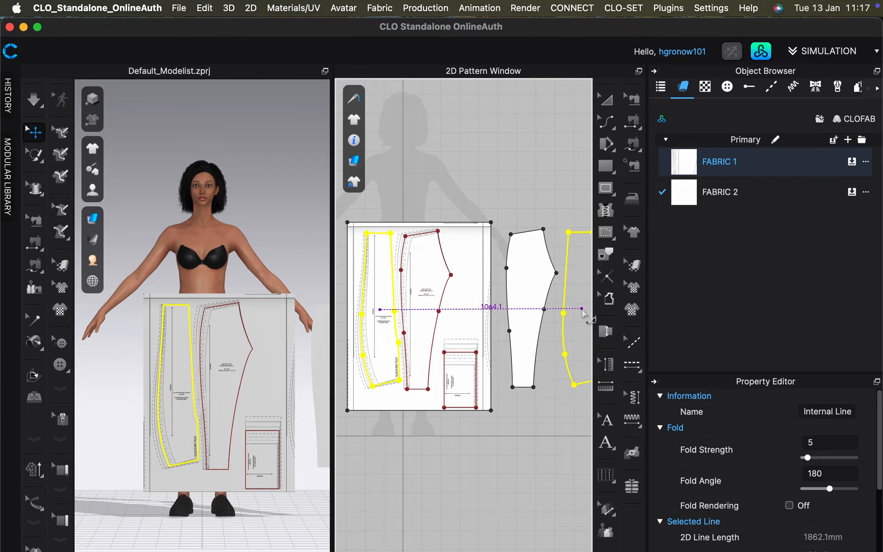
{"action": "left_click", "coordinate": [583, 311]}
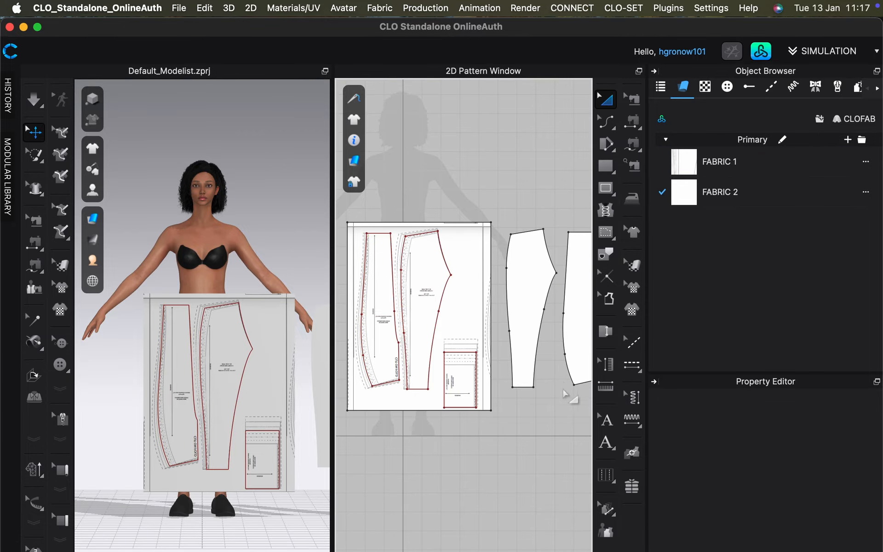
Rotate the cloned cut-on-fold leg piece clockwise by 90° twice and shift it slightly away from the full leg piece.
{"action": "right_click_drag", "start_coordinate": [554, 411], "coordinate": [469, 415]}
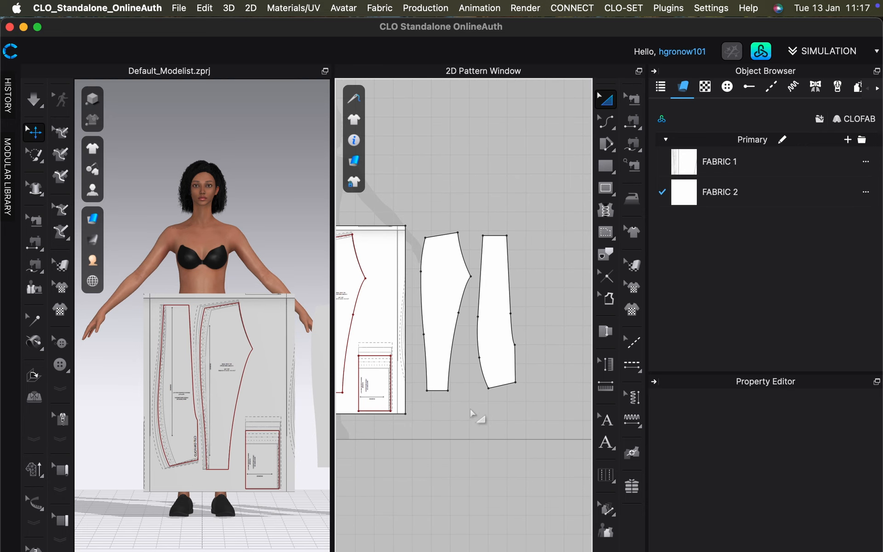
{"action": "left_click", "coordinate": [502, 359]}
{"action": "left_click", "coordinate": [502, 359]}
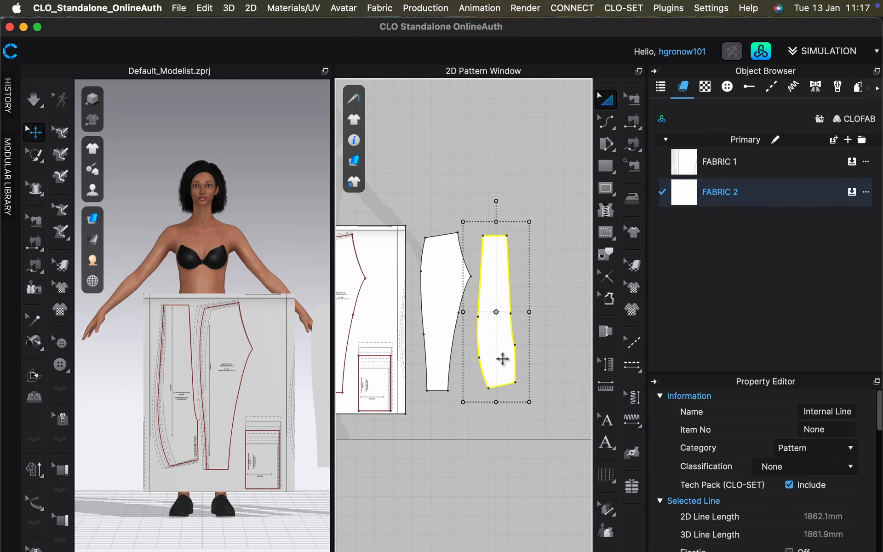
{"action": "right_click", "coordinate": [502, 359]}
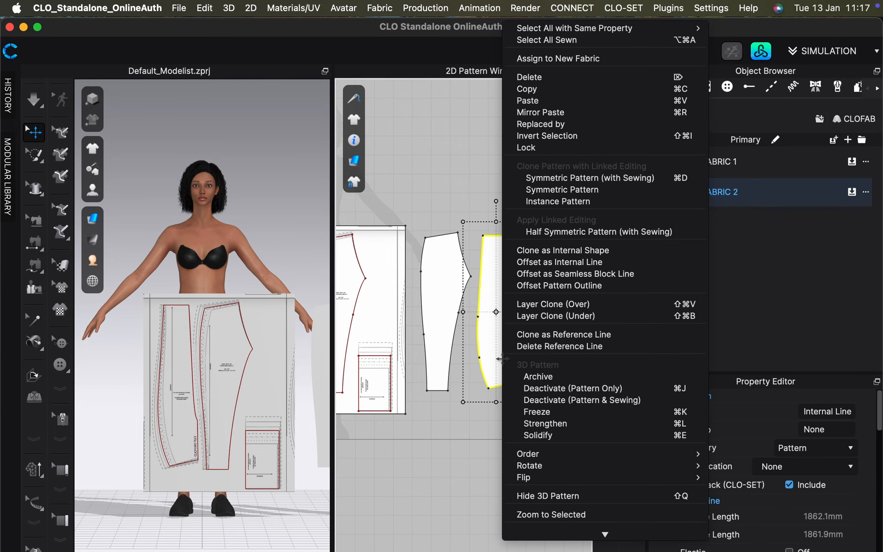
{"action": "mouse_move", "coordinate": [542, 468]}
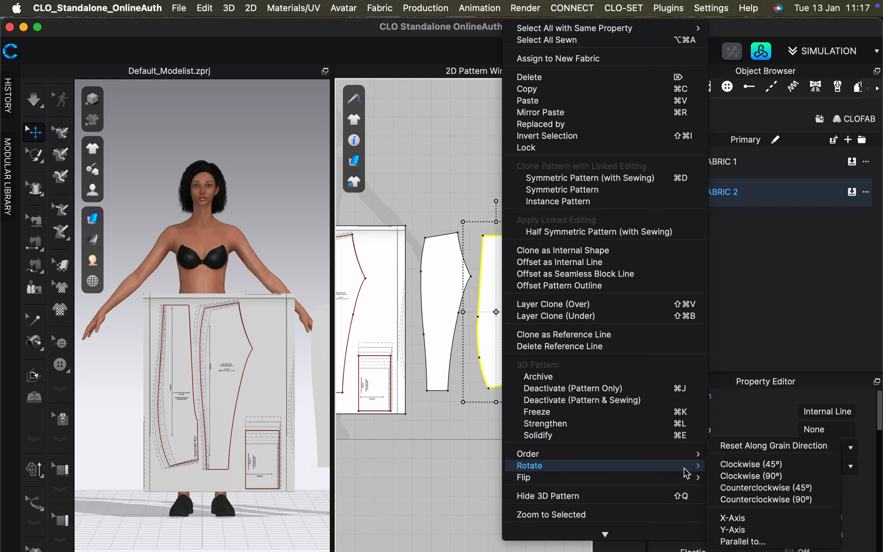
{"action": "left_click", "coordinate": [741, 475]}
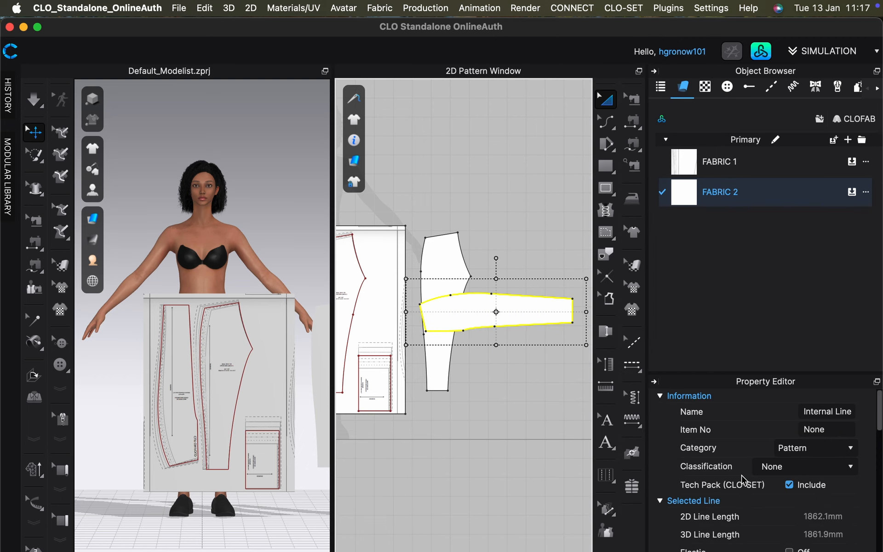
{"action": "right_click", "coordinate": [532, 309]}
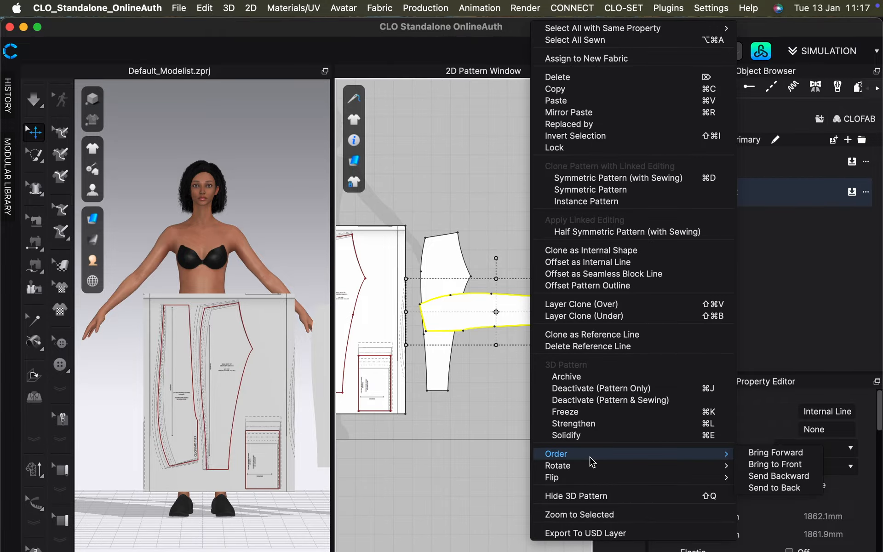
{"action": "mouse_move", "coordinate": [729, 465]}
{"action": "left_click", "coordinate": [753, 476]}
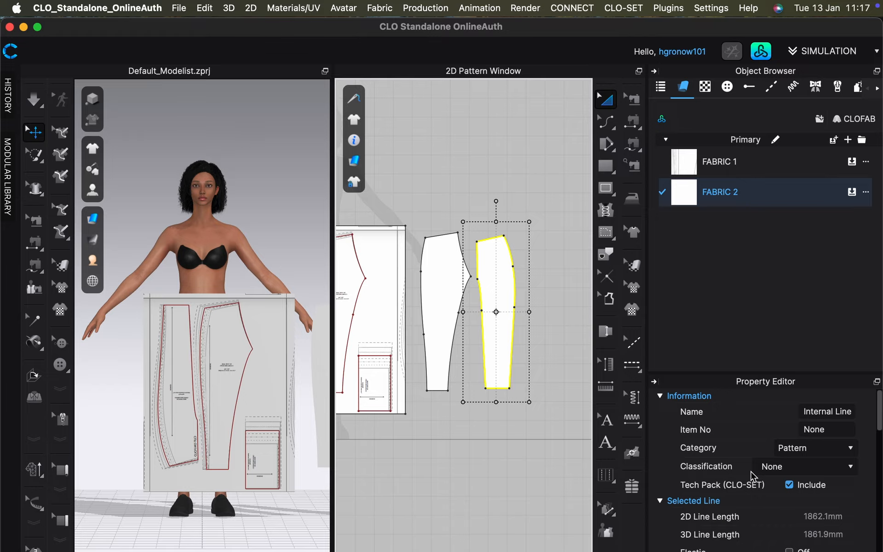
{"action": "left_click_drag", "start_coordinate": [503, 274], "coordinate": [517, 274]}
{"action": "left_click", "coordinate": [543, 448]}
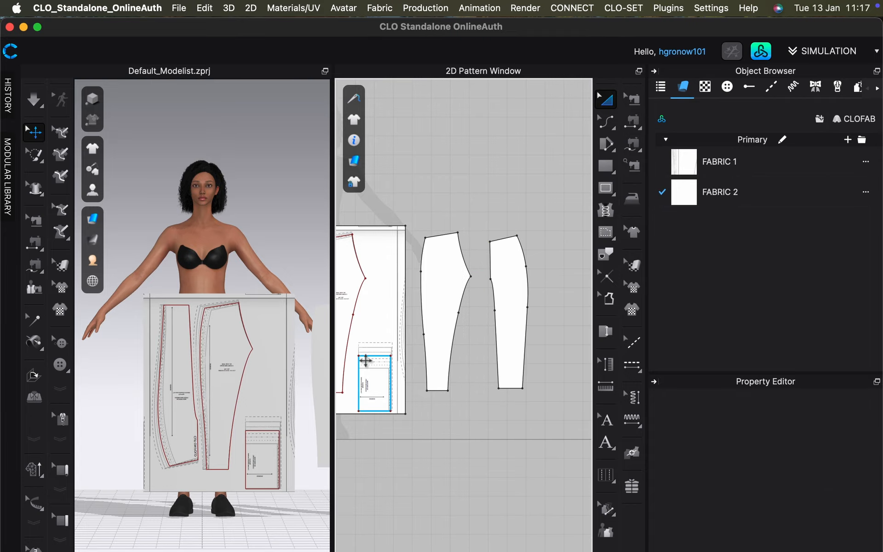
Clone the traced rectangle as a pattern, placing it about 1077 mm away, above the full leg piece.
{"action": "left_click", "coordinate": [374, 368]}
{"action": "right_click", "coordinate": [373, 368]}
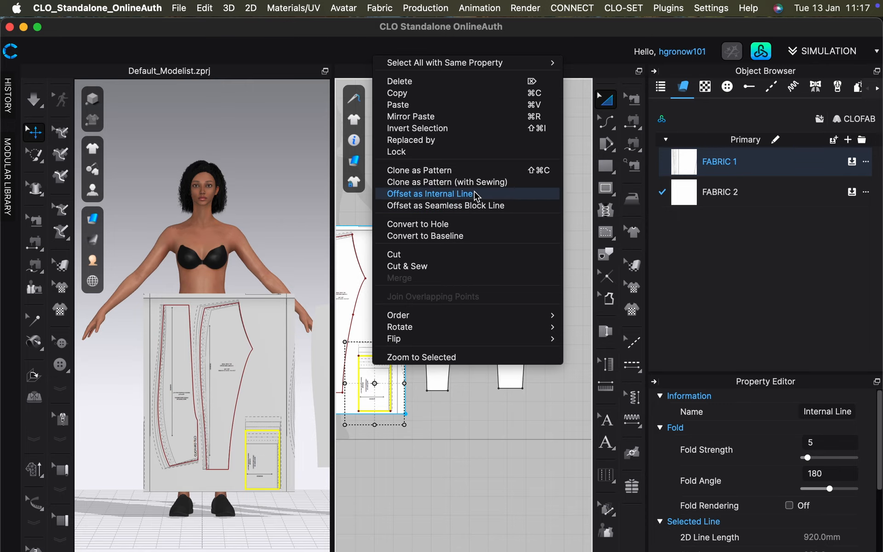
{"action": "left_click", "coordinate": [473, 170]}
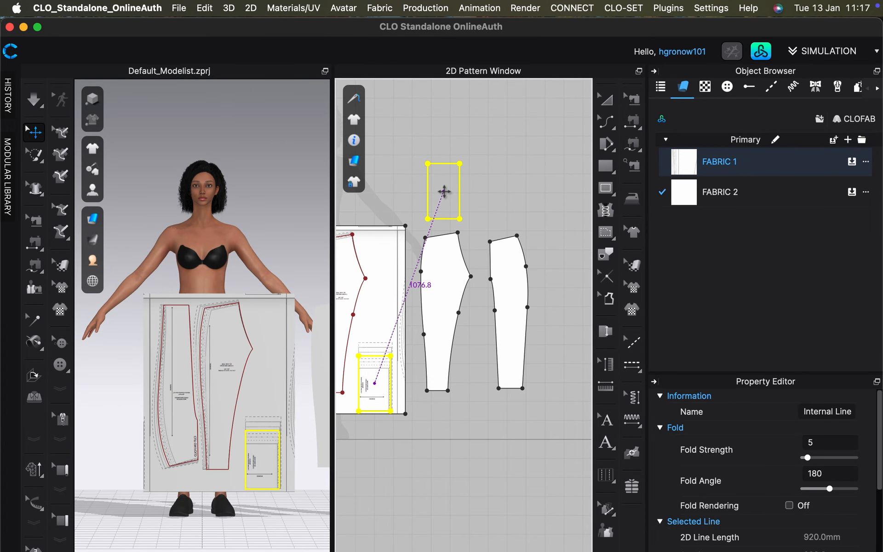
{"action": "left_click", "coordinate": [444, 191]}
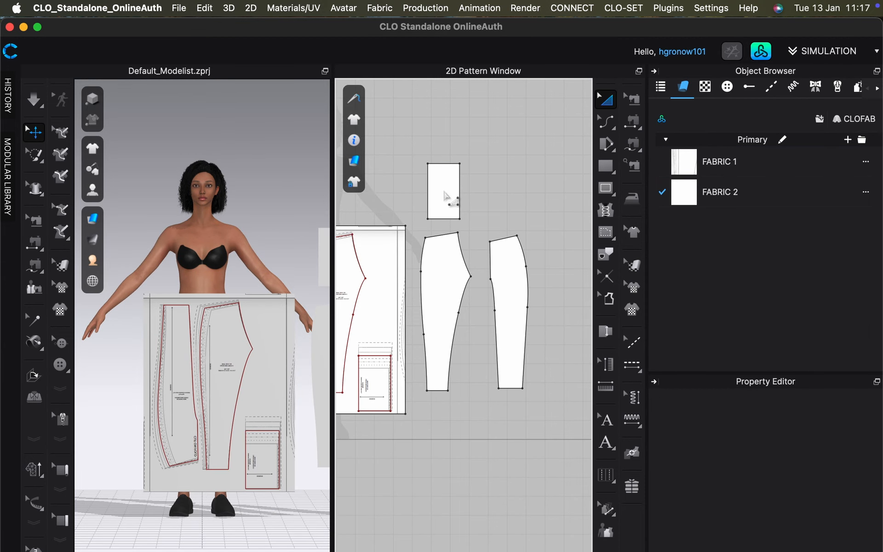
Rotate the cloned rectangular piece 90° clockwise.
{"action": "right_click", "coordinate": [444, 195]}
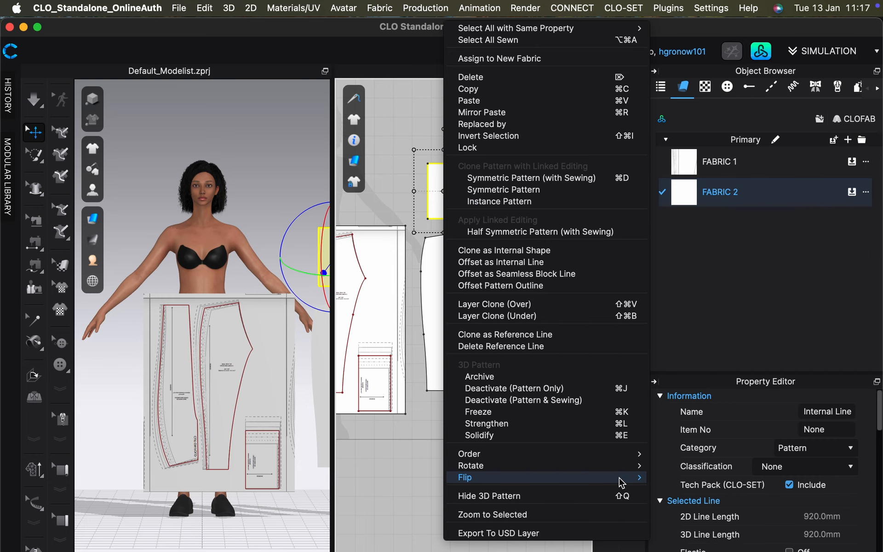
{"action": "mouse_move", "coordinate": [632, 472]}
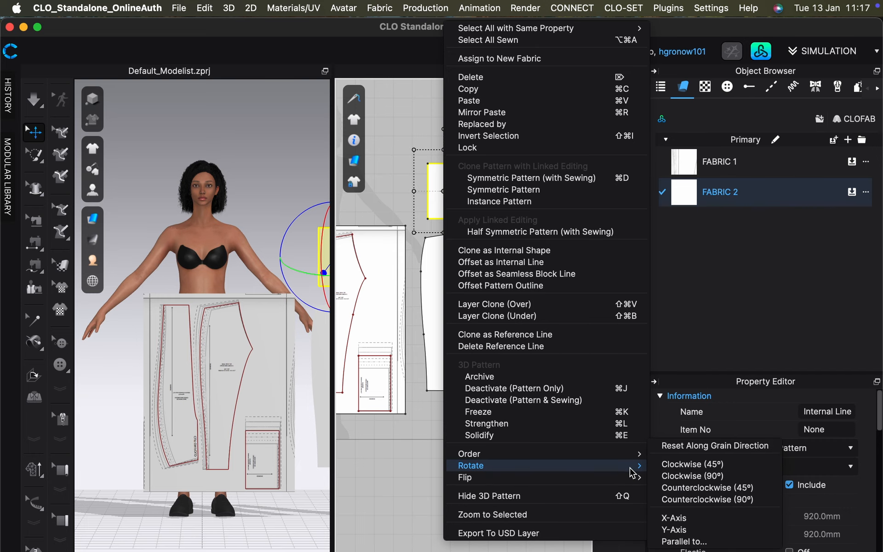
{"action": "left_click", "coordinate": [679, 477]}
{"action": "left_click", "coordinate": [515, 206]}
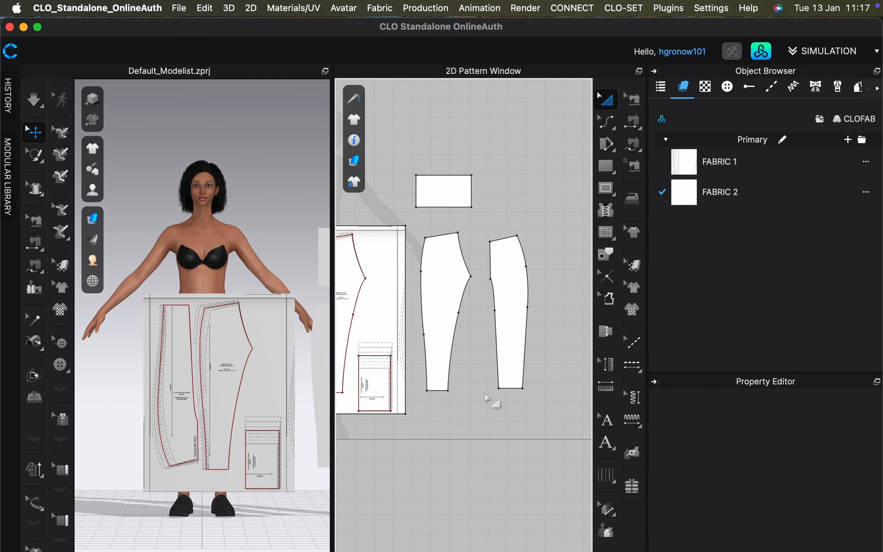
Move the pattern image piece with its traced internal shapes clear of the avatar silhouette, below the cloned pieces.
{"action": "middle_click_drag", "start_coordinate": [425, 474], "coordinate": [488, 473]}
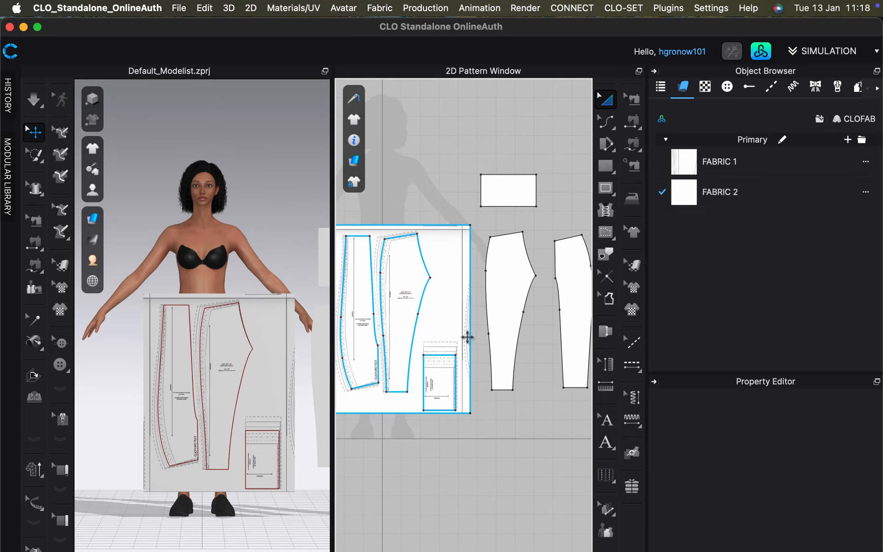
{"action": "left_click_drag", "start_coordinate": [473, 215], "coordinate": [334, 433]}
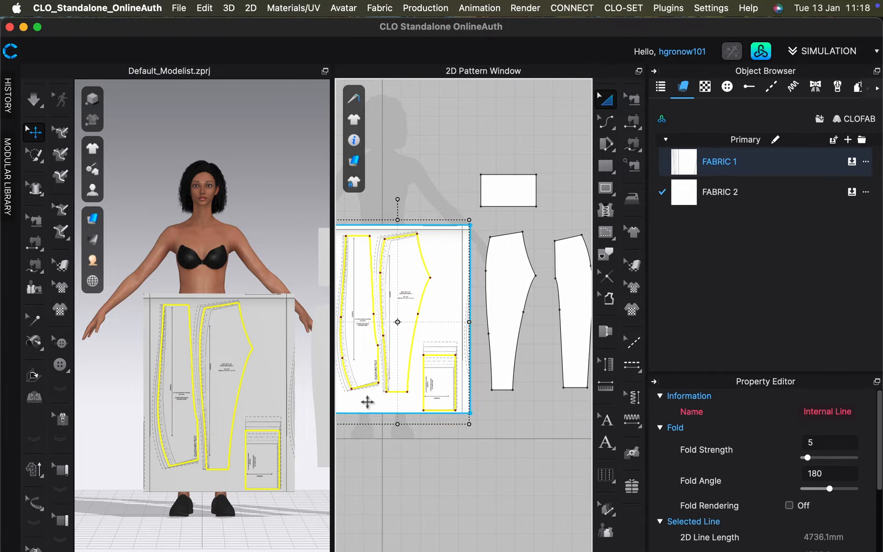
{"action": "left_click_drag", "start_coordinate": [379, 235], "coordinate": [544, 450]}
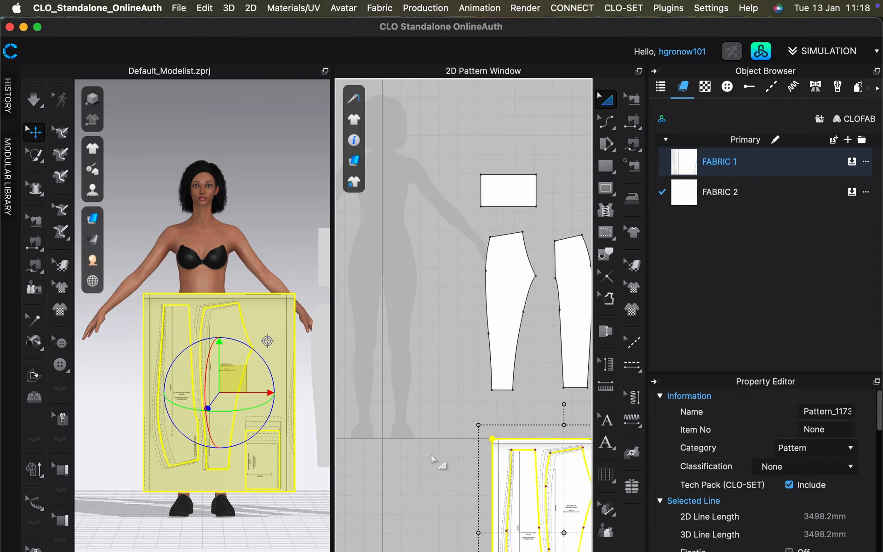
{"action": "left_click", "coordinate": [436, 407]}
{"action": "middle_click_drag", "start_coordinate": [437, 407], "coordinate": [458, 431]}
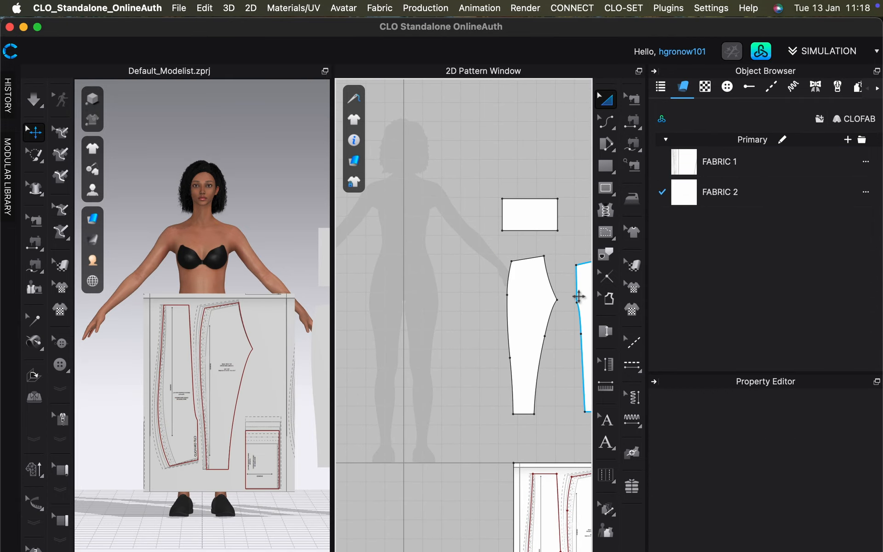
Arrange the cut-on-fold leg piece over the silhouette's leg, the full leg piece beside it, and the rectangle above them.
{"action": "left_click_drag", "start_coordinate": [584, 289], "coordinate": [408, 295]}
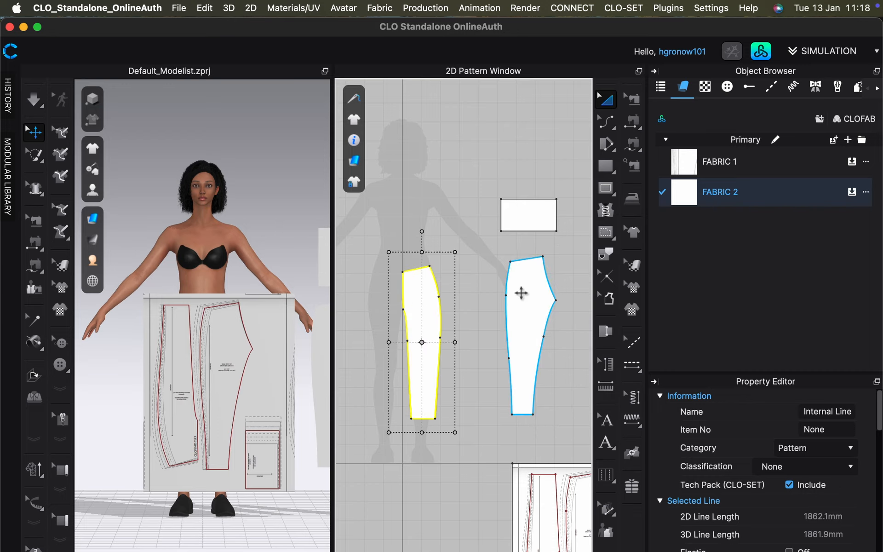
{"action": "left_click_drag", "start_coordinate": [526, 295], "coordinate": [465, 302]}
{"action": "left_click_drag", "start_coordinate": [520, 217], "coordinate": [396, 250]}
{"action": "left_click", "coordinate": [546, 332]}
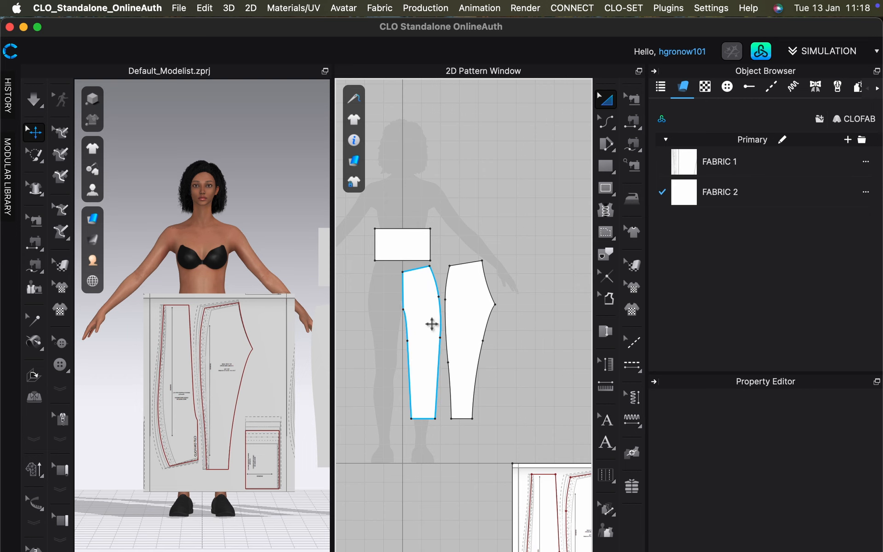
Create a symmetric pattern of the cut-on-fold leg piece, placing it about 216 mm away over the silhouette's other leg.
{"action": "left_click", "coordinate": [428, 323]}
{"action": "right_click", "coordinate": [427, 323]}
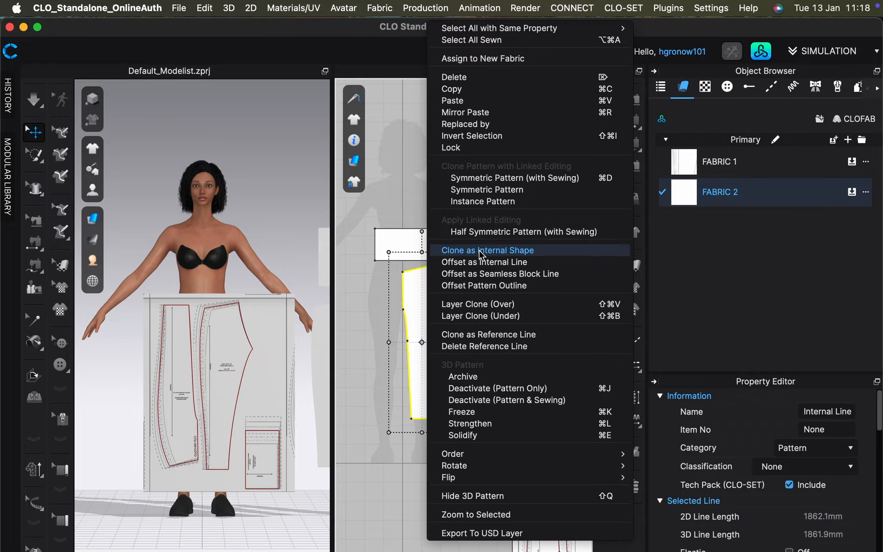
{"action": "left_click", "coordinate": [478, 190]}
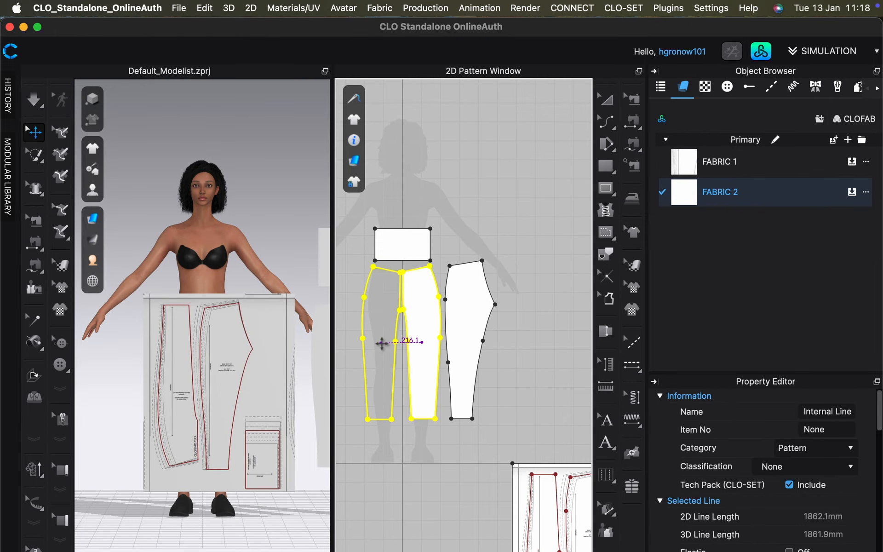
{"action": "left_click", "coordinate": [382, 345]}
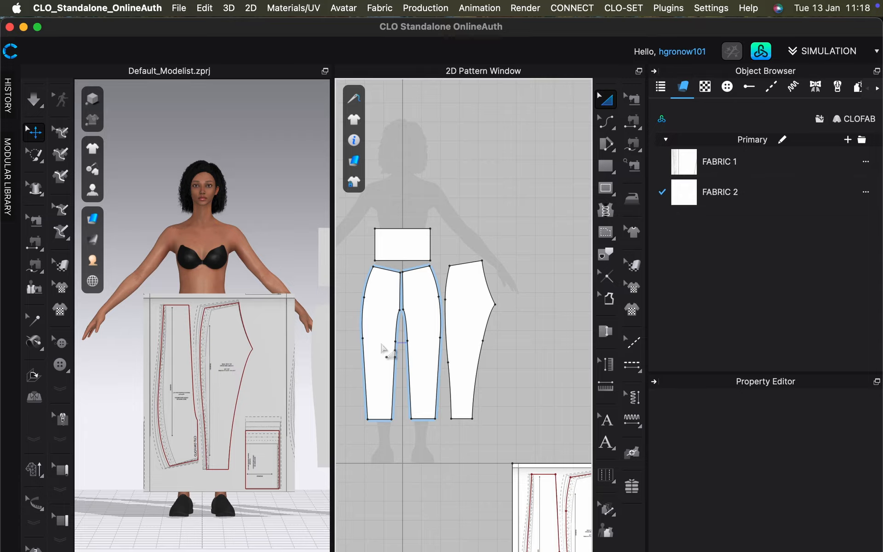
Create a symmetric pattern of the full leg piece, placing it about 738 mm away on the other side of the cut-on-fold pair.
{"action": "left_click", "coordinate": [470, 326]}
{"action": "right_click", "coordinate": [470, 328]}
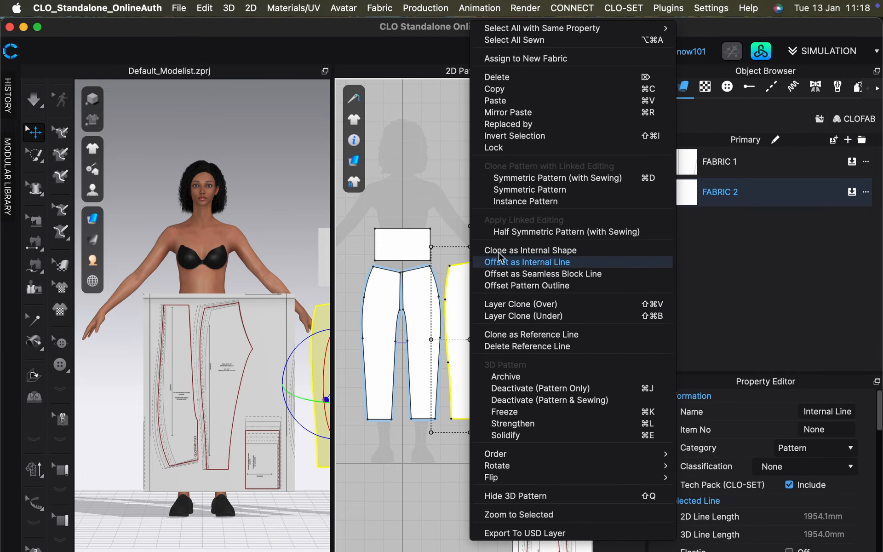
{"action": "left_click", "coordinate": [514, 195]}
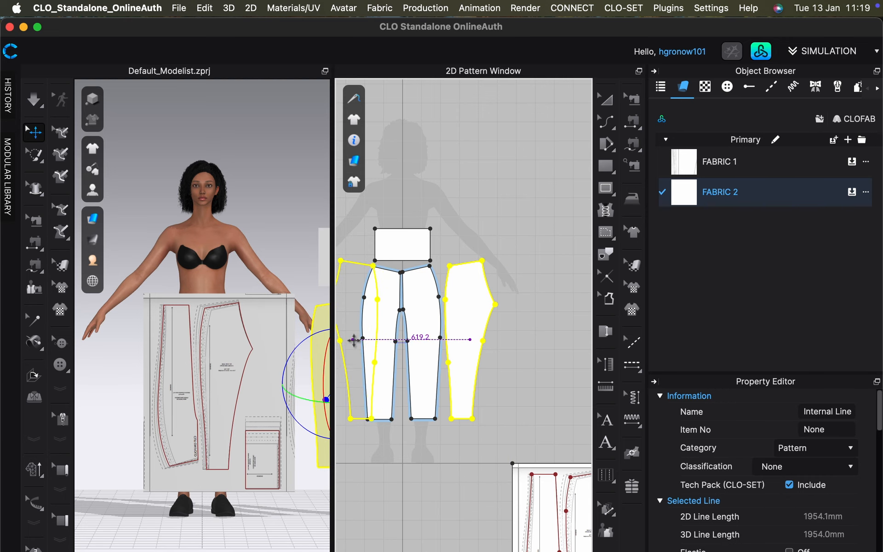
{"action": "middle_click_drag", "start_coordinate": [370, 354], "coordinate": [445, 357]}
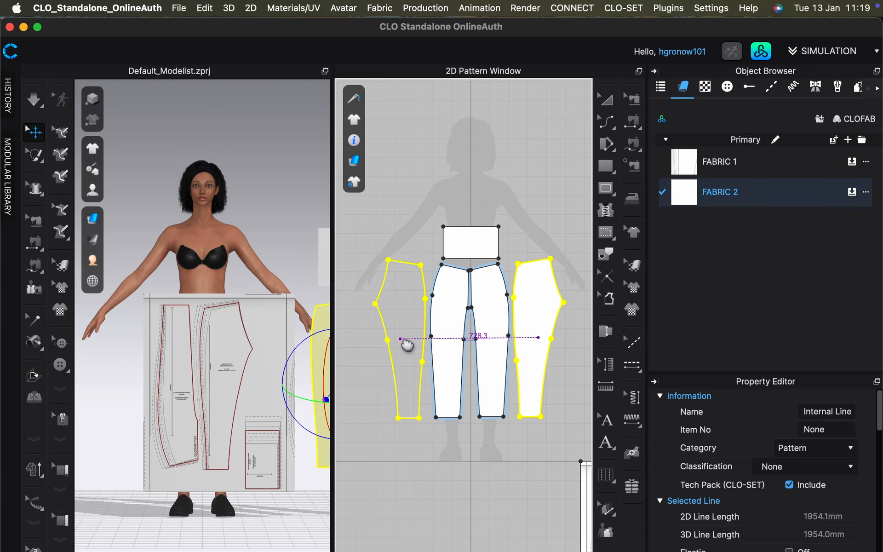
{"action": "left_click", "coordinate": [400, 342]}
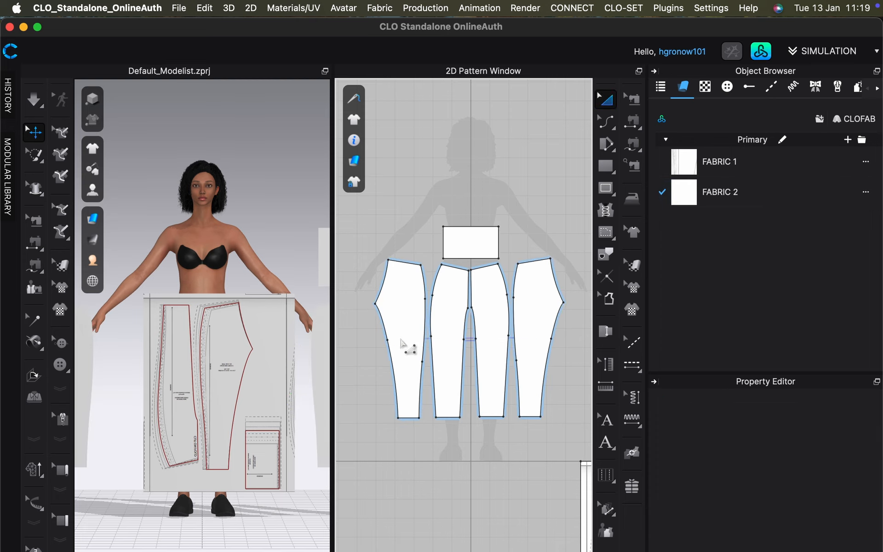
Create a symmetric pattern of the rectangular piece, placing it about 393 mm away, above the original full leg piece.
{"action": "left_click", "coordinate": [471, 248]}
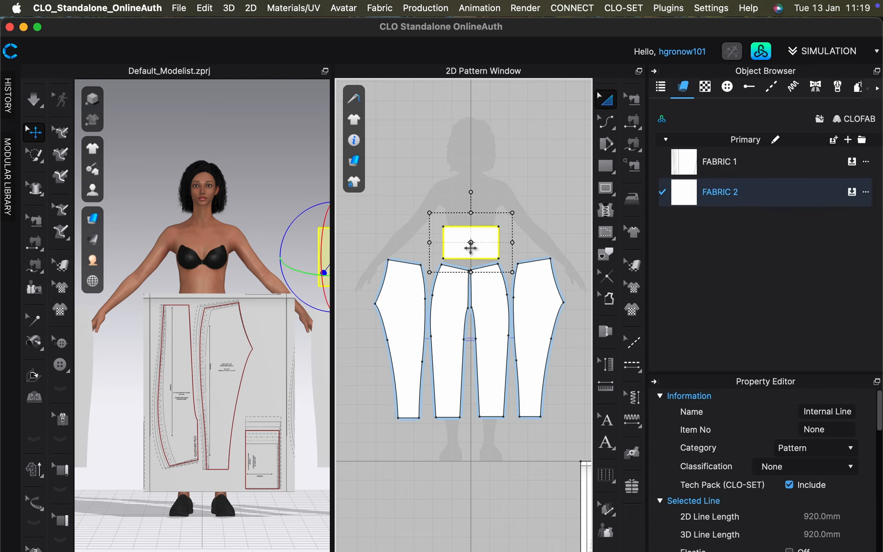
{"action": "right_click", "coordinate": [470, 248]}
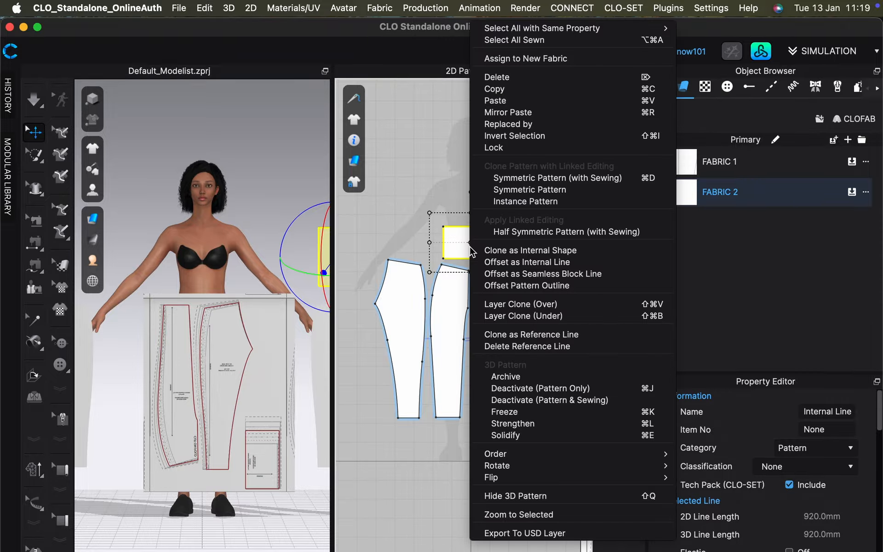
{"action": "left_click", "coordinate": [518, 191]}
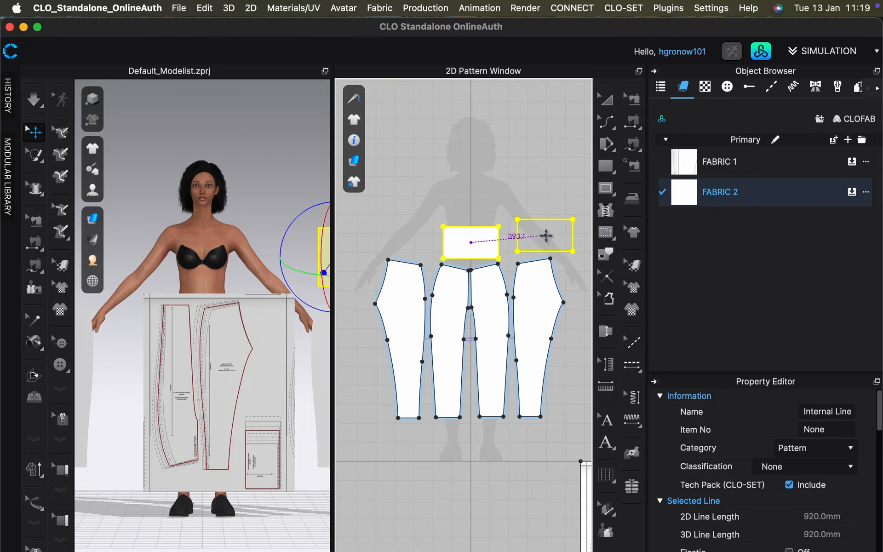
{"action": "left_click", "coordinate": [545, 235]}
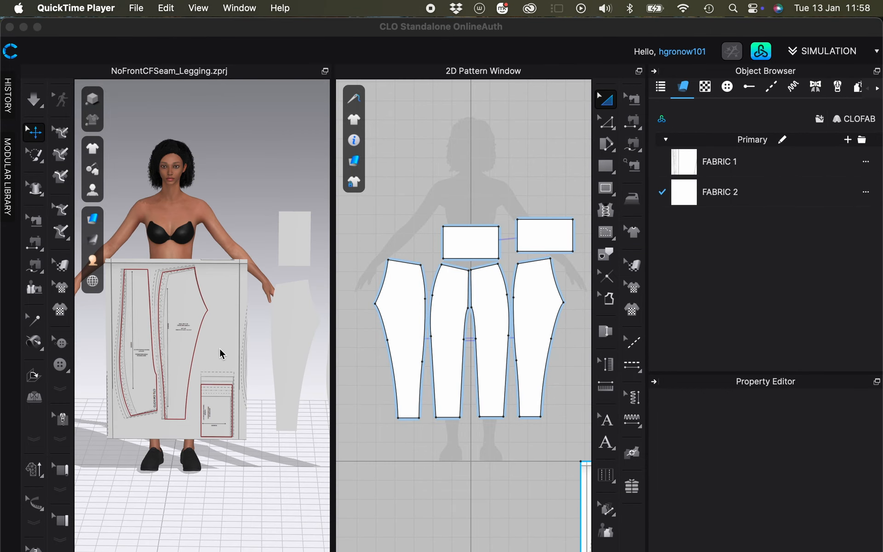
Set the 3D gizmo to Local Coordinate.
{"action": "left_click", "coordinate": [203, 344]}
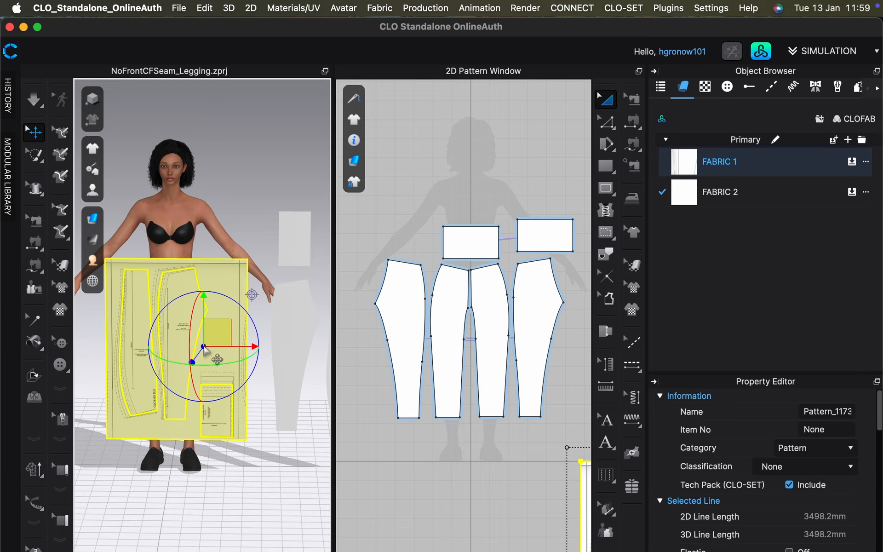
{"action": "left_click", "coordinate": [270, 181]}
{"action": "right_click", "coordinate": [270, 180]}
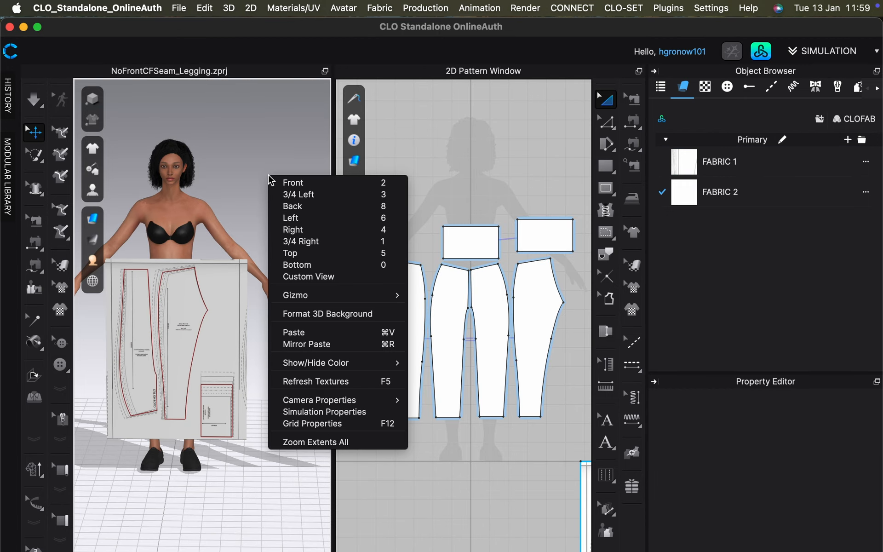
{"action": "mouse_move", "coordinate": [326, 301]}
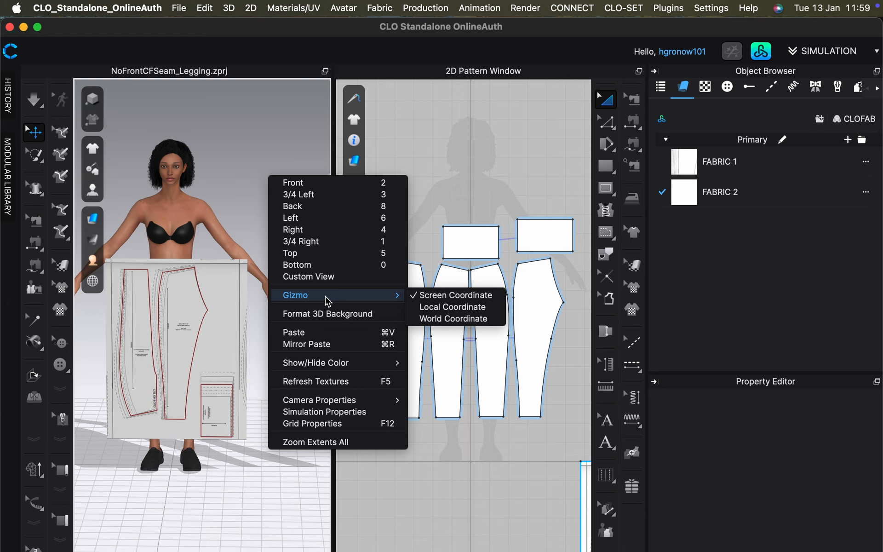
{"action": "left_click", "coordinate": [431, 307]}
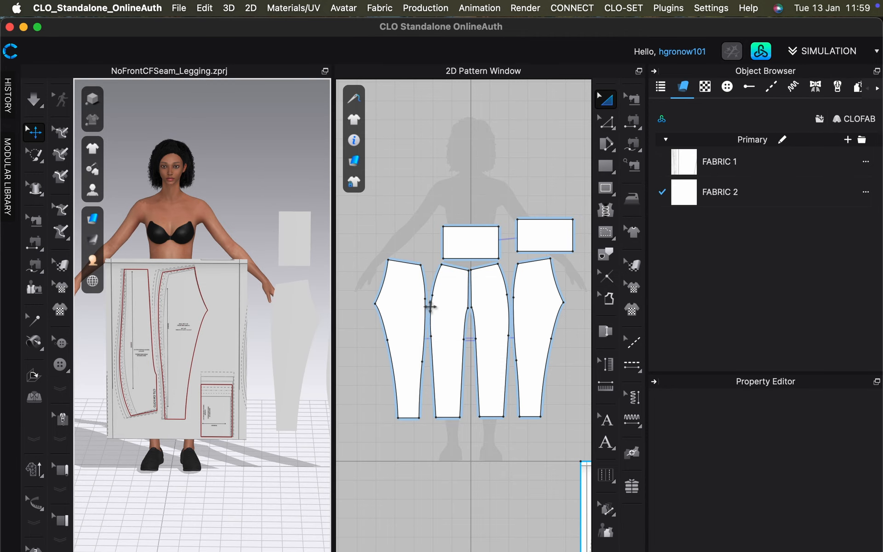
Move the pattern image piece away from the front of the 3D avatar to an empty area beside it.
{"action": "left_click", "coordinate": [208, 314]}
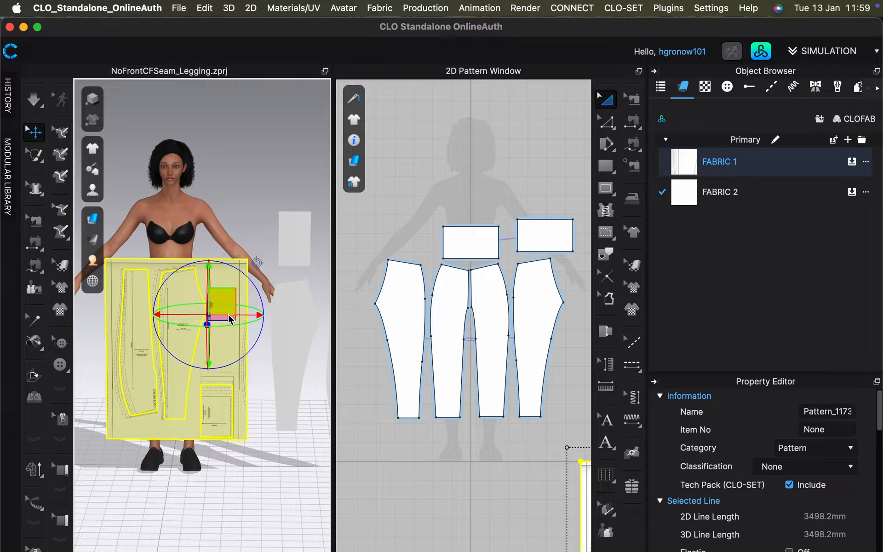
{"action": "mouse_move", "coordinate": [230, 314]}
{"action": "left_mouse_down"}
{"action": "mouse_move", "coordinate": [258, 315]}
{"action": "mouse_move", "coordinate": [222, 314]}
{"action": "mouse_move", "coordinate": [231, 313]}
{"action": "left_mouse_up"}
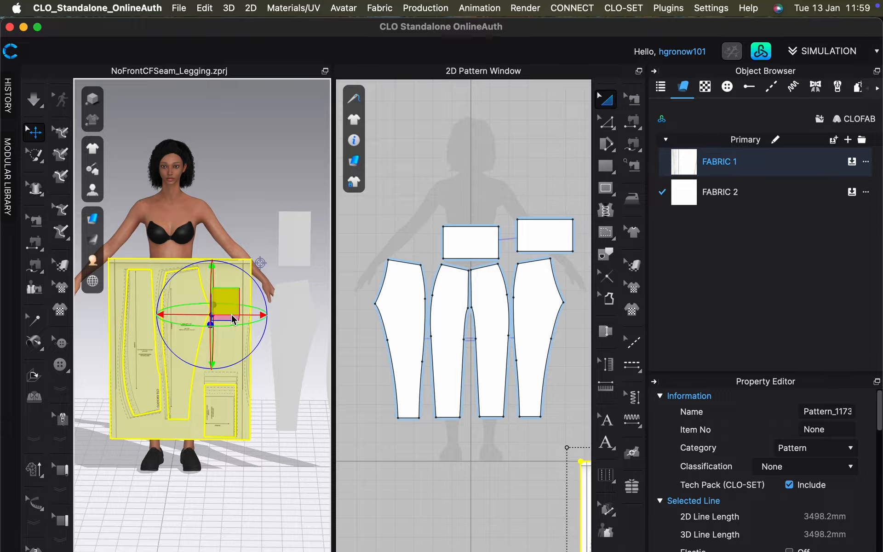
{"action": "right_click_drag", "start_coordinate": [266, 351], "coordinate": [225, 352]}
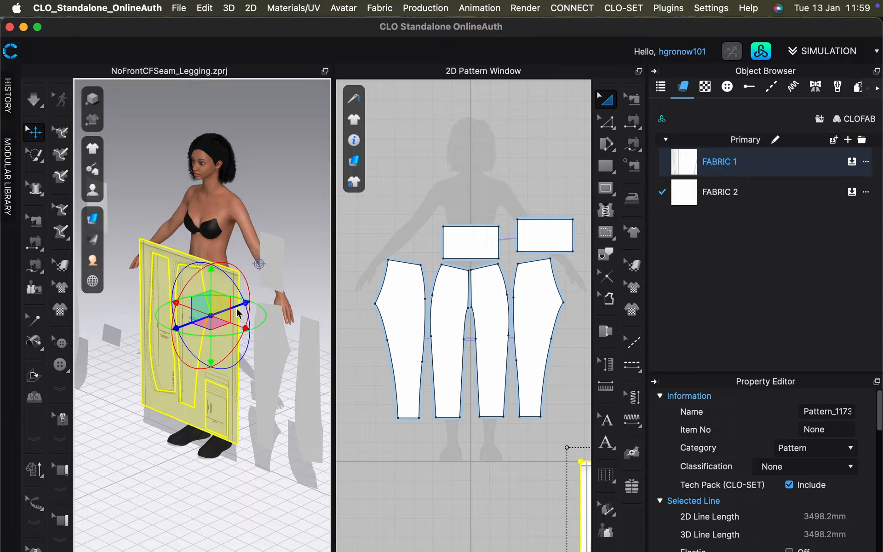
{"action": "left_click_drag", "start_coordinate": [238, 313], "coordinate": [206, 290]}
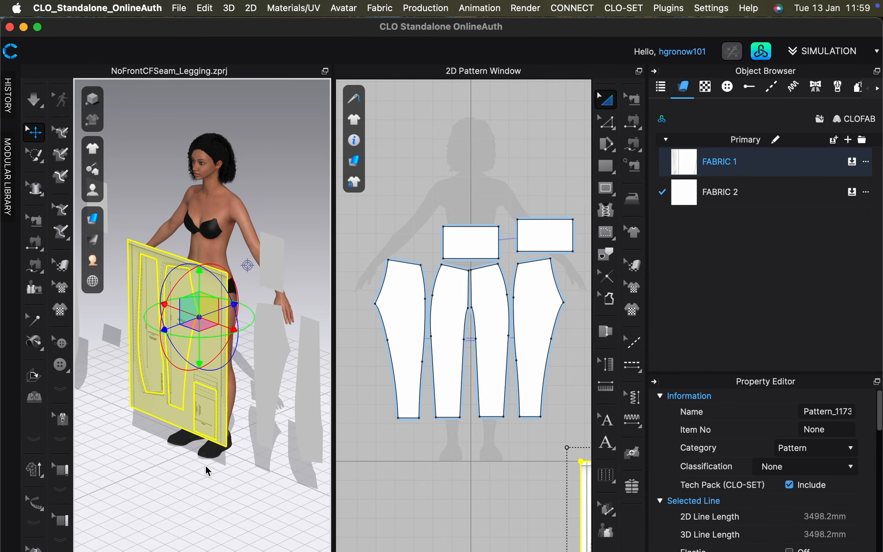
{"action": "scroll", "coordinate": [205, 469], "scroll_direction": "down", "scroll_amount": 5}
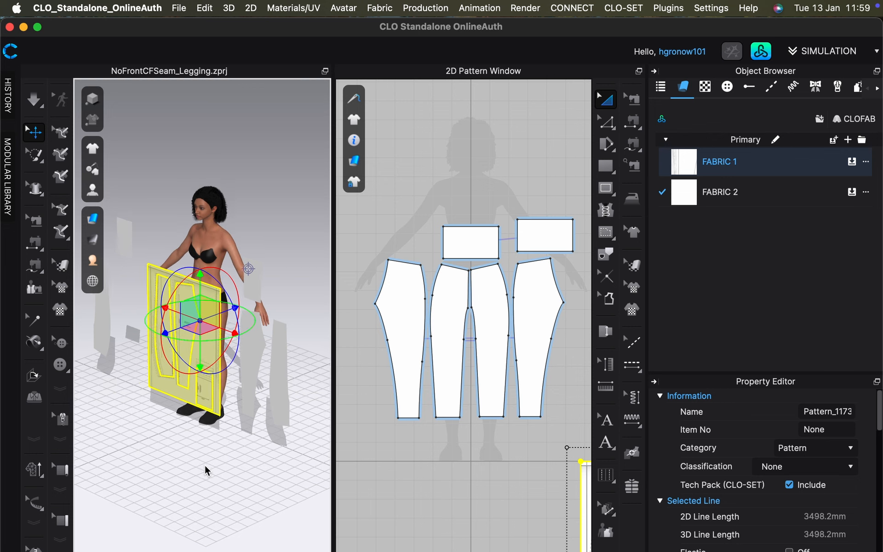
{"action": "scroll", "coordinate": [205, 469], "scroll_direction": "down", "scroll_amount": 2}
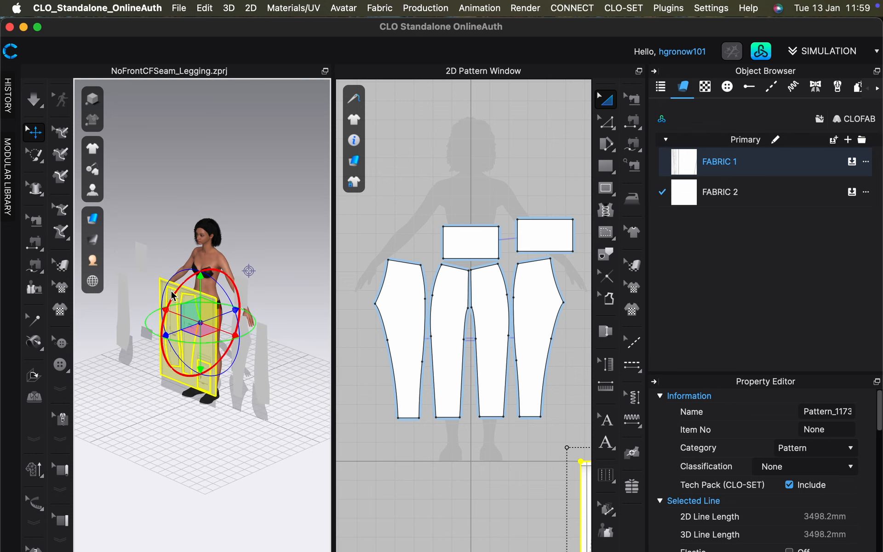
{"action": "left_click_drag", "start_coordinate": [173, 295], "coordinate": [306, 347]}
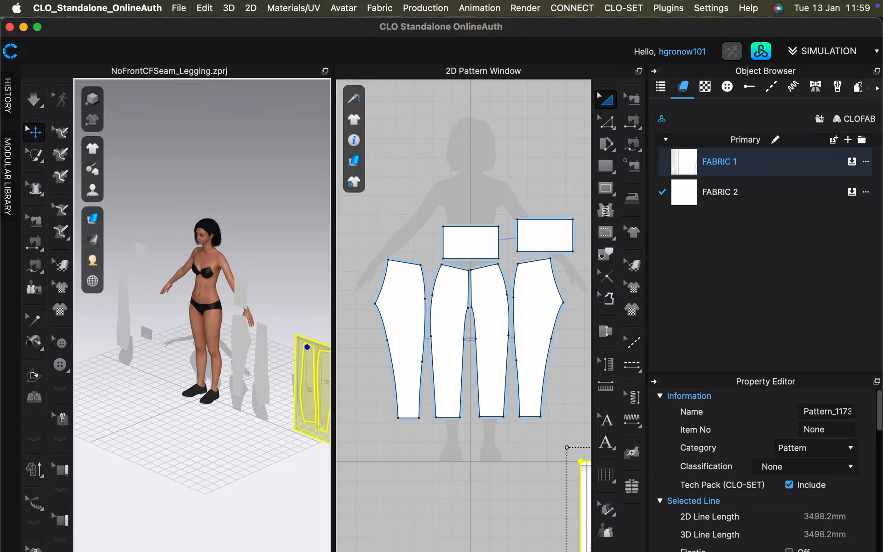
Move the two cut-on-fold leg pieces in 3D close to the avatar's legs, one on each side.
{"action": "right_click_drag", "start_coordinate": [187, 381], "coordinate": [200, 384]}
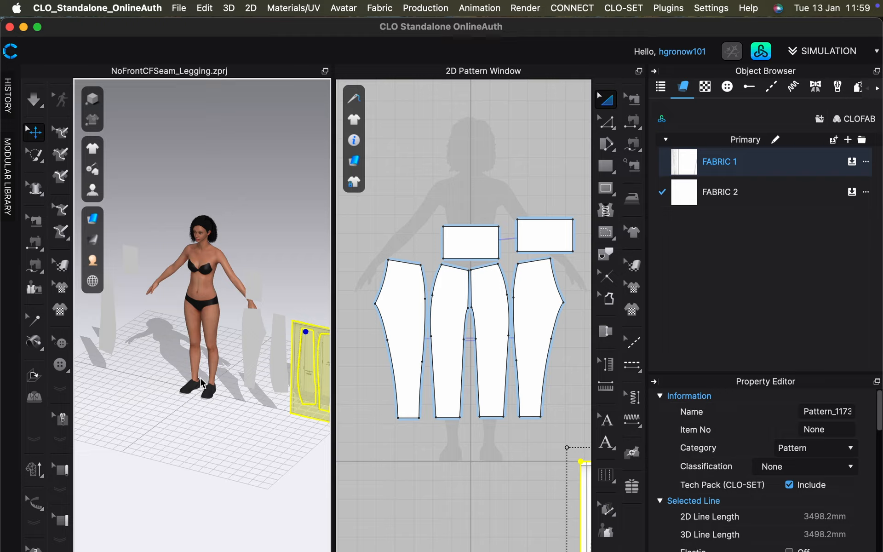
{"action": "left_click_drag", "start_coordinate": [280, 368], "coordinate": [213, 360]}
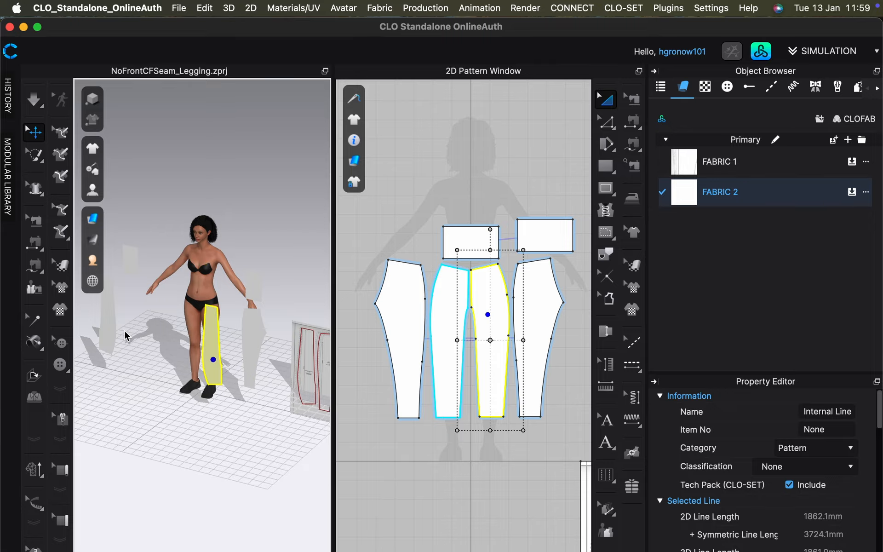
{"action": "left_click_drag", "start_coordinate": [114, 336], "coordinate": [198, 356]}
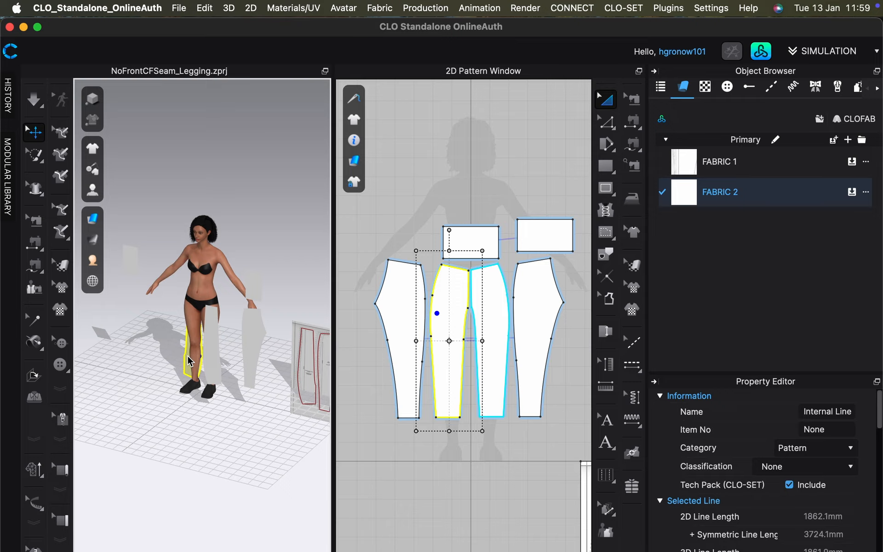
{"action": "mouse_move", "coordinate": [189, 360]}
{"action": "left_mouse_down"}
{"action": "mouse_move", "coordinate": [165, 355]}
{"action": "mouse_move", "coordinate": [176, 359]}
{"action": "left_mouse_up"}
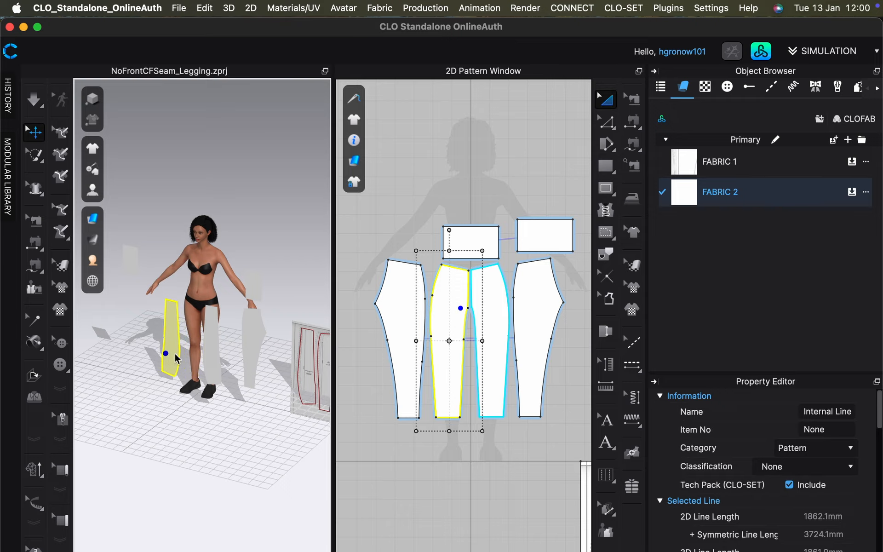
Bring the two full leg pieces and the symmetric rectangular piece closer to the avatar's sides in 3D.
{"action": "left_click_drag", "start_coordinate": [259, 356], "coordinate": [242, 353]}
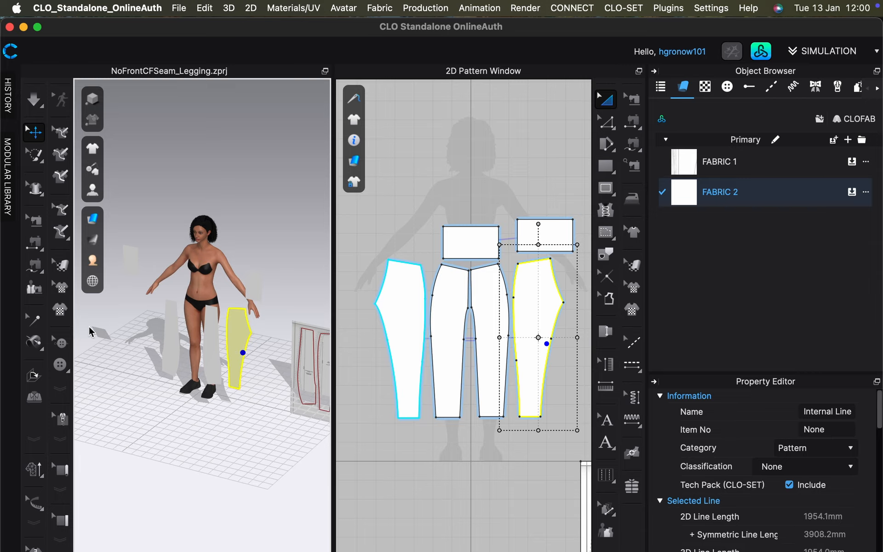
{"action": "middle_click_drag", "start_coordinate": [119, 356], "coordinate": [137, 357]}
{"action": "left_click", "coordinate": [106, 339]}
{"action": "left_click_drag", "start_coordinate": [105, 340], "coordinate": [179, 328]}
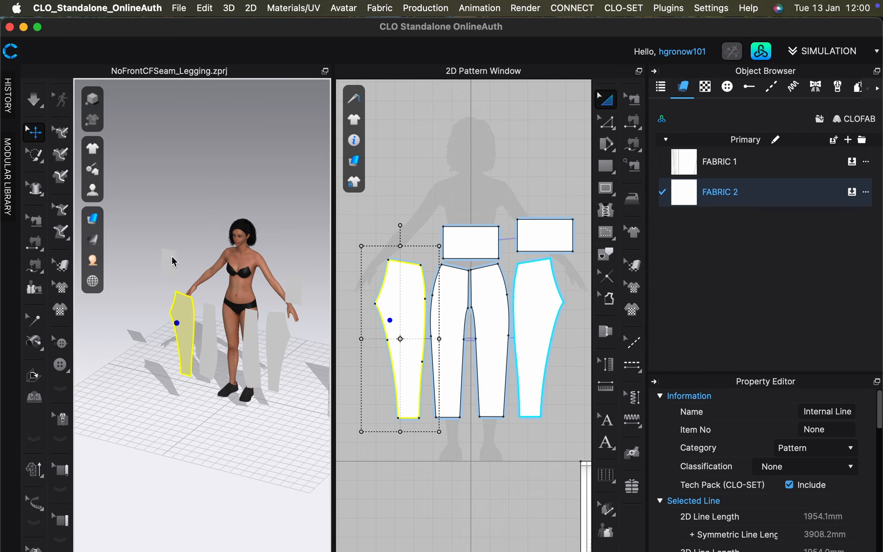
{"action": "left_click_drag", "start_coordinate": [170, 262], "coordinate": [210, 276]}
Reposition the front leg piece in 3D near the avatar's left leg.
{"action": "scroll", "coordinate": [244, 336], "scroll_direction": "up", "scroll_amount": 5}
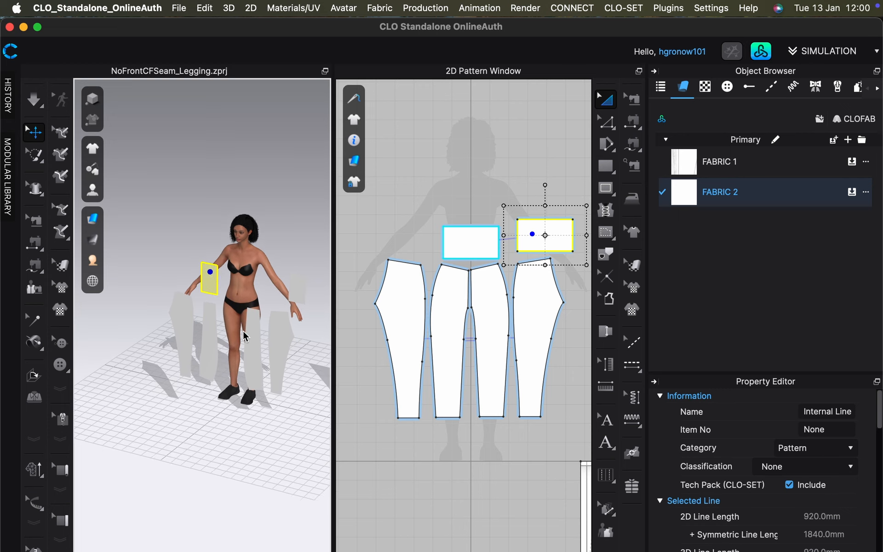
{"action": "scroll", "coordinate": [295, 368], "scroll_direction": "up", "scroll_amount": 1}
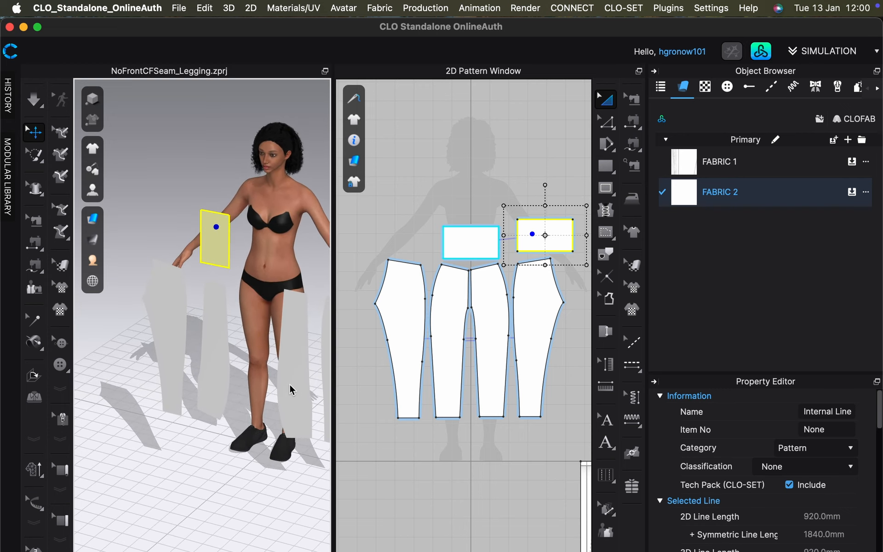
{"action": "right_click_drag", "start_coordinate": [290, 390], "coordinate": [244, 388]}
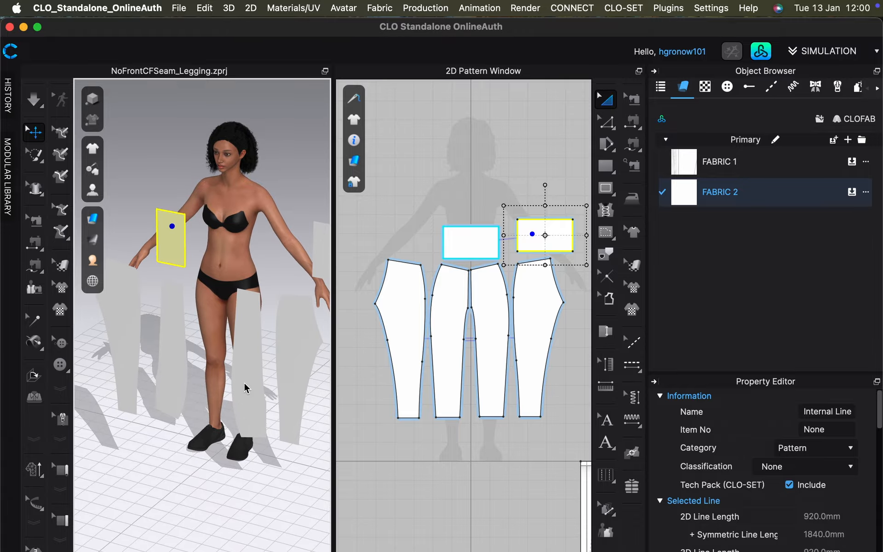
{"action": "left_click", "coordinate": [245, 377]}
{"action": "left_click", "coordinate": [251, 392]}
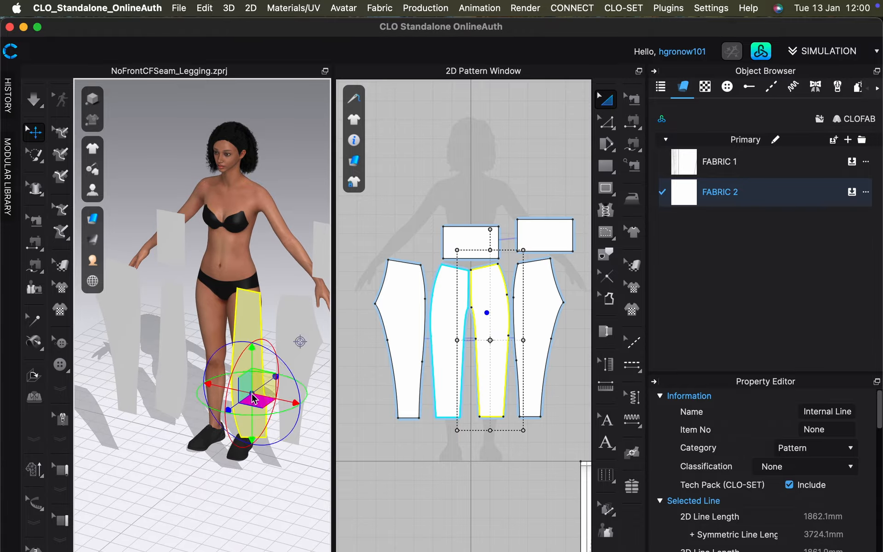
{"action": "left_click_drag", "start_coordinate": [262, 445], "coordinate": [240, 352]}
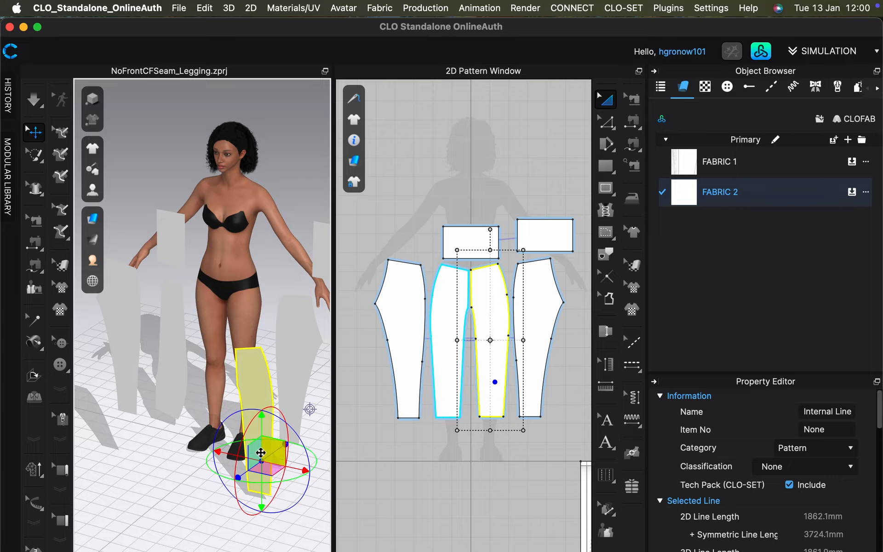
{"action": "left_click", "coordinate": [248, 369]}
{"action": "left_click_drag", "start_coordinate": [248, 369], "coordinate": [241, 309]}
Flip the front leg piece beside the avatar's right leg horizontally and move it forward of the body in 3D.
{"action": "left_click", "coordinate": [178, 355]}
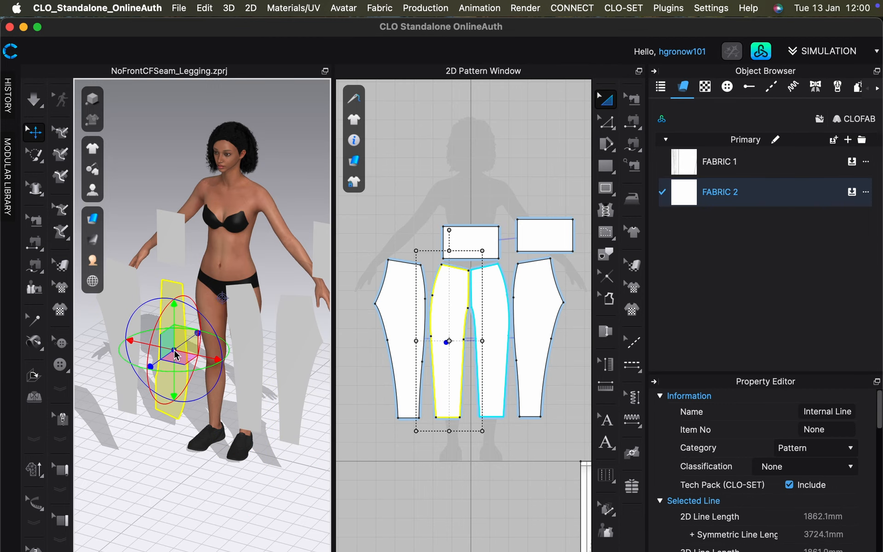
{"action": "left_click_drag", "start_coordinate": [189, 402], "coordinate": [161, 307]}
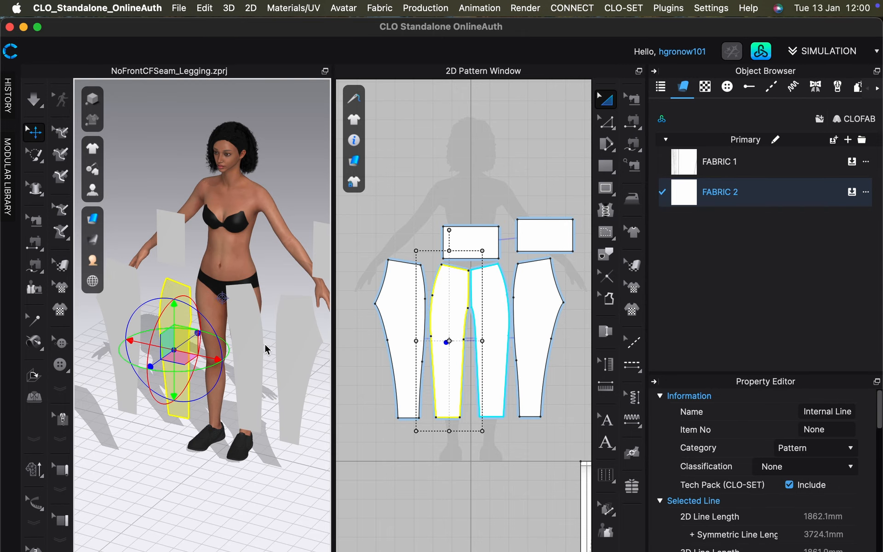
{"action": "right_click_drag", "start_coordinate": [271, 454], "coordinate": [257, 457]}
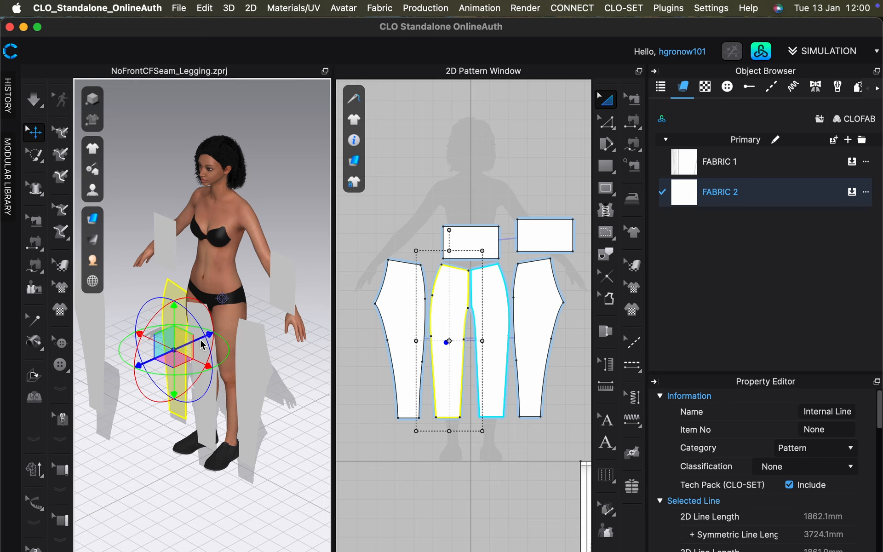
{"action": "left_click_drag", "start_coordinate": [201, 344], "coordinate": [189, 347]}
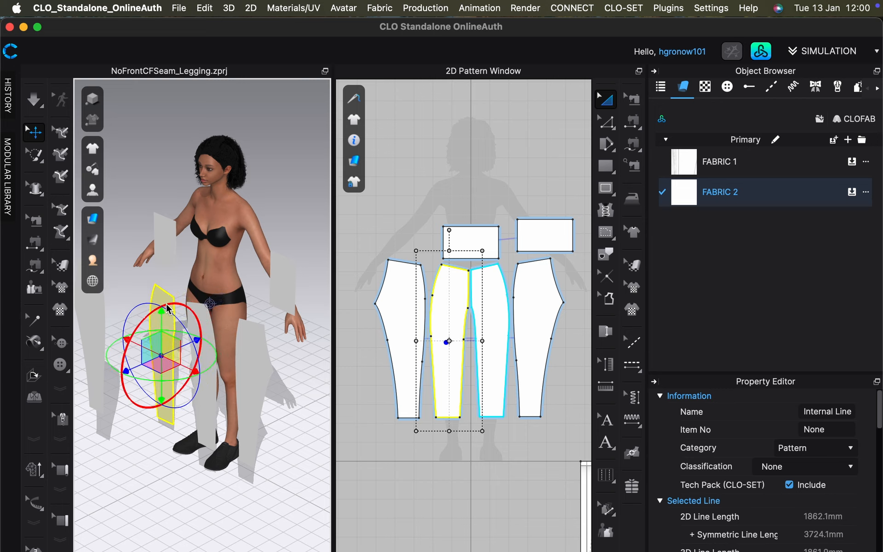
{"action": "left_click_drag", "start_coordinate": [163, 298], "coordinate": [172, 302]}
{"action": "left_click", "coordinate": [174, 352]}
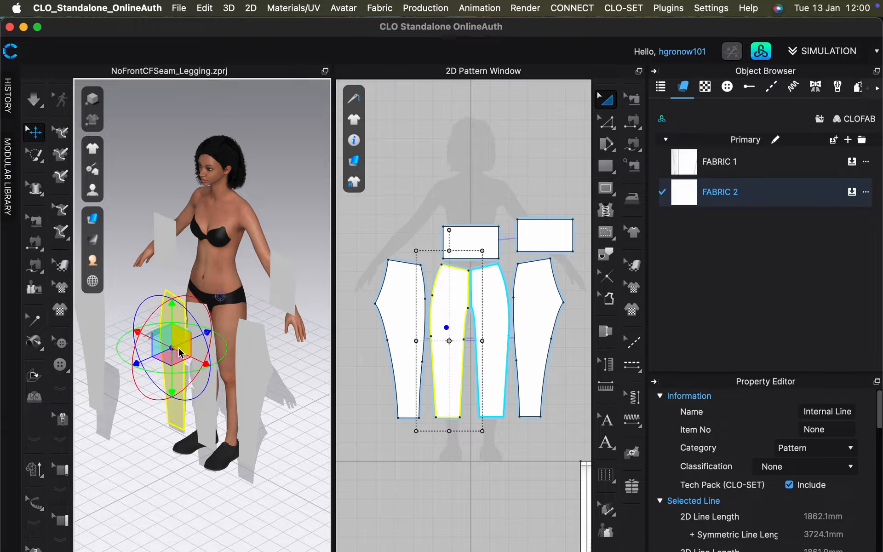
{"action": "left_click_drag", "start_coordinate": [198, 337], "coordinate": [188, 342]}
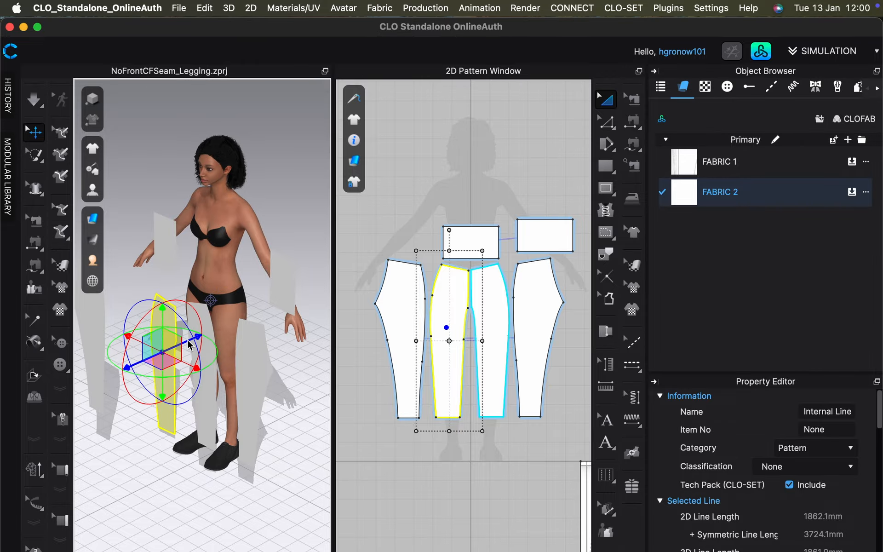
Shift the left front leg piece aside and place the right front leg piece in front of the avatar's right leg at hip height.
{"action": "left_click", "coordinate": [206, 385]}
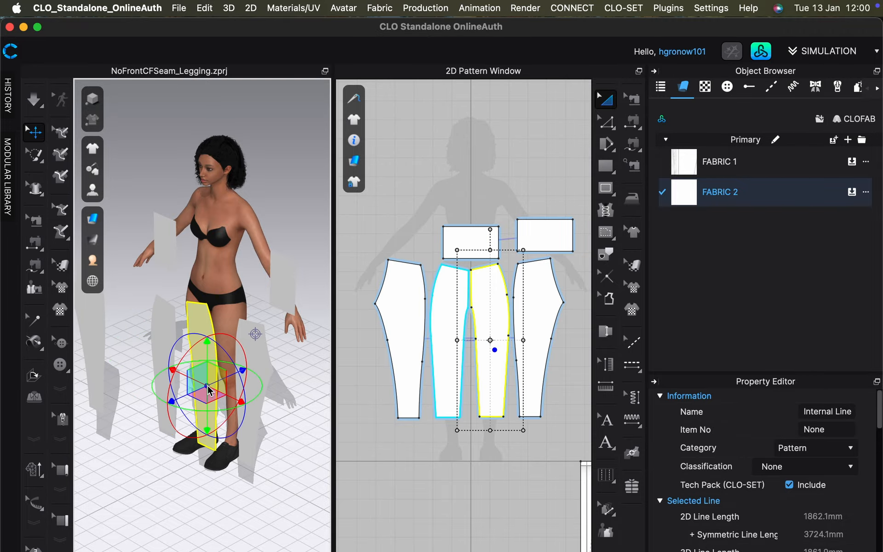
{"action": "left_click_drag", "start_coordinate": [198, 321], "coordinate": [180, 322]}
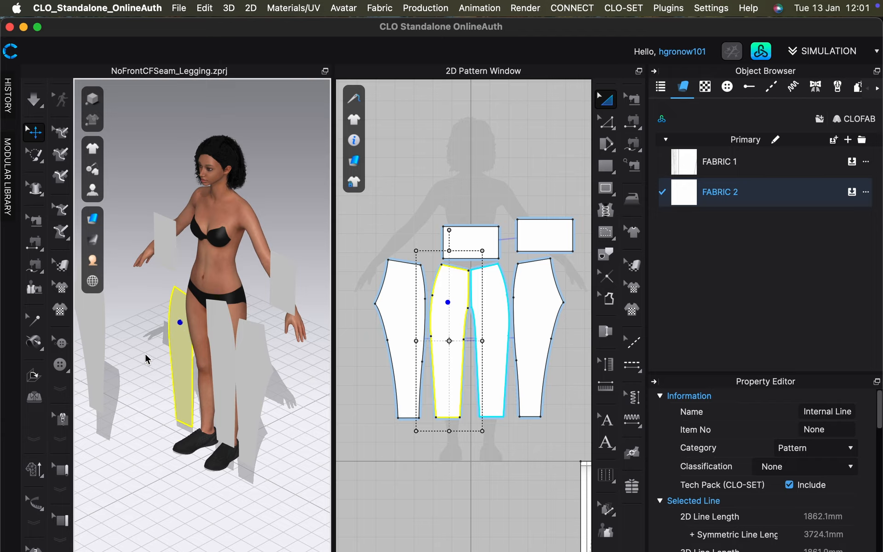
{"action": "right_click_drag", "start_coordinate": [147, 358], "coordinate": [168, 361]}
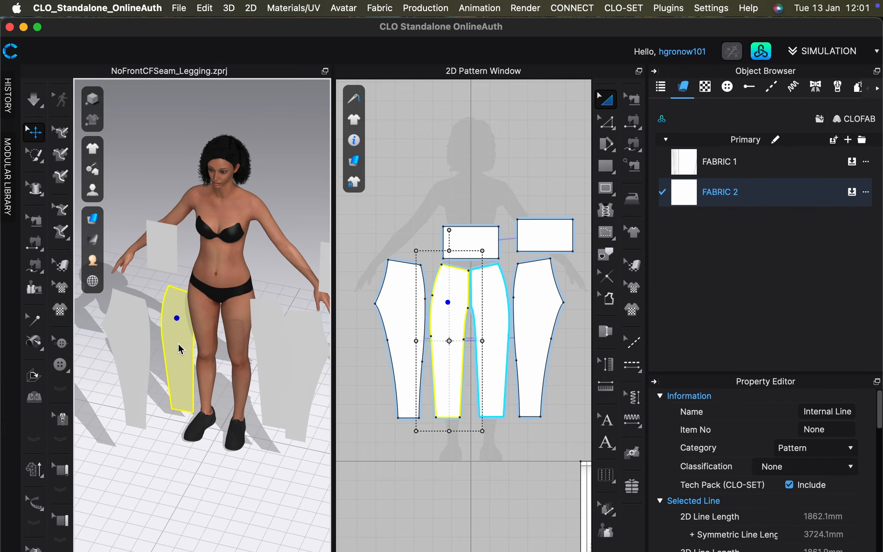
{"action": "left_click", "coordinate": [178, 343]}
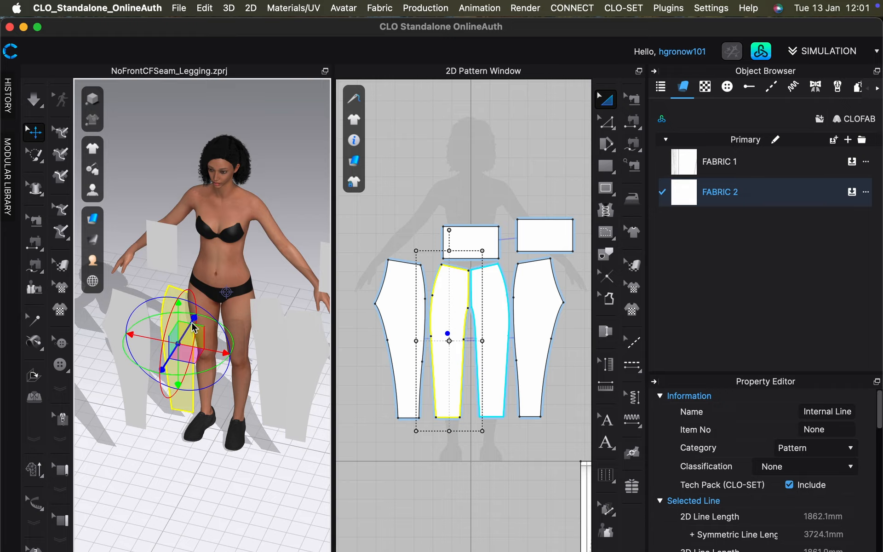
{"action": "left_click_drag", "start_coordinate": [192, 324], "coordinate": [233, 372]}
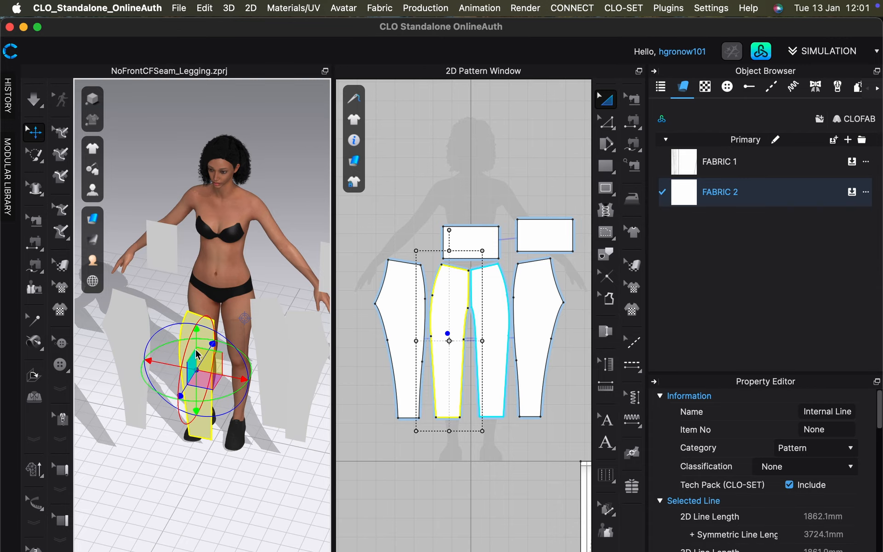
{"action": "left_click_drag", "start_coordinate": [198, 346], "coordinate": [203, 307]}
Place the left front leg piece in front of the avatar's left leg, level with the right front piece.
{"action": "left_click", "coordinate": [272, 327]}
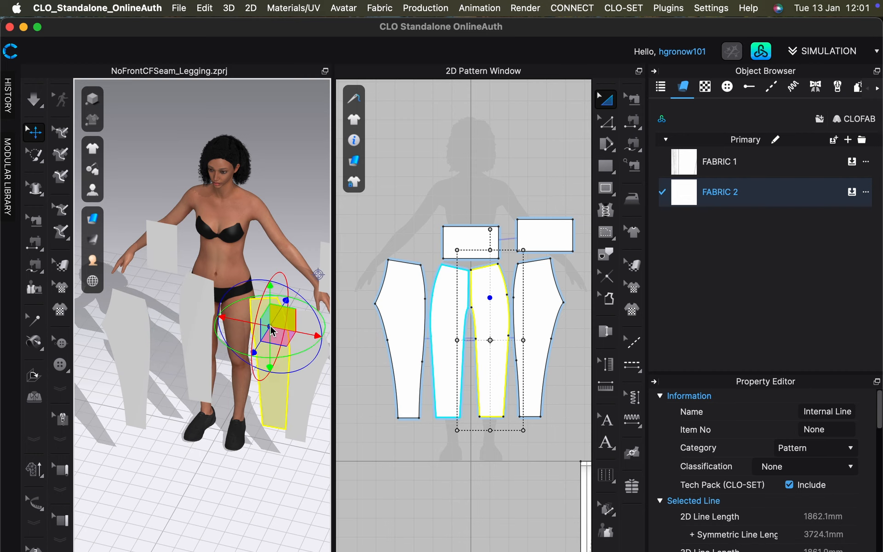
{"action": "left_click_drag", "start_coordinate": [246, 331], "coordinate": [235, 282]}
{"action": "mouse_move", "coordinate": [271, 386]}
{"action": "right_mouse_down"}
{"action": "mouse_move", "coordinate": [216, 394]}
{"action": "mouse_move", "coordinate": [275, 390]}
{"action": "right_mouse_up"}
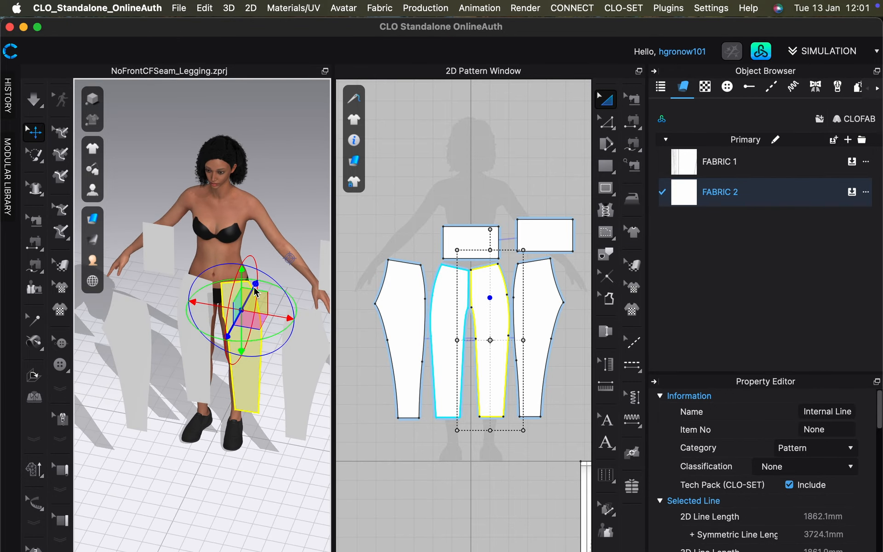
{"action": "left_click_drag", "start_coordinate": [254, 287], "coordinate": [252, 285]}
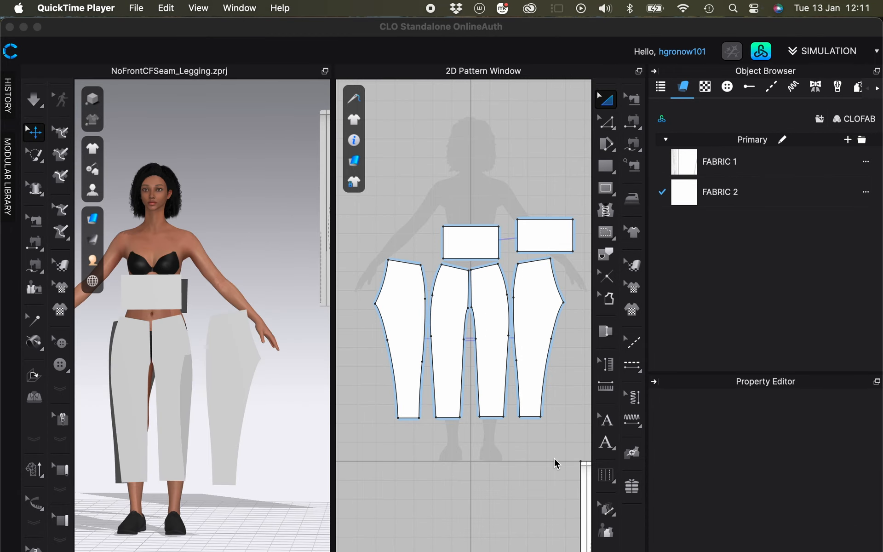
Move the back leg piece on the avatar's left side along its depth axis until it sits behind the body.
{"action": "left_click", "coordinate": [226, 390]}
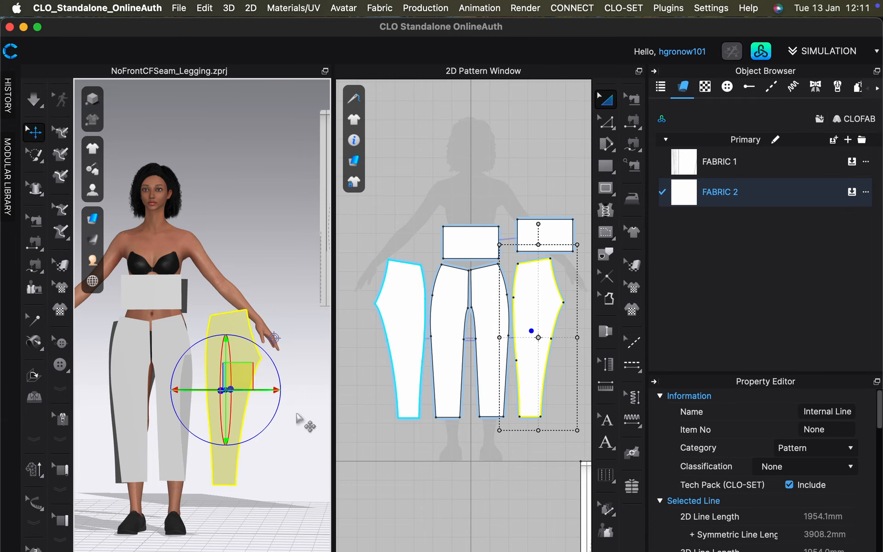
{"action": "right_click_drag", "start_coordinate": [291, 410], "coordinate": [236, 419]}
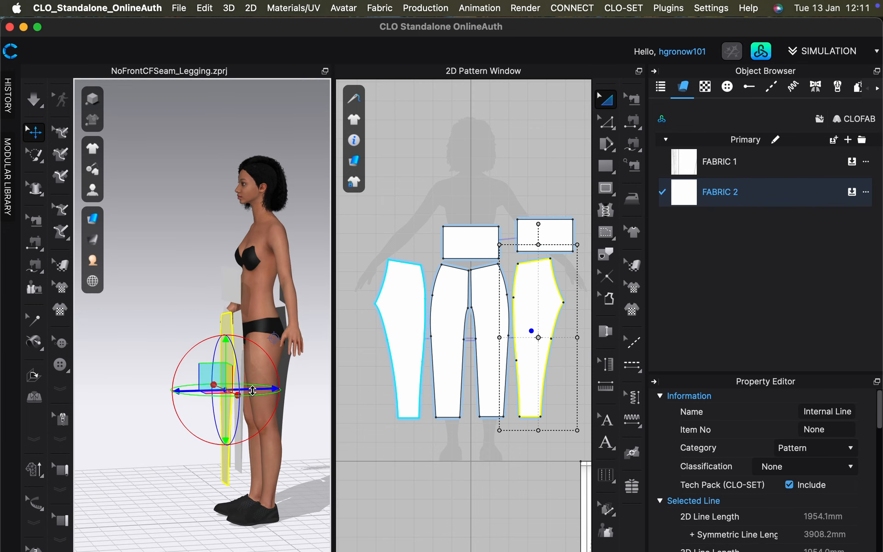
{"action": "left_click_drag", "start_coordinate": [253, 390], "coordinate": [335, 389]}
{"action": "middle_click_drag", "start_coordinate": [289, 495], "coordinate": [218, 488]}
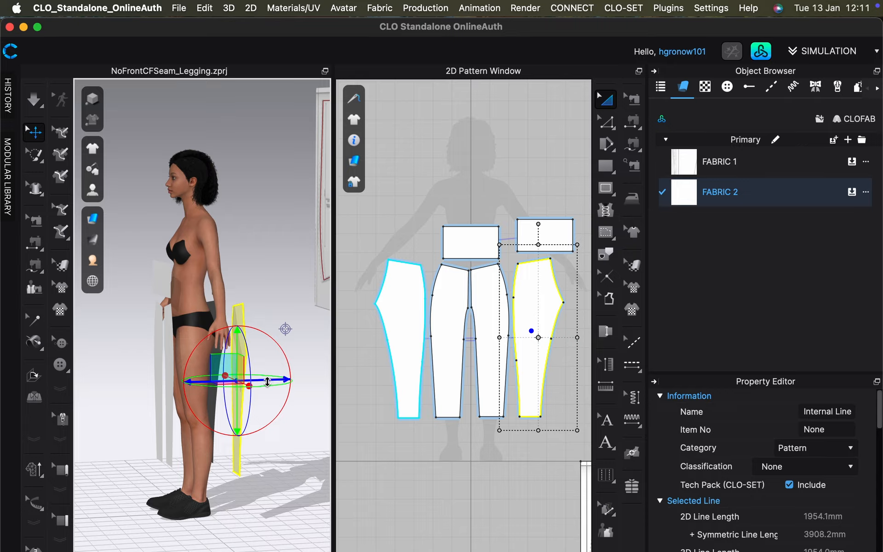
{"action": "left_click_drag", "start_coordinate": [268, 381], "coordinate": [278, 381]}
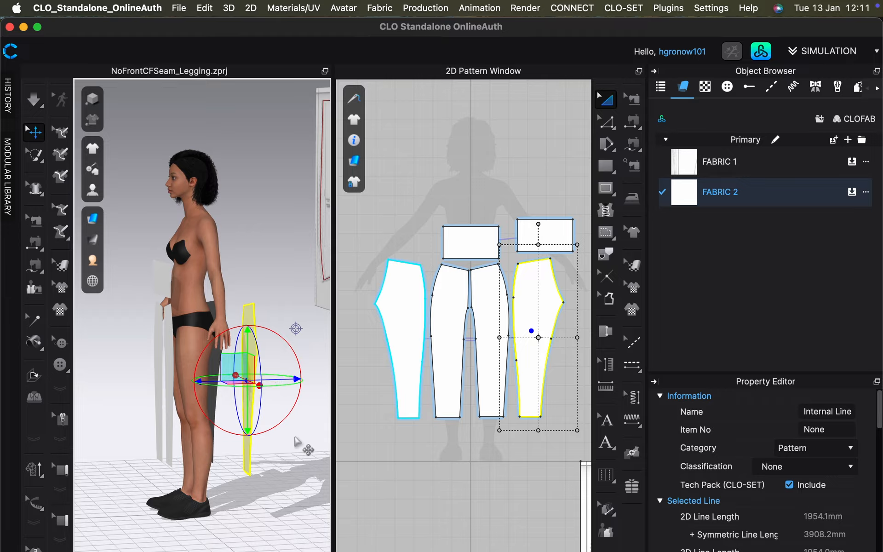
Flip the left back leg piece horizontally so its crotch curve faces the avatar's center back.
{"action": "right_click_drag", "start_coordinate": [290, 434], "coordinate": [223, 439]}
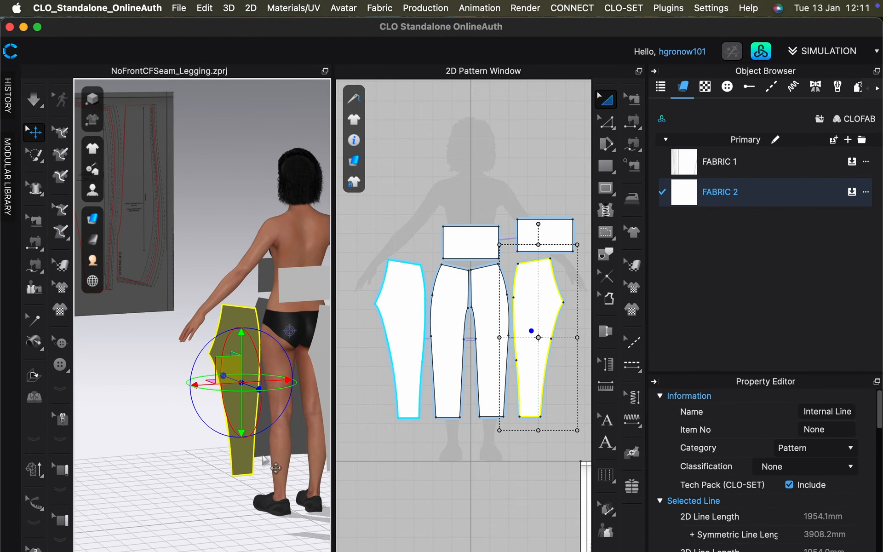
{"action": "right_click_drag", "start_coordinate": [277, 467], "coordinate": [216, 460]}
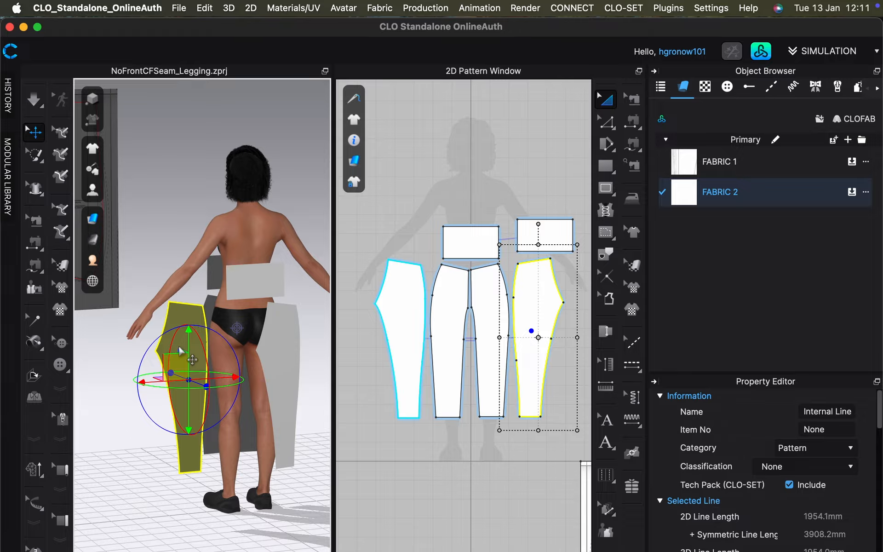
{"action": "mouse_move", "coordinate": [159, 388]}
{"action": "left_mouse_down"}
{"action": "mouse_move", "coordinate": [238, 400]}
{"action": "mouse_move", "coordinate": [277, 386]}
{"action": "mouse_move", "coordinate": [154, 389]}
{"action": "left_mouse_up"}
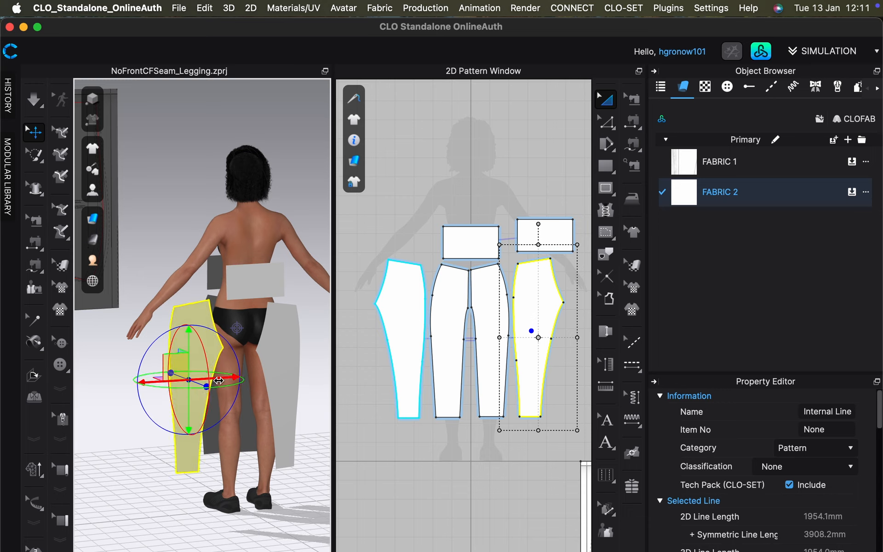
Position the left back leg piece behind the avatar's left leg, lowering it slightly and bringing it closer to the body.
{"action": "left_click_drag", "start_coordinate": [219, 380], "coordinate": [249, 381]}
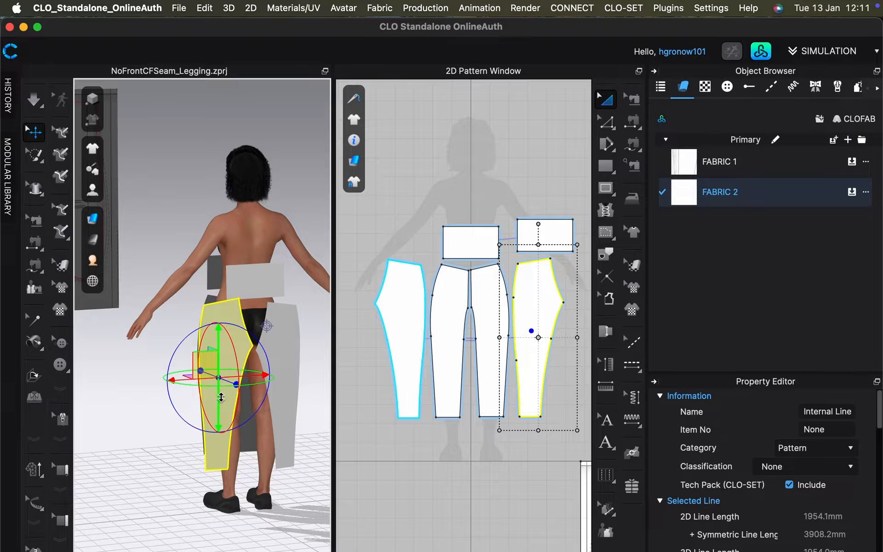
{"action": "left_click_drag", "start_coordinate": [217, 396], "coordinate": [217, 402]}
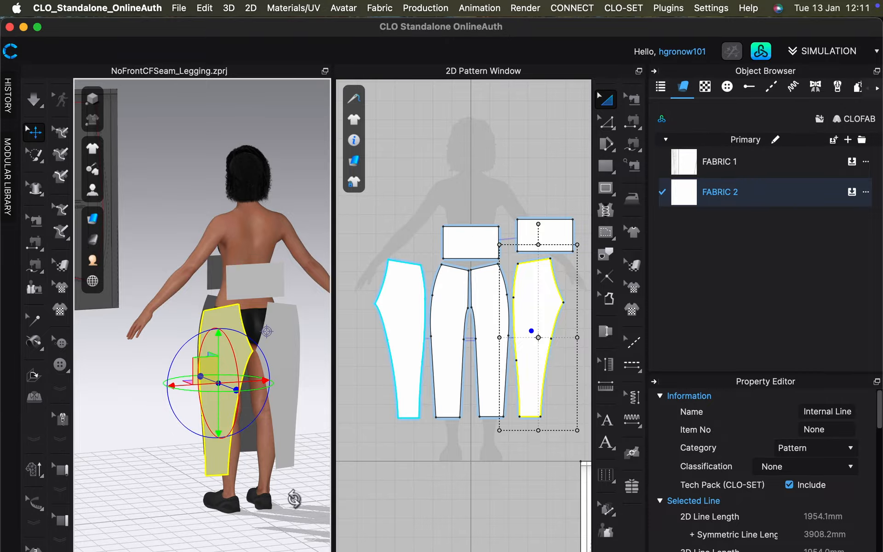
{"action": "right_click_drag", "start_coordinate": [291, 498], "coordinate": [315, 391]}
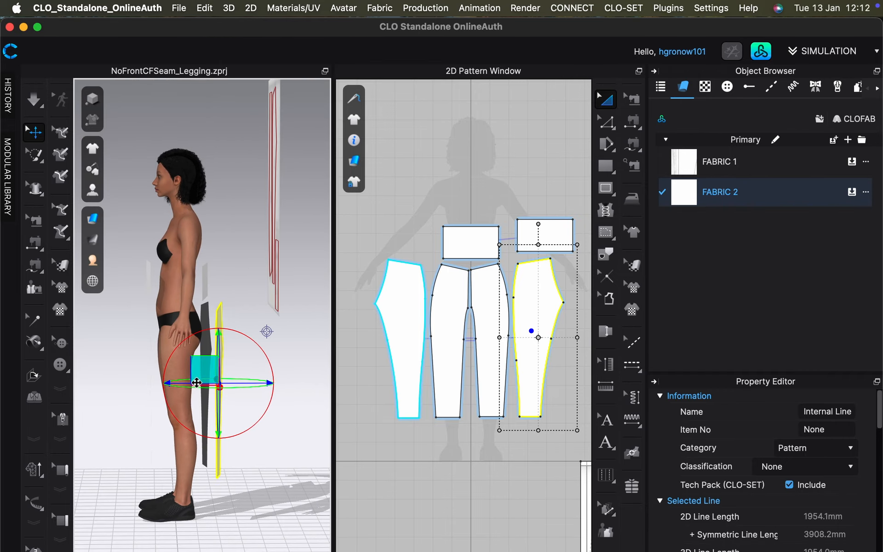
{"action": "left_click_drag", "start_coordinate": [184, 384], "coordinate": [167, 384]}
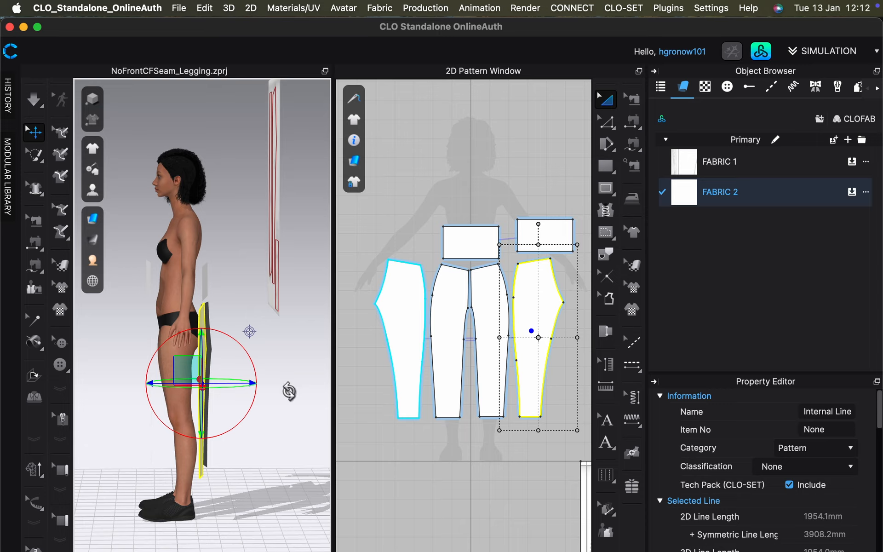
Bring the two back leg pieces together so their crotch points nearly meet at the avatar's center back.
{"action": "right_click_drag", "start_coordinate": [288, 388], "coordinate": [213, 400]}
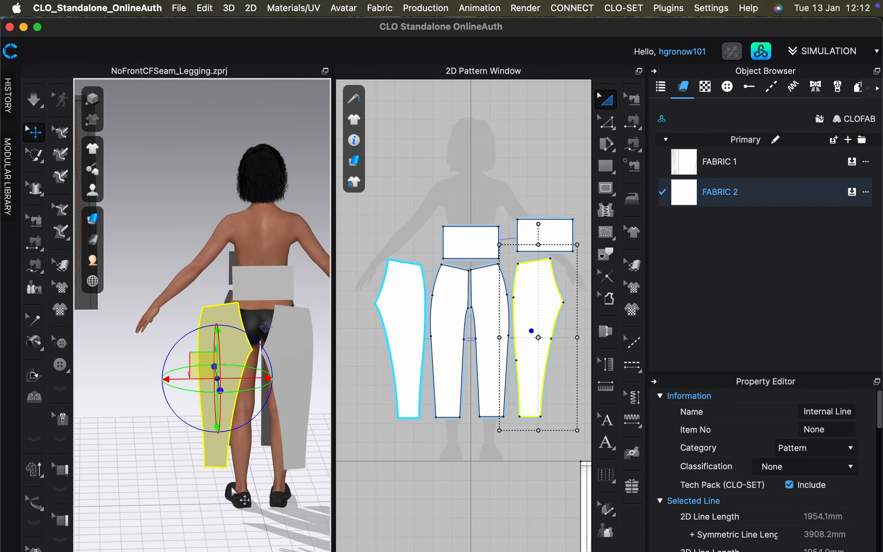
{"action": "middle_click_drag", "start_coordinate": [251, 510], "coordinate": [202, 502]}
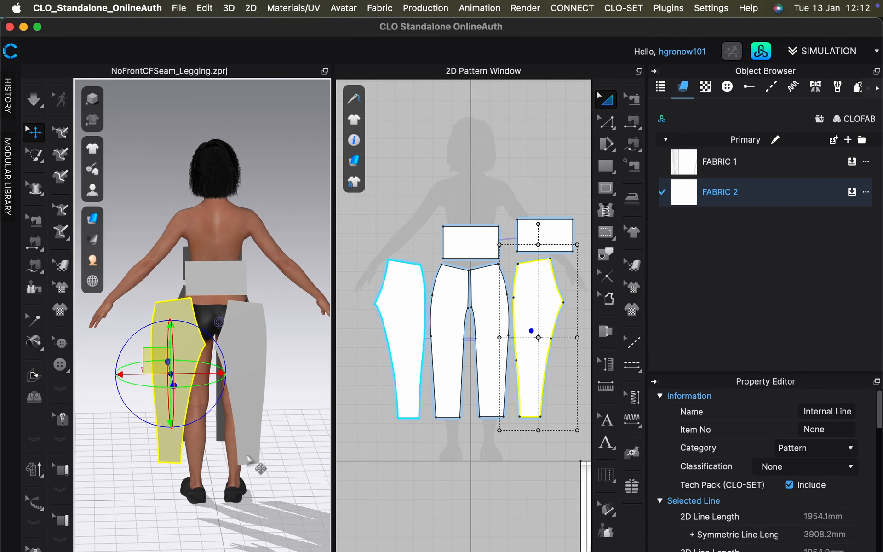
{"action": "left_click", "coordinate": [244, 355]}
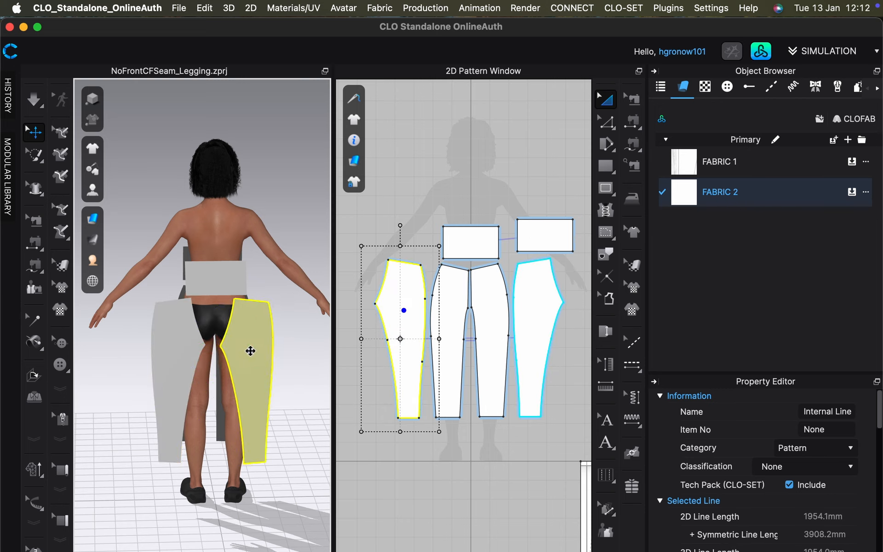
{"action": "left_click", "coordinate": [180, 351]}
{"action": "left_click_drag", "start_coordinate": [180, 352], "coordinate": [189, 352]}
{"action": "left_click", "coordinate": [253, 347]}
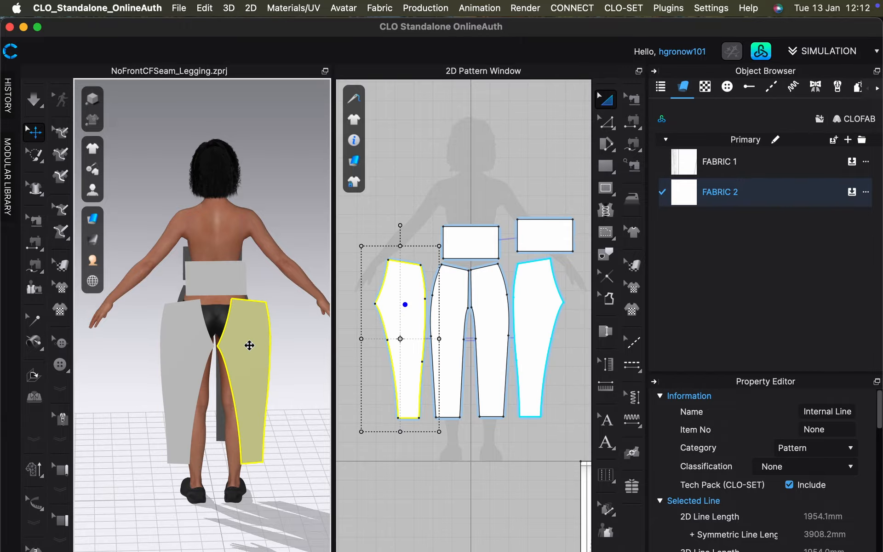
Nudge the back waistband piece slightly so it sits centered just above the two back leg pieces on the avatar.
{"action": "left_click", "coordinate": [229, 285]}
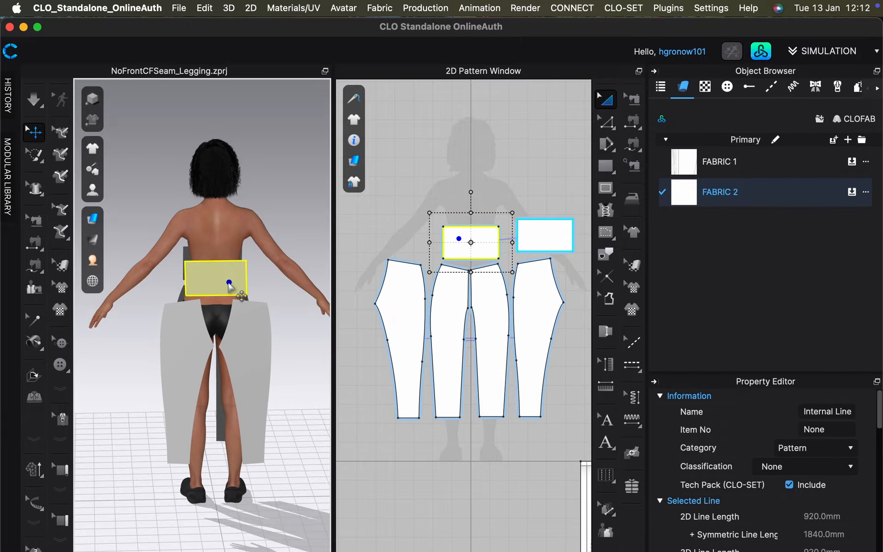
{"action": "left_click_drag", "start_coordinate": [231, 282], "coordinate": [227, 283]}
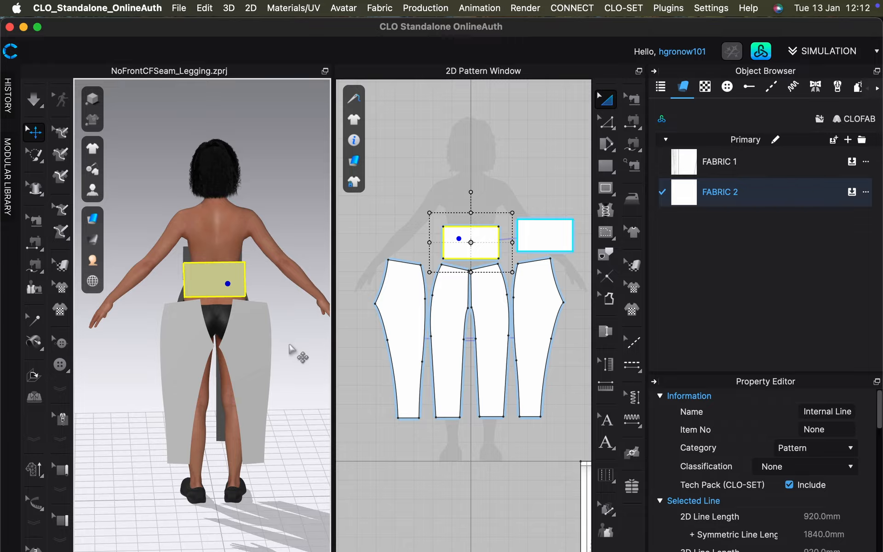
{"action": "left_click", "coordinate": [289, 345]}
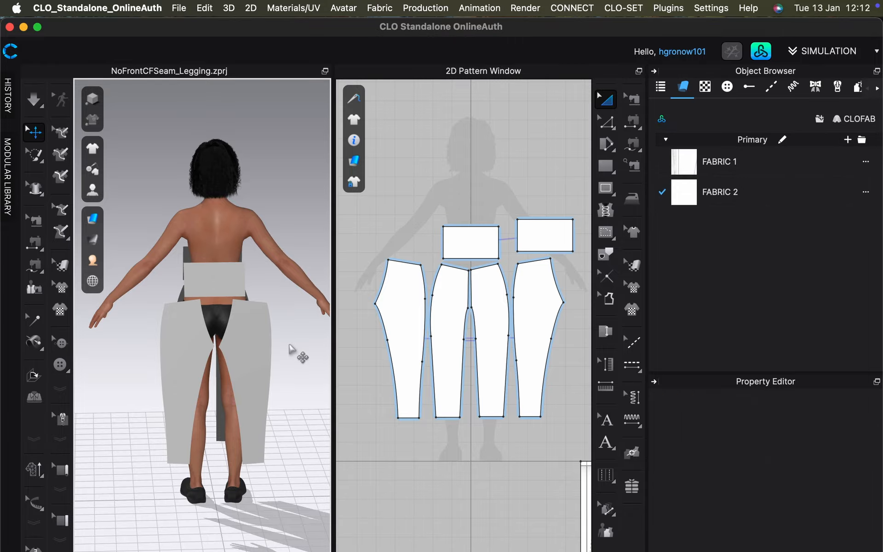
{"action": "right_click_drag", "start_coordinate": [288, 343], "coordinate": [311, 345]}
{"action": "right_click_drag", "start_coordinate": [238, 508], "coordinate": [292, 502]}
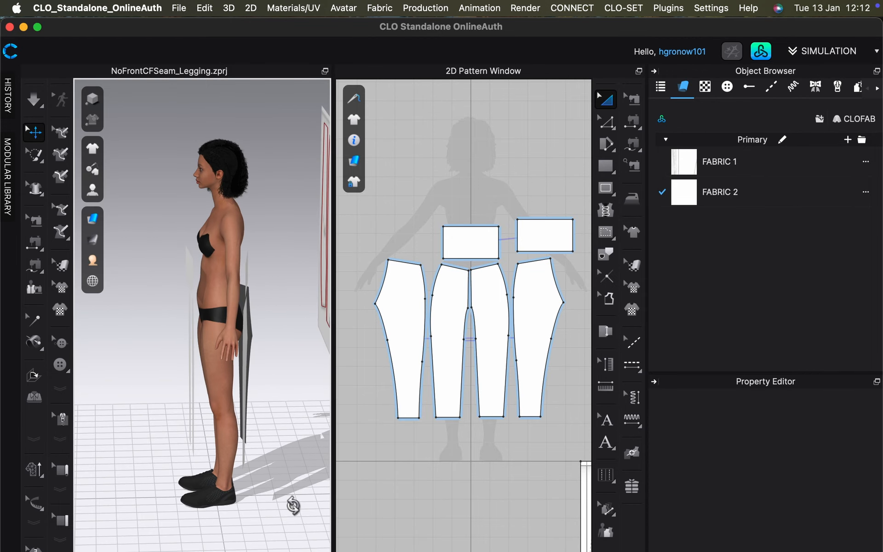
{"action": "right_click_drag", "start_coordinate": [226, 516], "coordinate": [220, 497]}
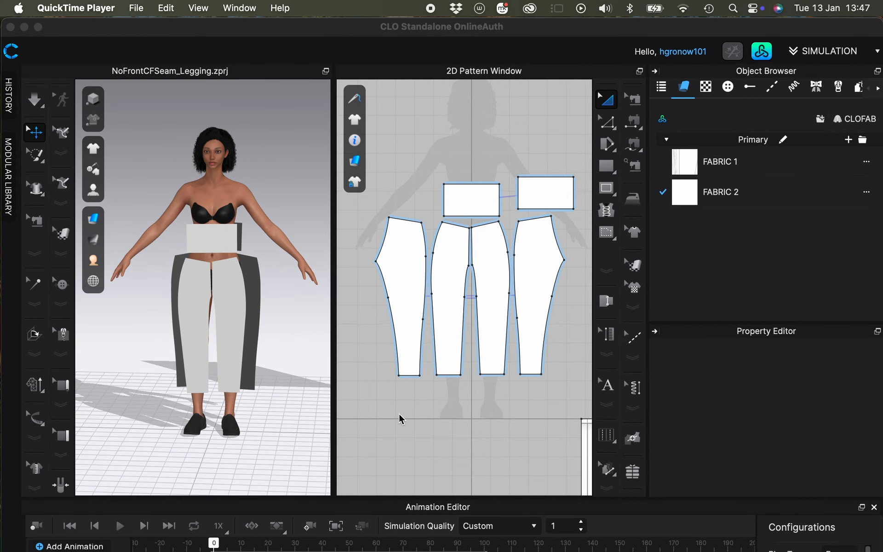
Merge the two front leg pieces into one along their center front line above the crotch.
{"action": "left_click", "coordinate": [526, 408]}
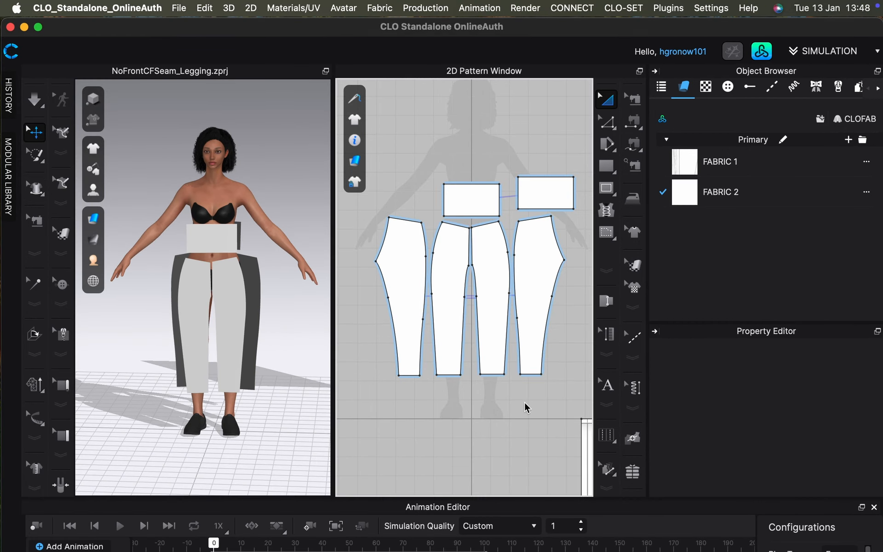
{"action": "left_click", "coordinate": [613, 132]}
{"action": "left_click", "coordinate": [617, 131]}
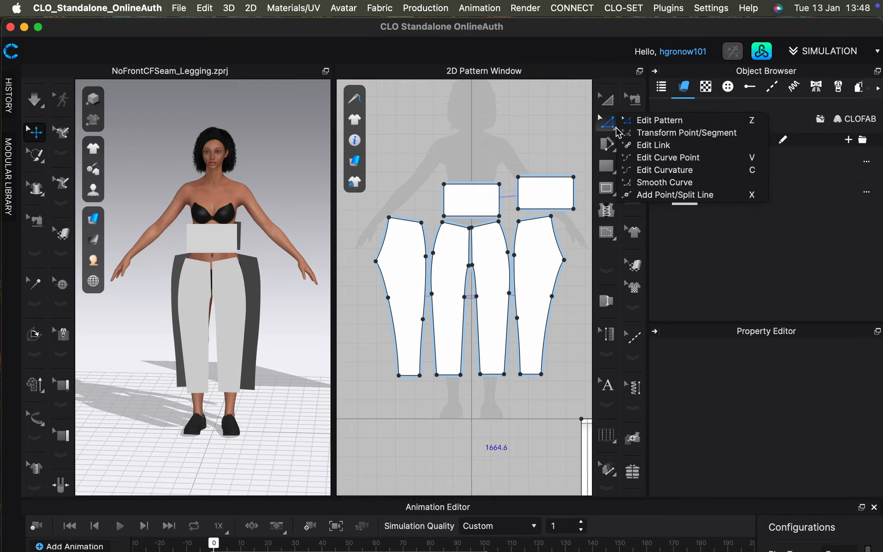
{"action": "left_click", "coordinate": [703, 123]}
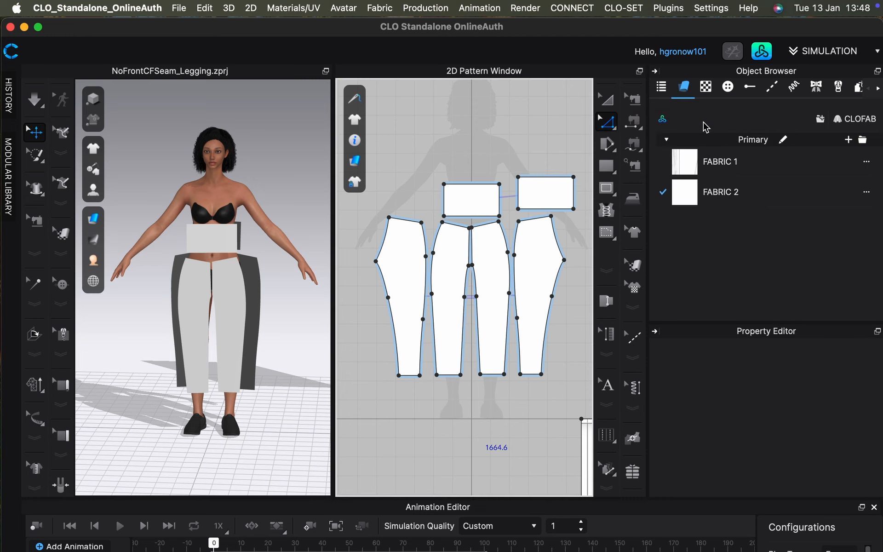
{"action": "left_click", "coordinate": [469, 249]}
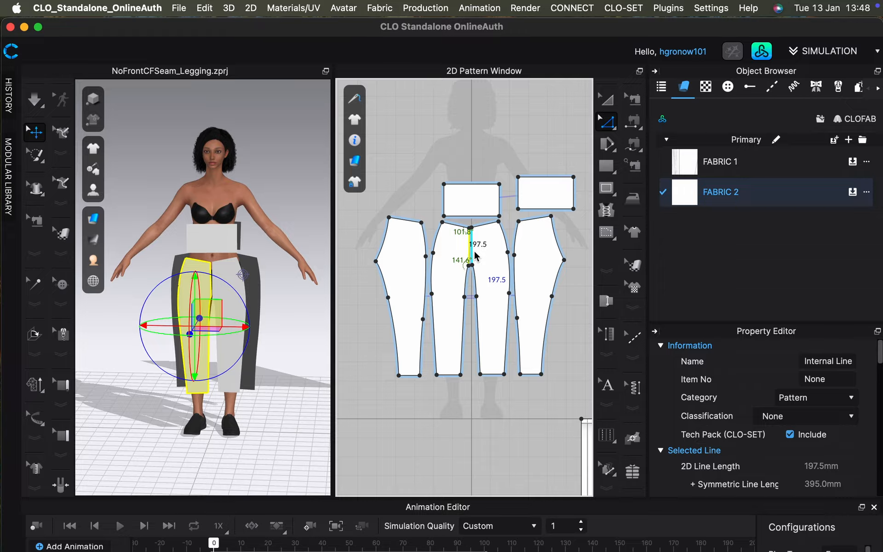
{"action": "right_click", "coordinate": [474, 255]}
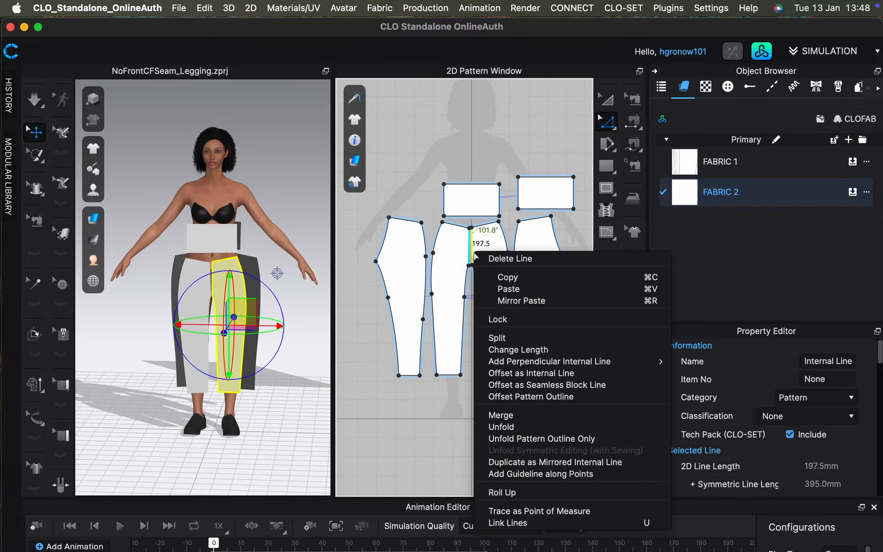
{"action": "left_click", "coordinate": [499, 416]}
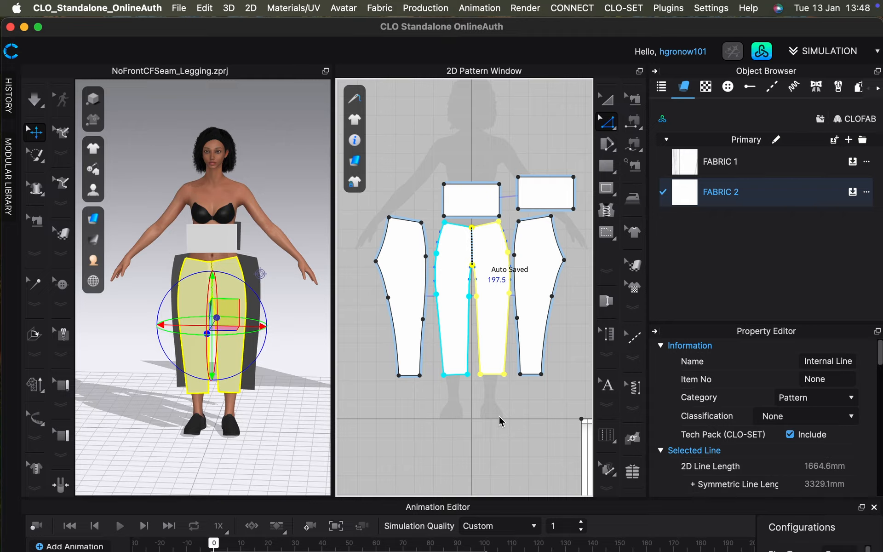
{"action": "left_click", "coordinate": [500, 416]}
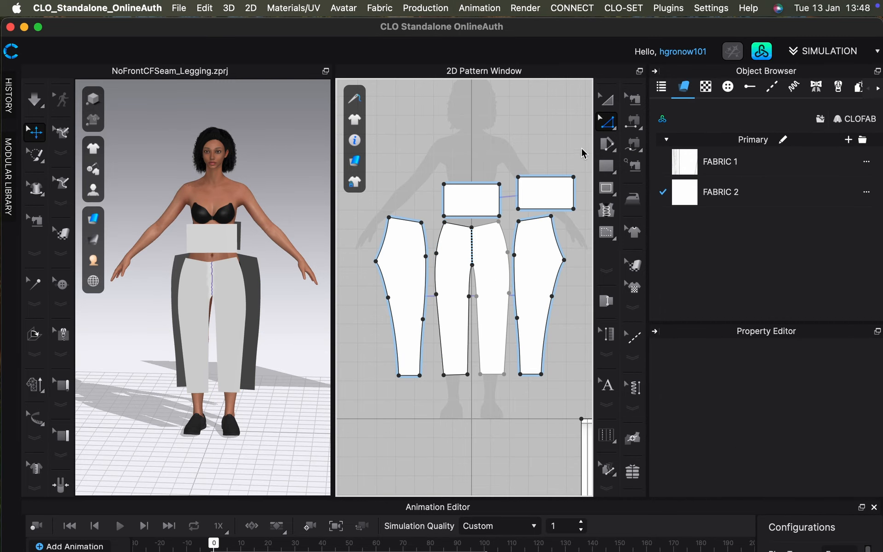
Sew the front and back waistband pieces together at both side edges with Segment Sewing.
{"action": "left_click", "coordinate": [641, 132]}
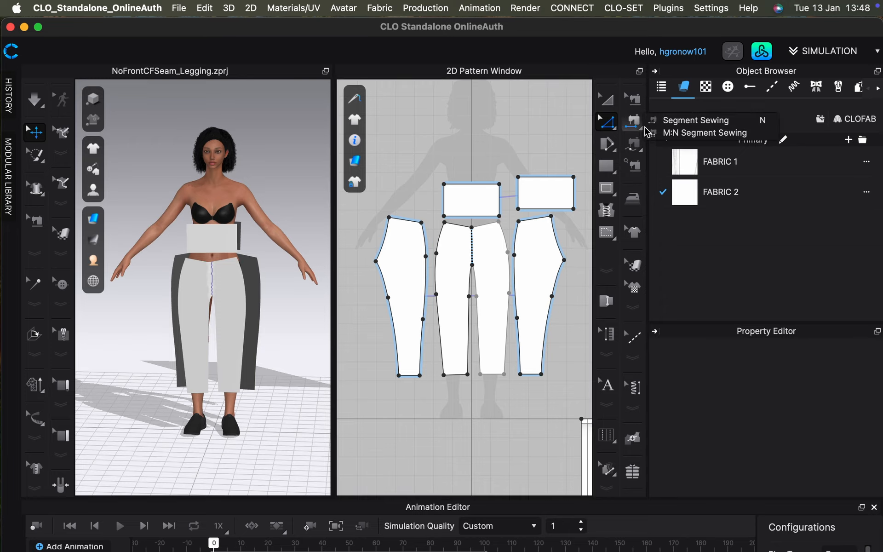
{"action": "left_click", "coordinate": [676, 122]}
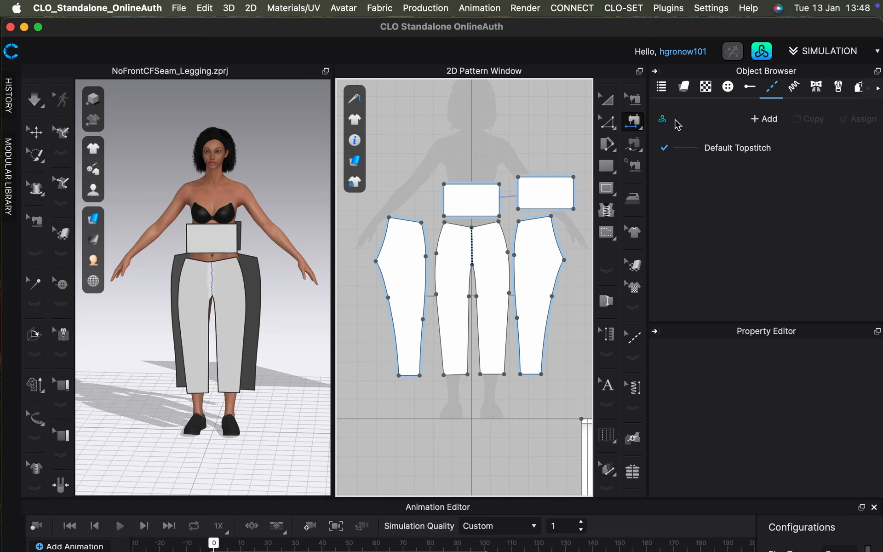
{"action": "left_click", "coordinate": [518, 189]}
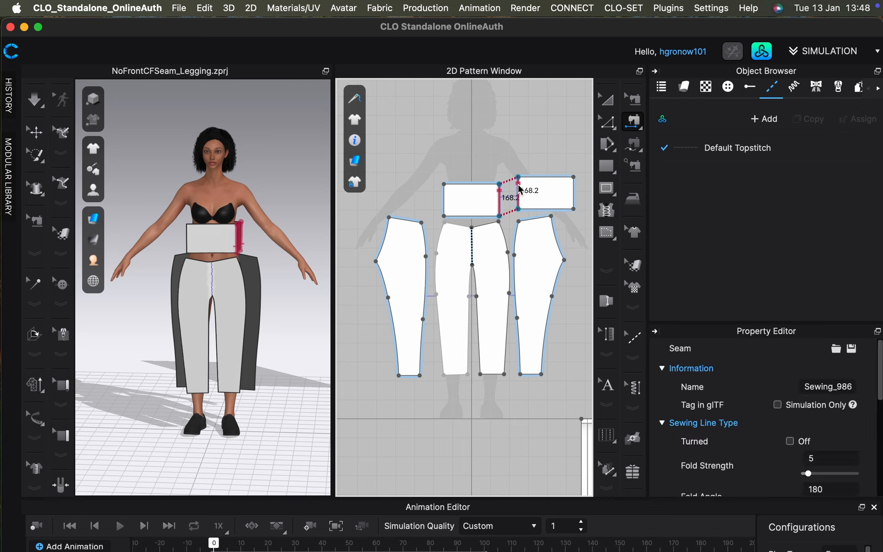
{"action": "left_click", "coordinate": [575, 186]}
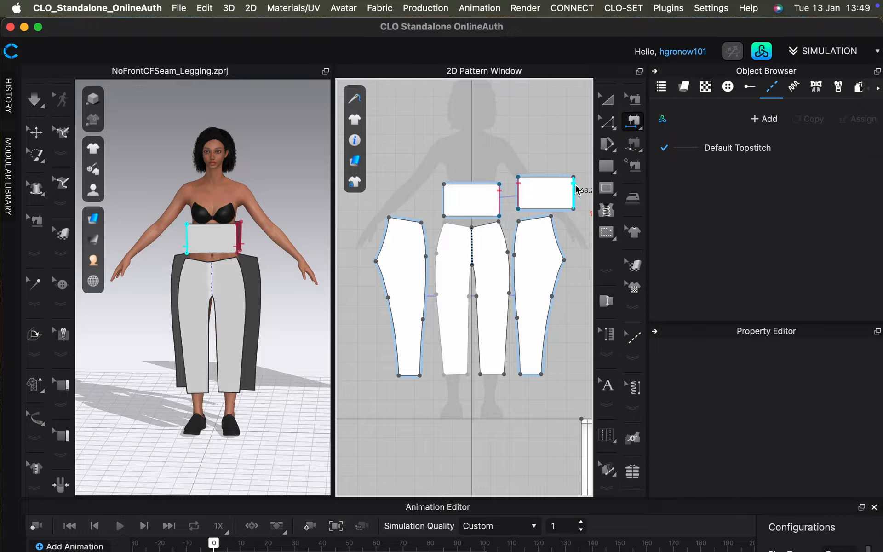
{"action": "left_click", "coordinate": [444, 194]}
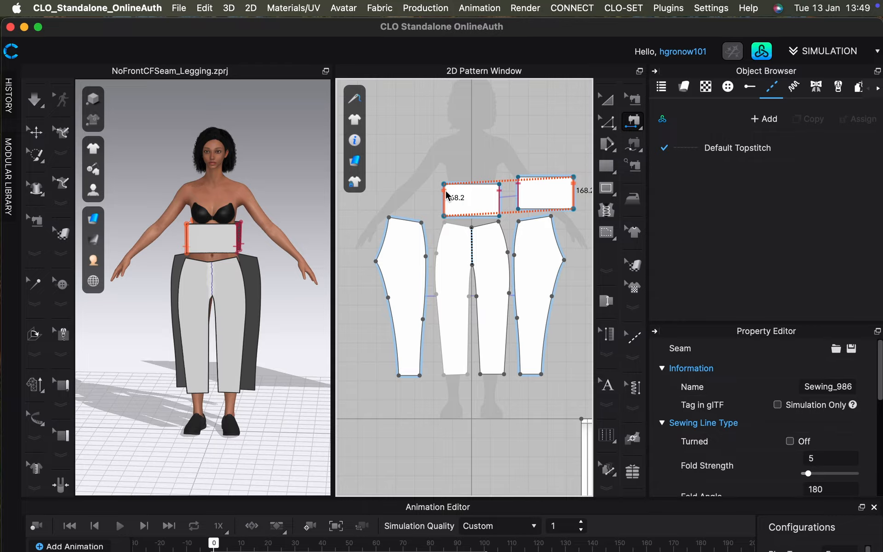
Sew the center back crotch curves of the two back leg pieces to each other.
{"action": "left_click", "coordinate": [387, 232]}
{"action": "left_click", "coordinate": [388, 232]}
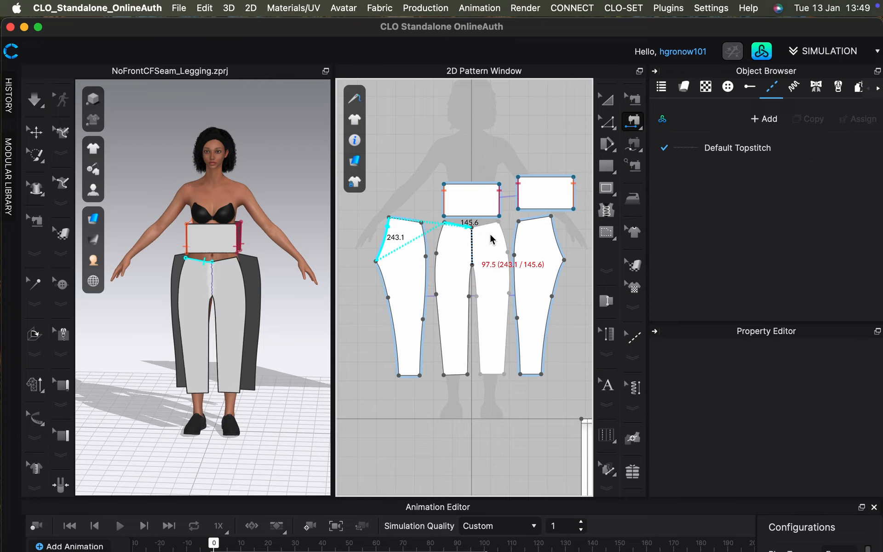
{"action": "left_click", "coordinate": [553, 231]}
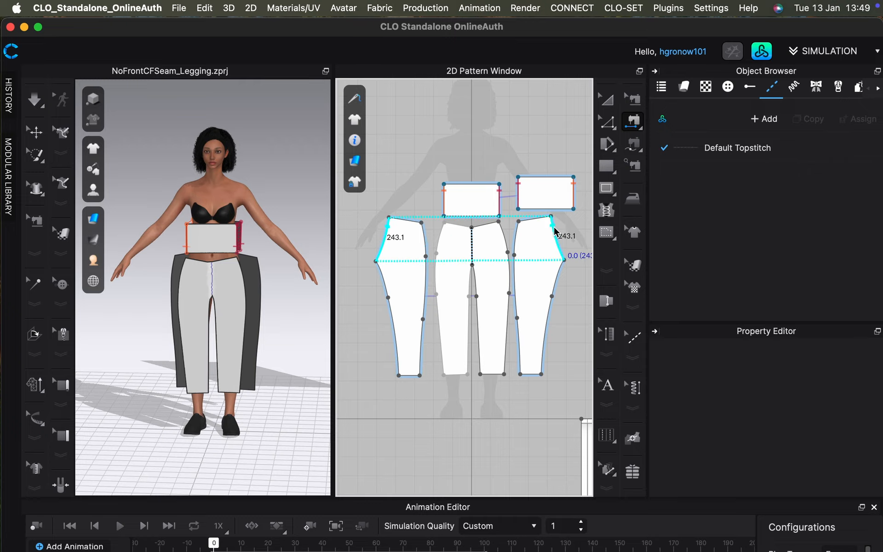
{"action": "left_click", "coordinate": [554, 231]}
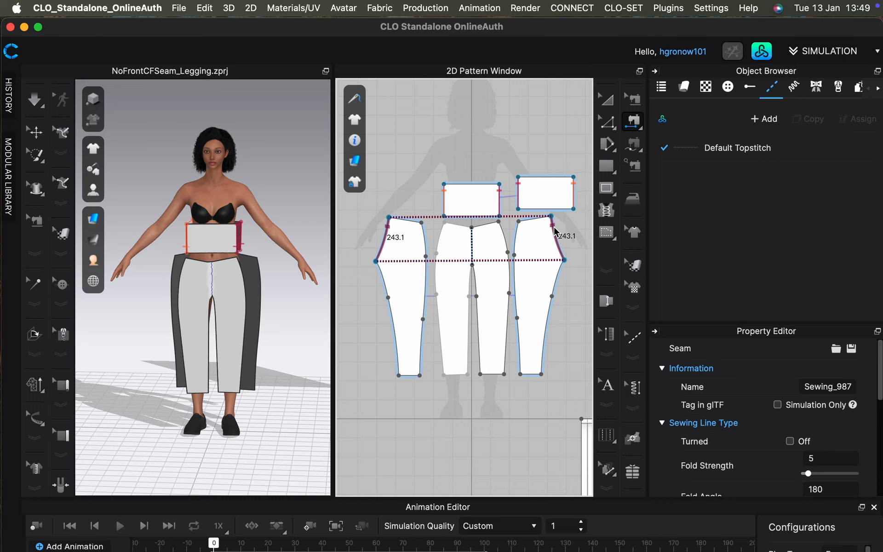
Sew the outer side seam on the avatar's right with M:N Segment Sewing, joining three back leg segments to three front leg segments.
{"action": "left_click", "coordinate": [642, 132]}
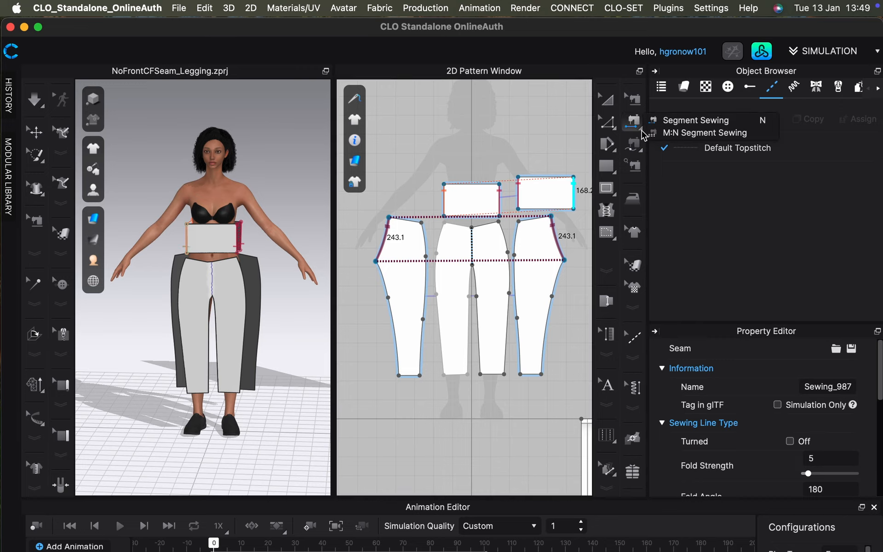
{"action": "left_click", "coordinate": [676, 134]}
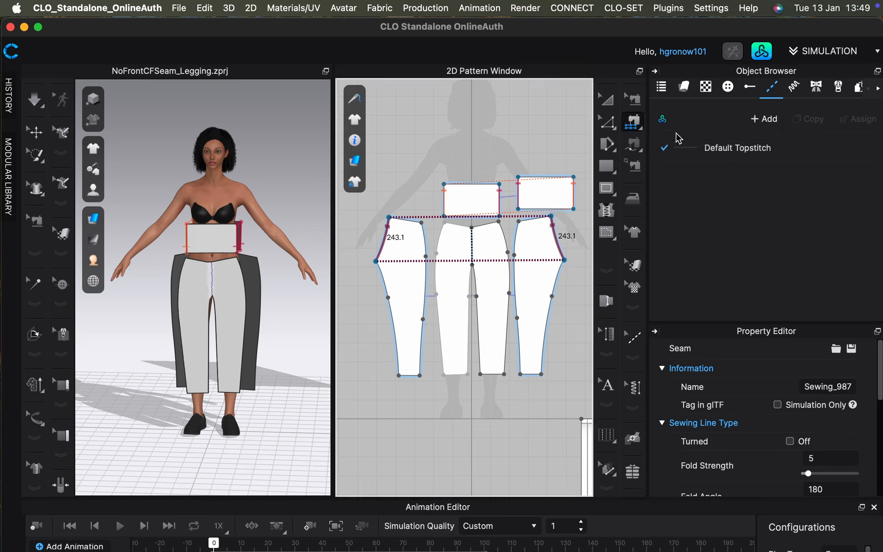
{"action": "left_click", "coordinate": [426, 236]}
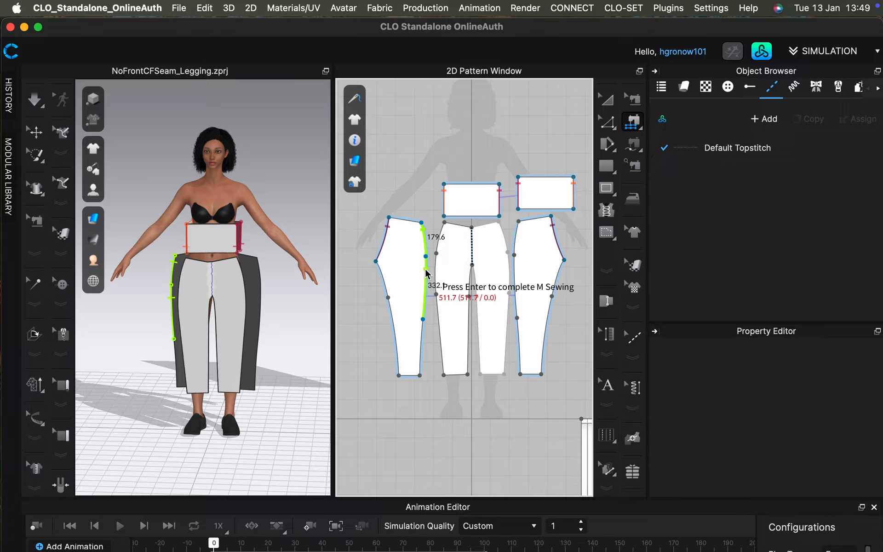
{"action": "left_click", "coordinate": [425, 272]}
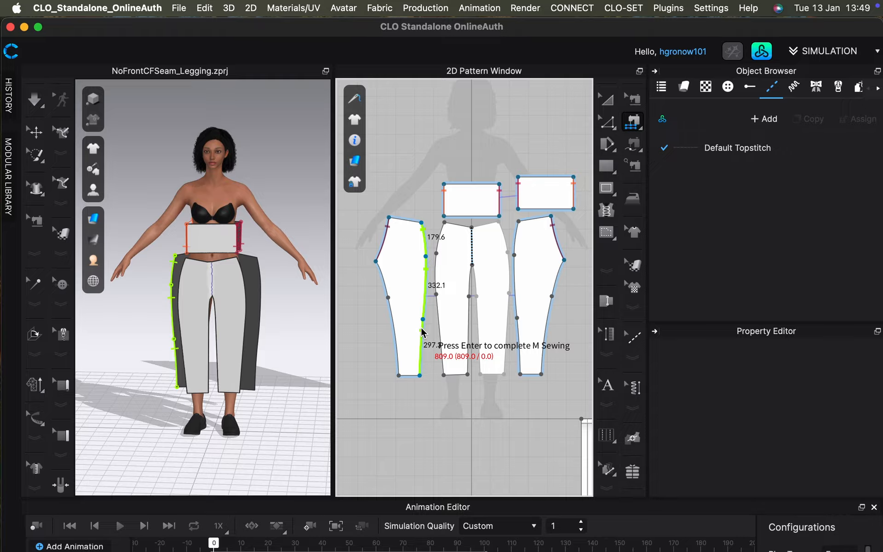
{"action": "left_click", "coordinate": [421, 331]}
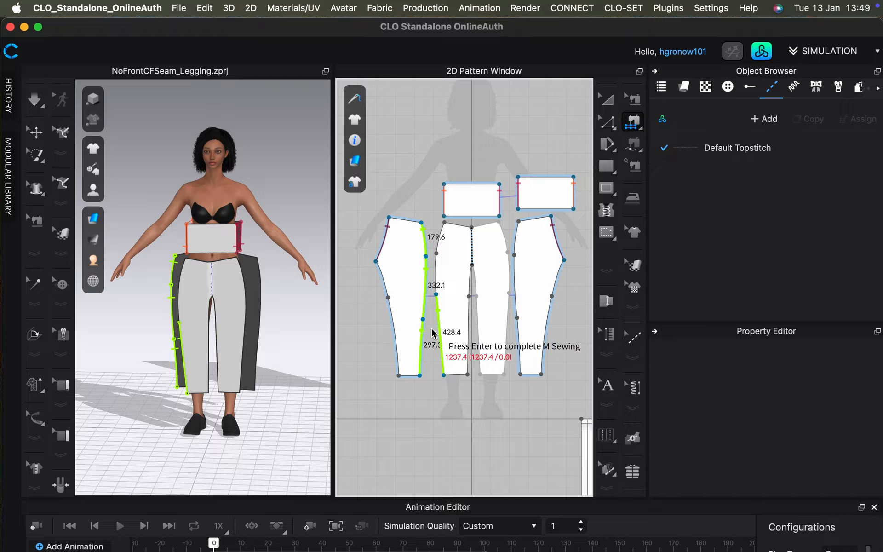
{"action": "key", "text": "Return"}
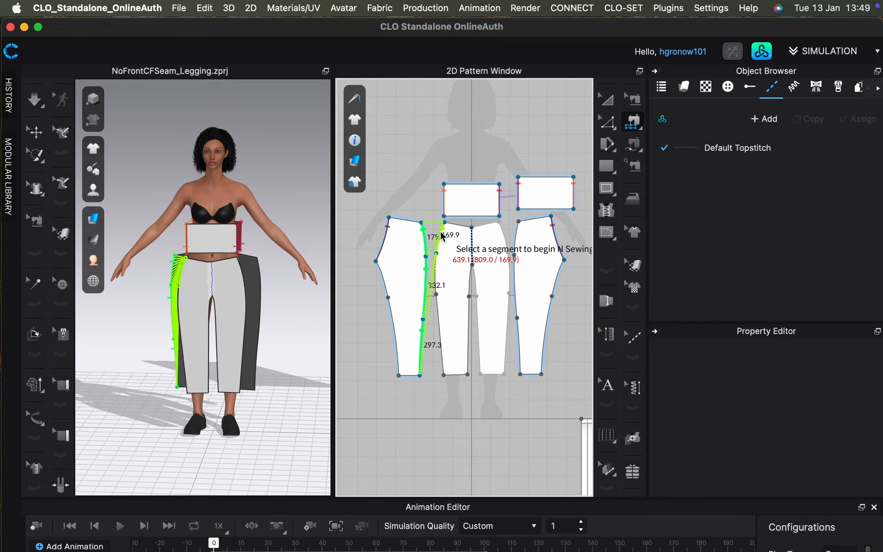
{"action": "left_click", "coordinate": [444, 232]}
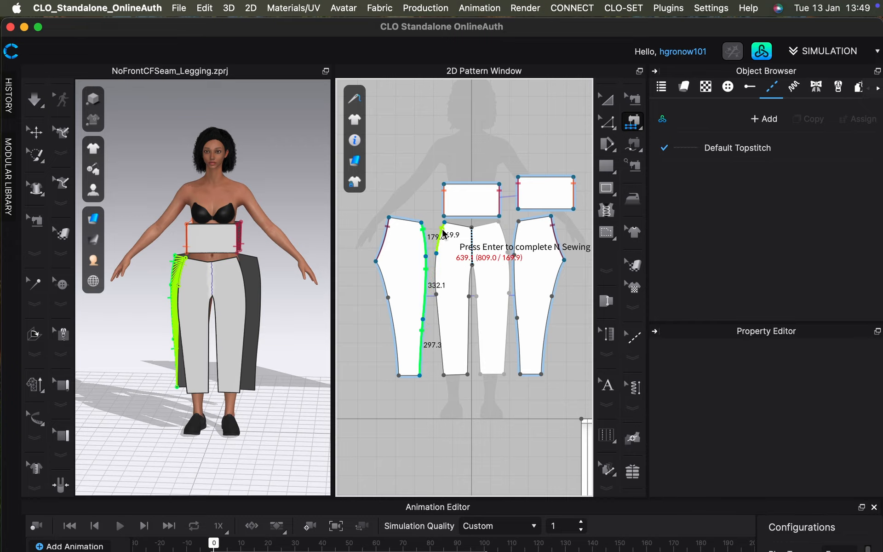
{"action": "left_click", "coordinate": [438, 272]}
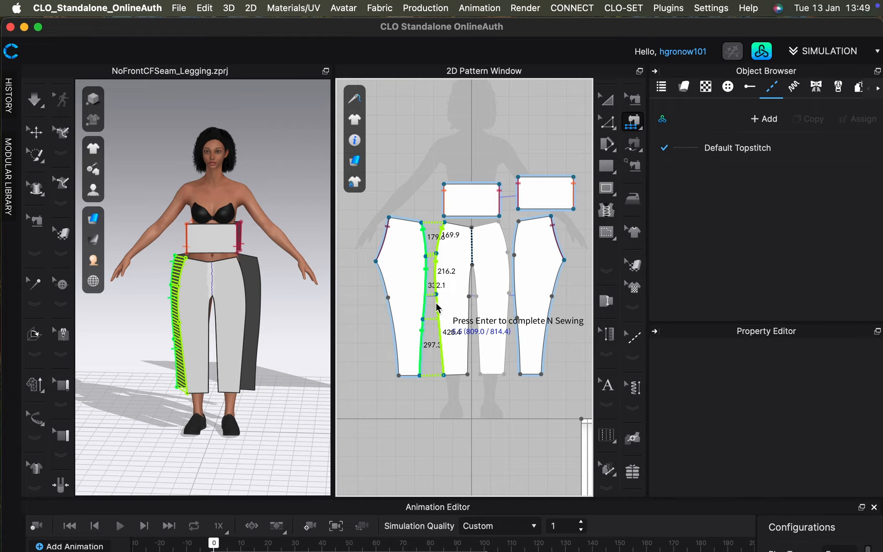
{"action": "left_click", "coordinate": [438, 312]}
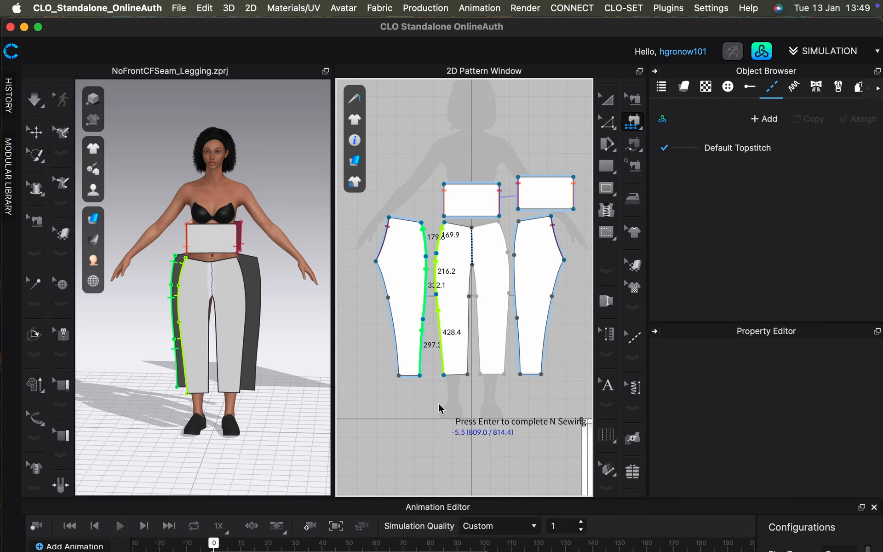
{"action": "key", "text": "Return"}
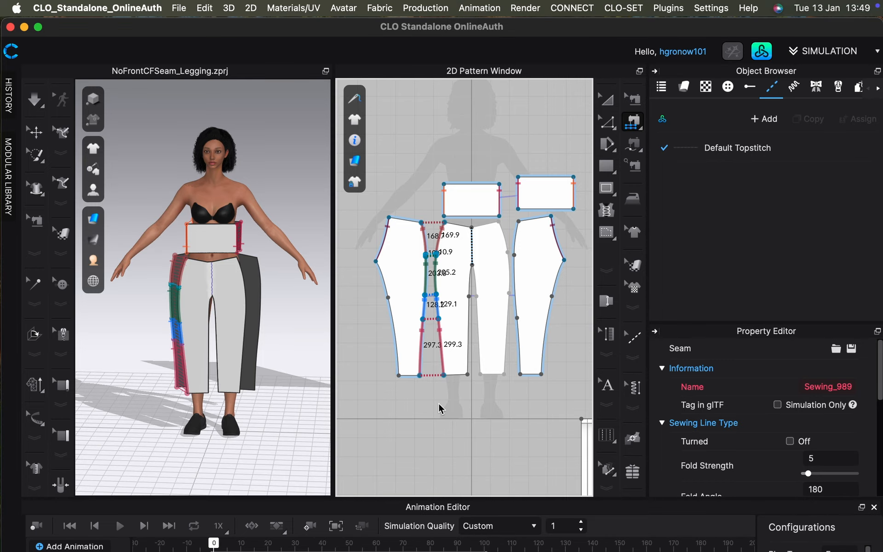
Sew the outer side seam on the avatar's left with M:N Segment Sewing, joining three front leg segments to three back leg segments.
{"action": "left_click", "coordinate": [500, 227]}
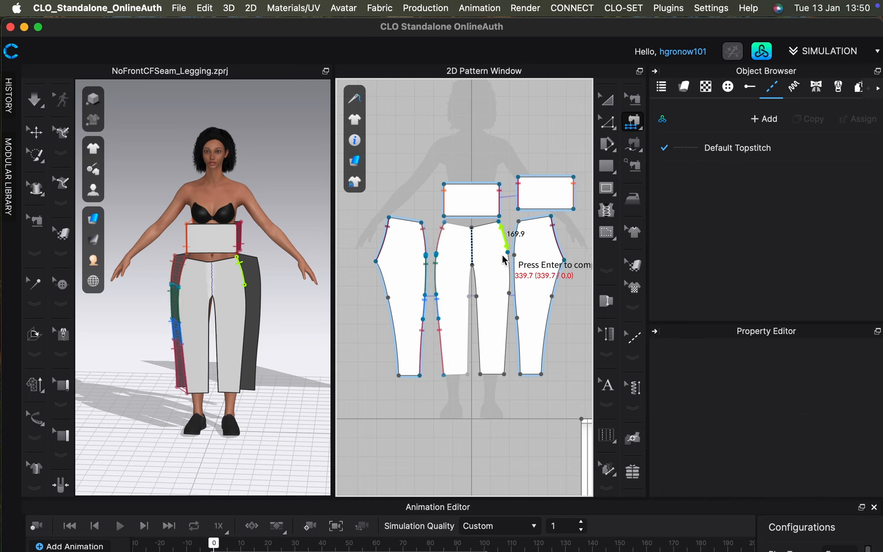
{"action": "left_click", "coordinate": [515, 295]}
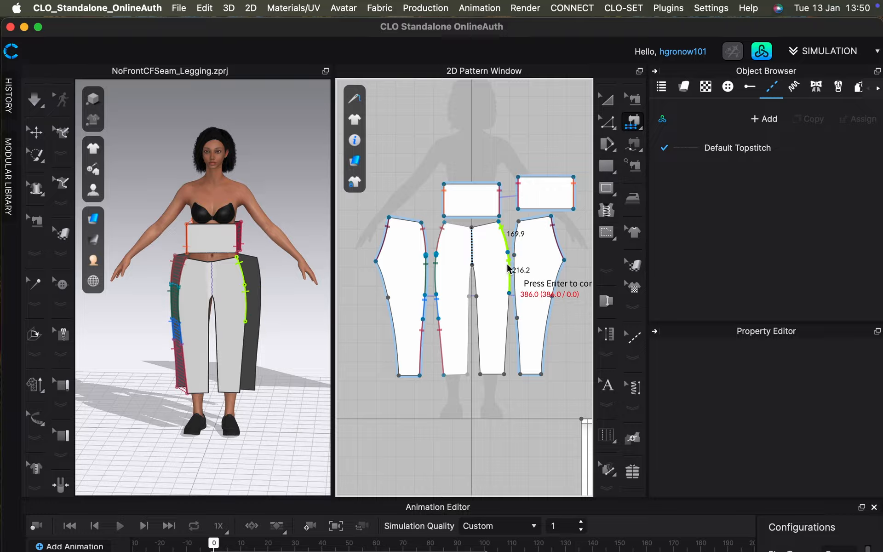
{"action": "left_click", "coordinate": [505, 286]}
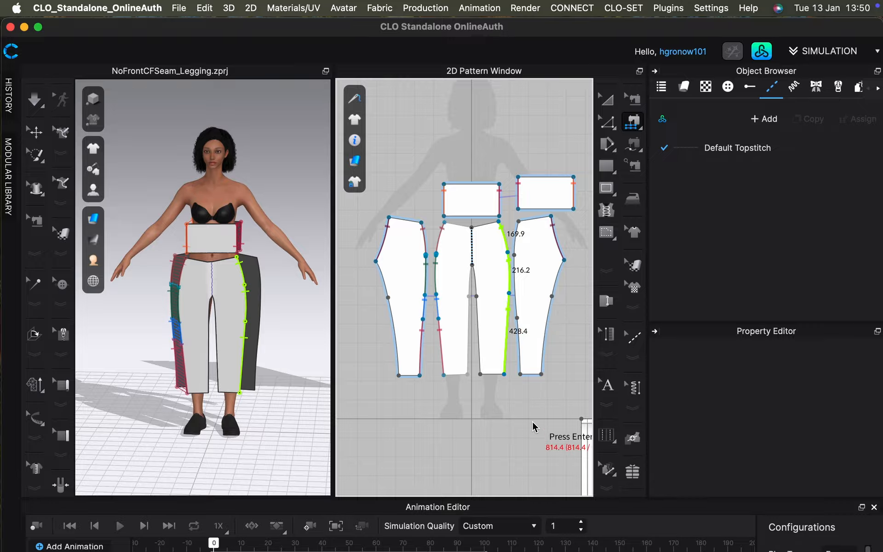
{"action": "key", "text": "Return"}
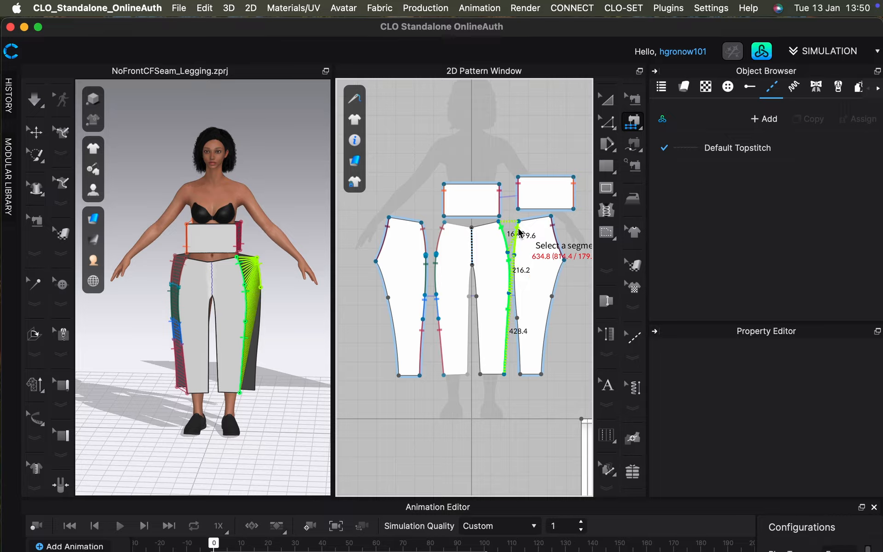
{"action": "left_click", "coordinate": [518, 231]}
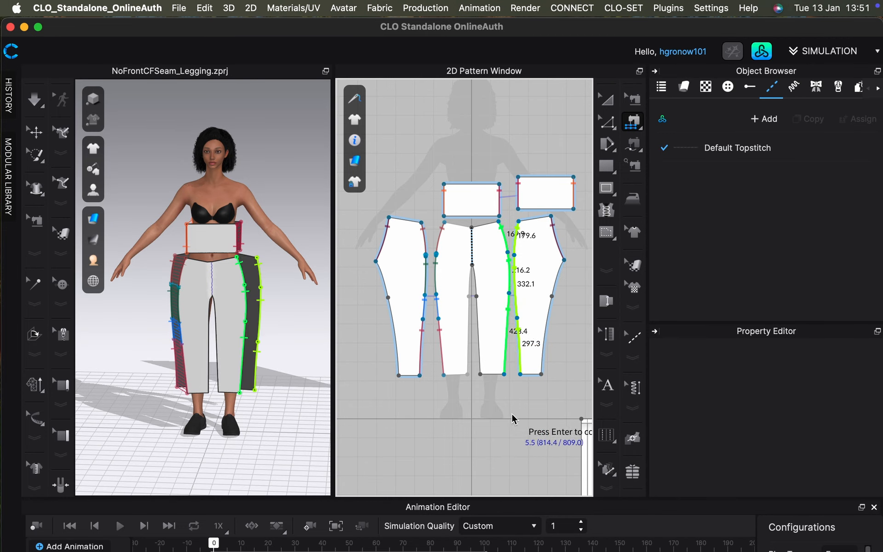
{"action": "key", "text": "Return"}
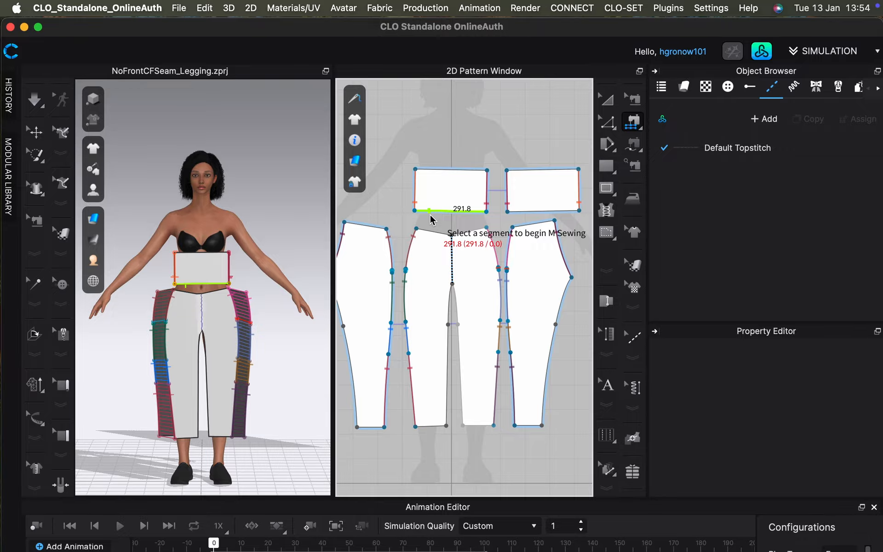
Sew the front waistband's lower edge to both top waist segments of the merged front leg piece with M:N Segment Sewing.
{"action": "left_click", "coordinate": [430, 215]}
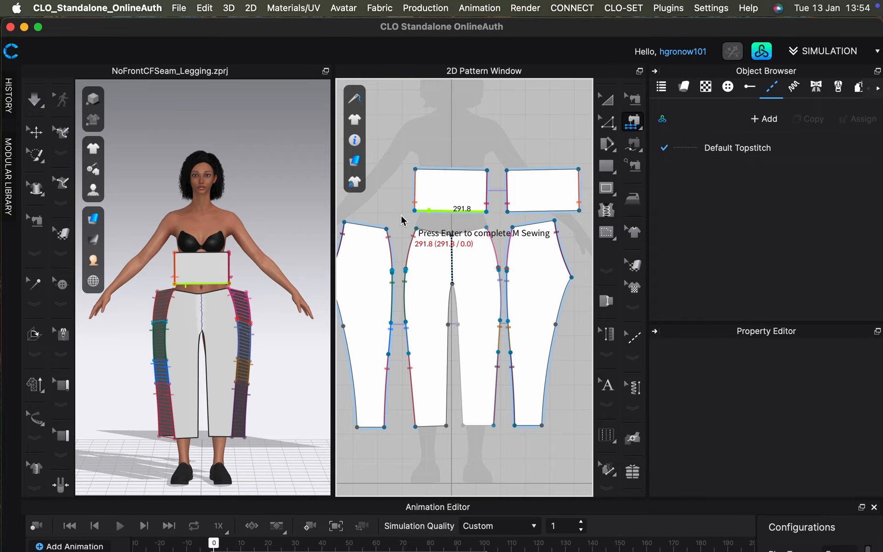
{"action": "key", "text": "Return"}
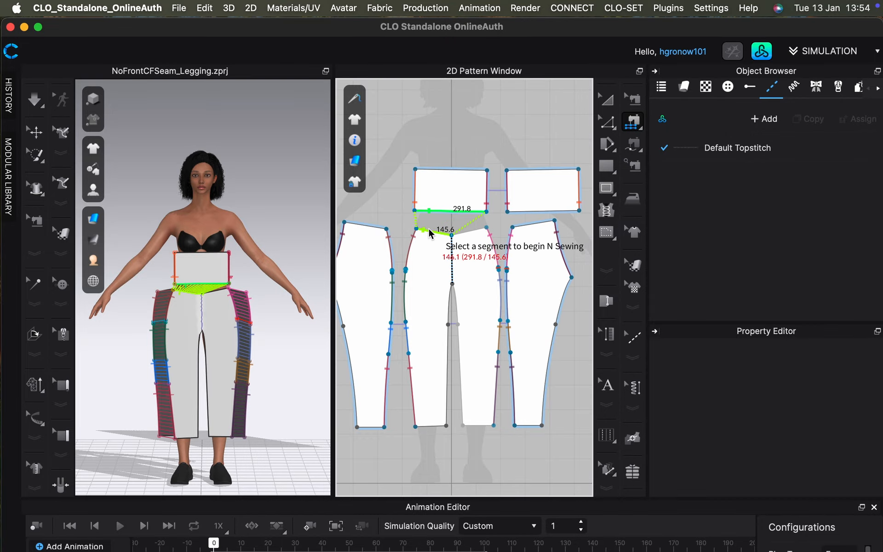
{"action": "left_click", "coordinate": [429, 233]}
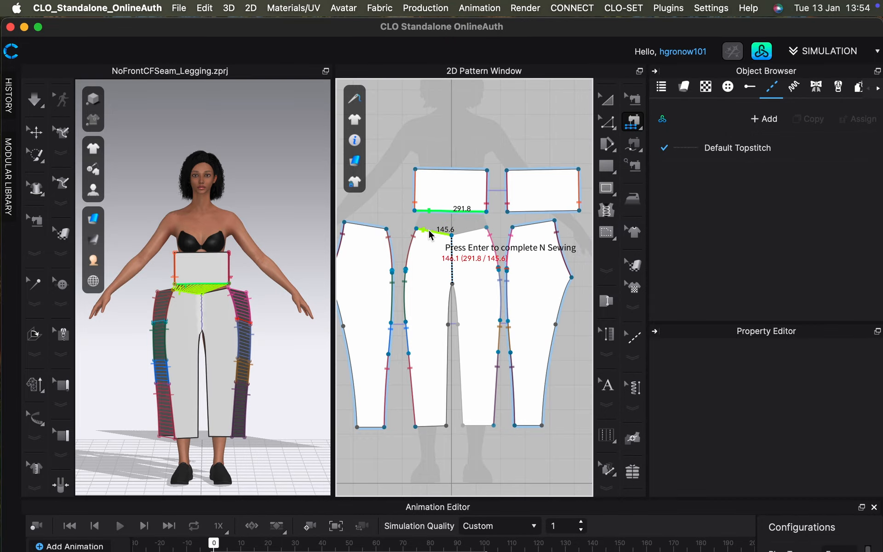
{"action": "left_click", "coordinate": [460, 238]}
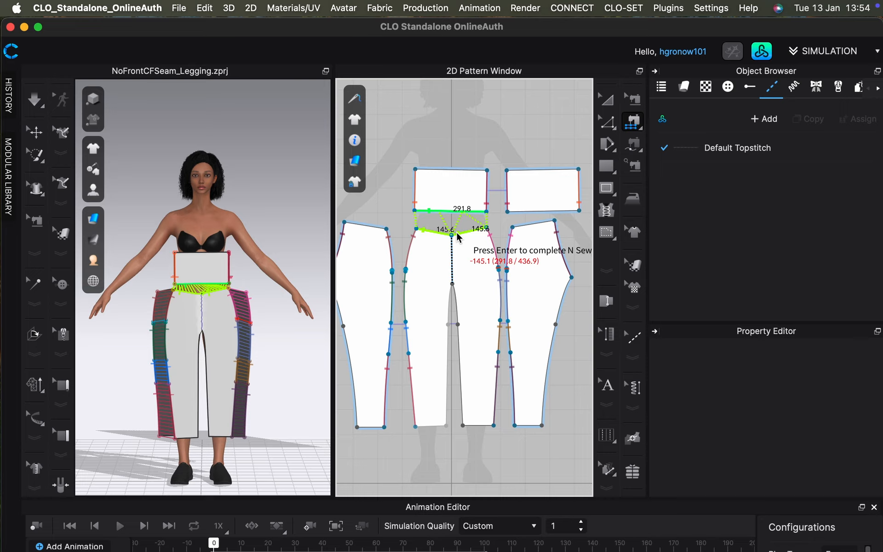
{"action": "key", "text": "Return"}
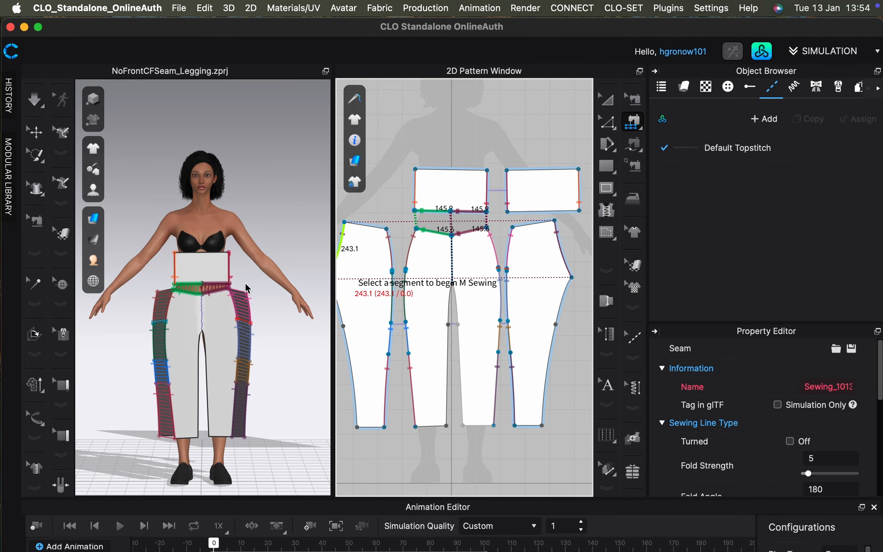
Sew the back waistband's lower edge to the top edges of both back leg pieces with M:N Segment Sewing.
{"action": "scroll", "coordinate": [246, 287], "scroll_direction": "up", "scroll_amount": 5}
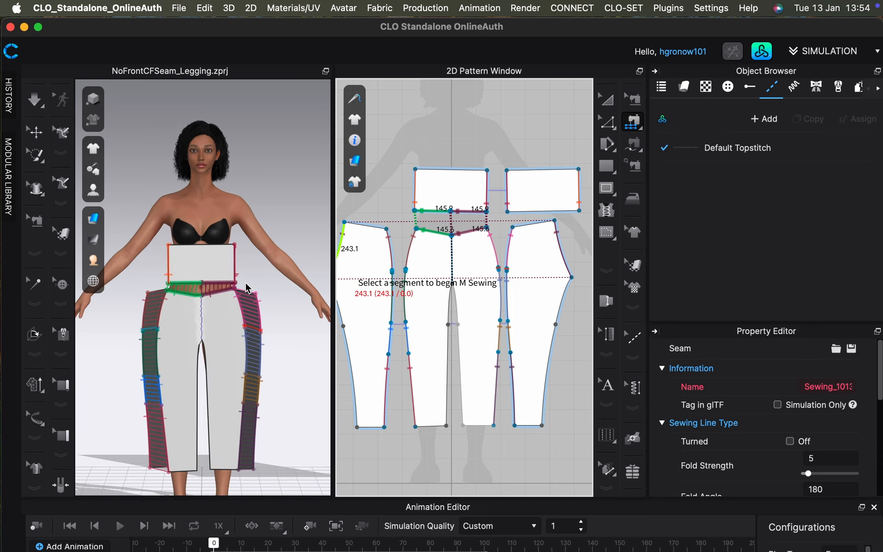
{"action": "scroll", "coordinate": [248, 289], "scroll_direction": "up", "scroll_amount": 2}
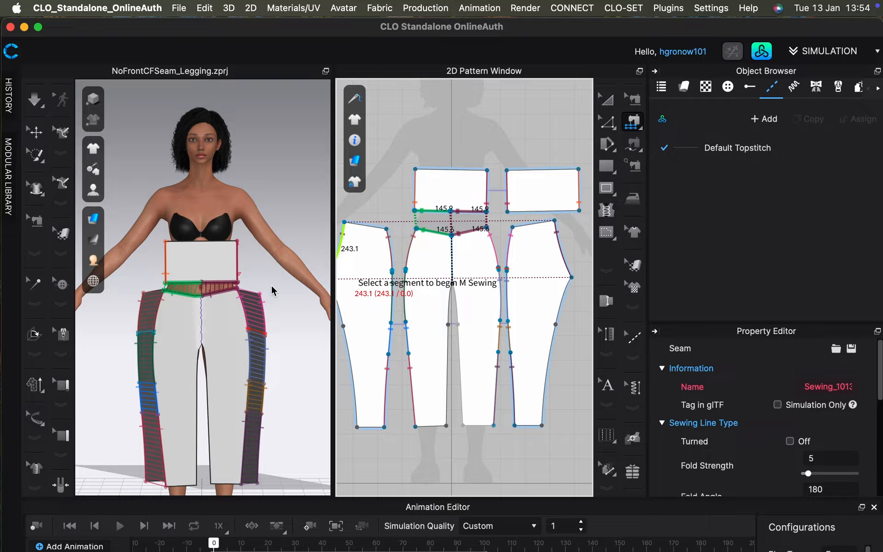
{"action": "right_click_drag", "start_coordinate": [272, 283], "coordinate": [184, 309]}
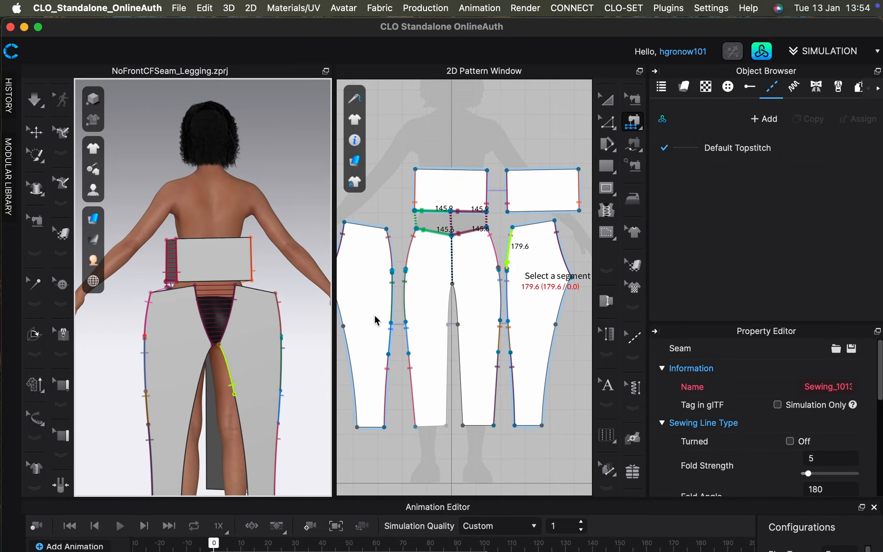
{"action": "left_click", "coordinate": [530, 215]}
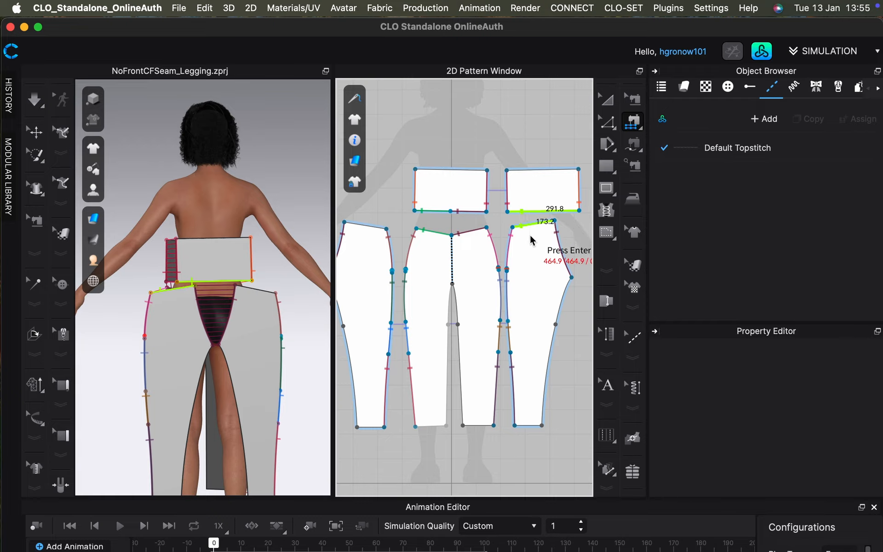
{"action": "left_click", "coordinate": [529, 227]}
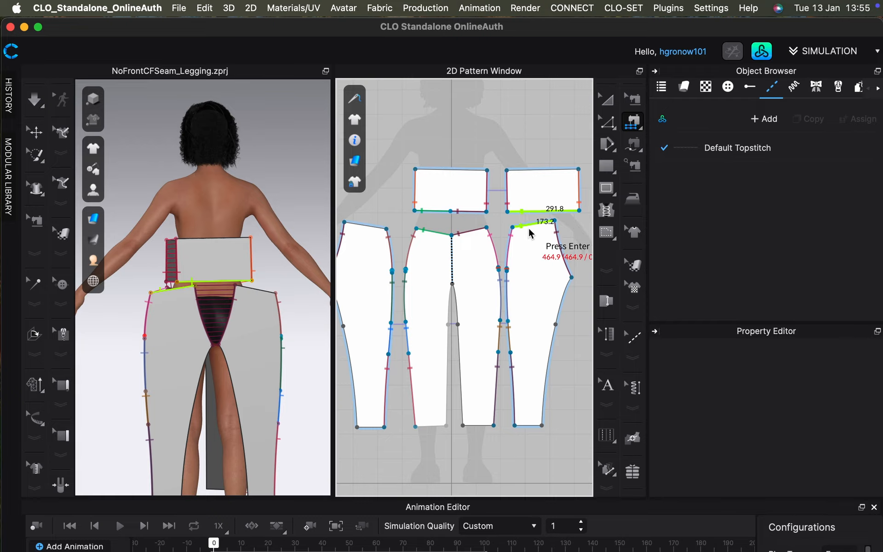
{"action": "key", "text": "Return"}
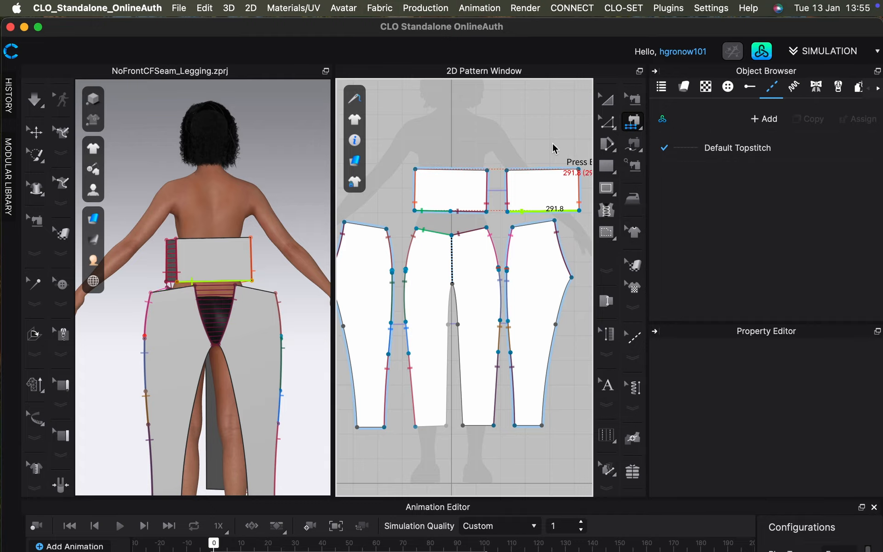
{"action": "left_click", "coordinate": [529, 224]}
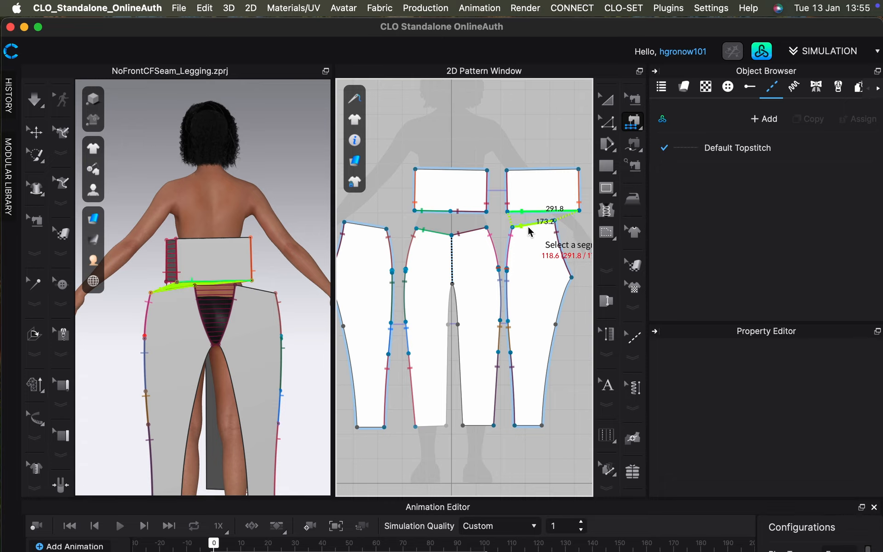
{"action": "left_click", "coordinate": [528, 230]}
{"action": "left_click", "coordinate": [361, 226]}
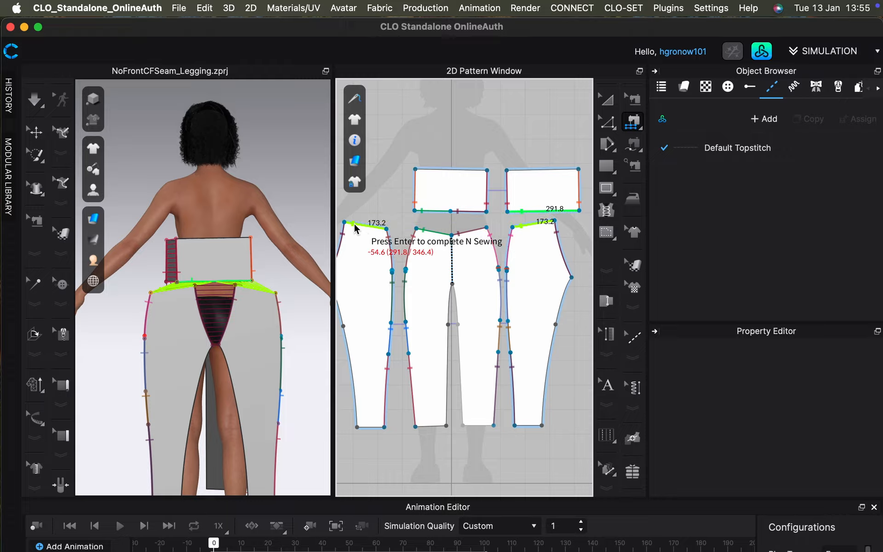
{"action": "key", "text": "Return"}
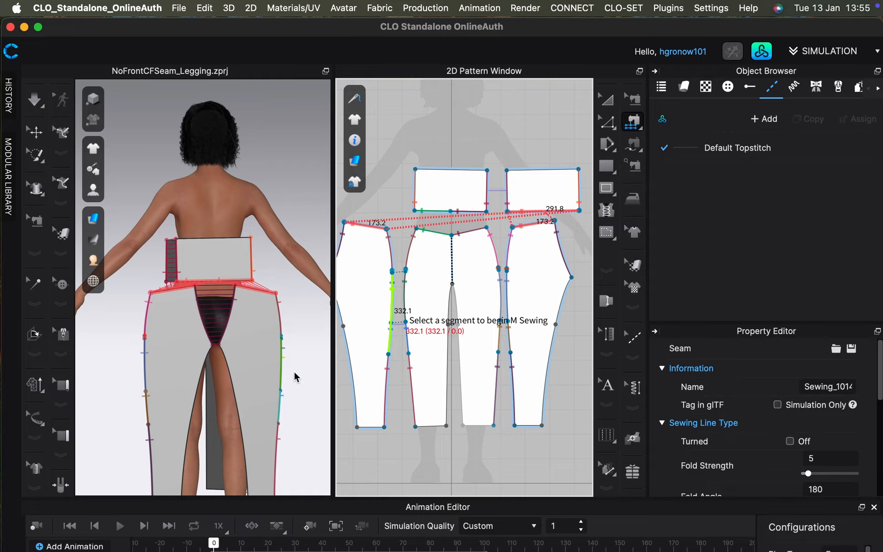
Sew the inseam on the avatar's right leg with M:N Segment Sewing, joining two front inner leg segments to two back inner leg segments.
{"action": "middle_click_drag", "start_coordinate": [295, 377], "coordinate": [307, 315]}
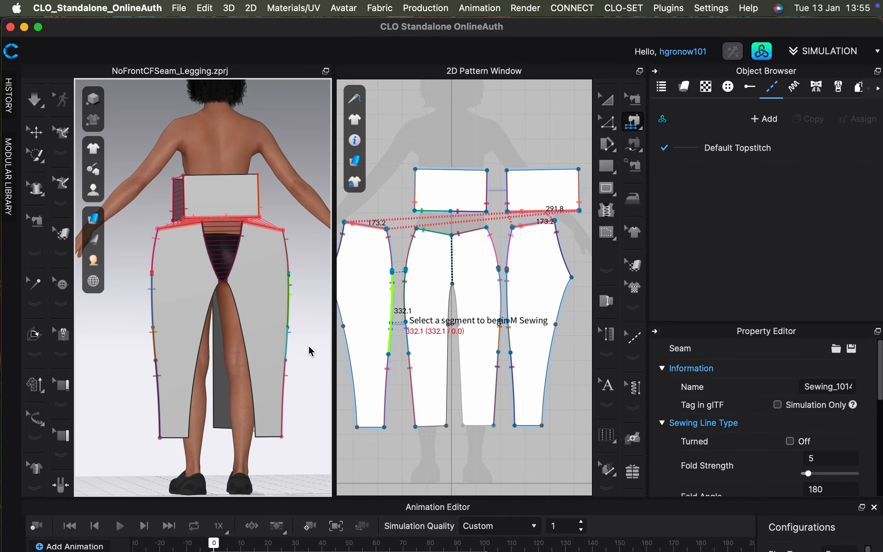
{"action": "right_click_drag", "start_coordinate": [309, 348], "coordinate": [282, 351]}
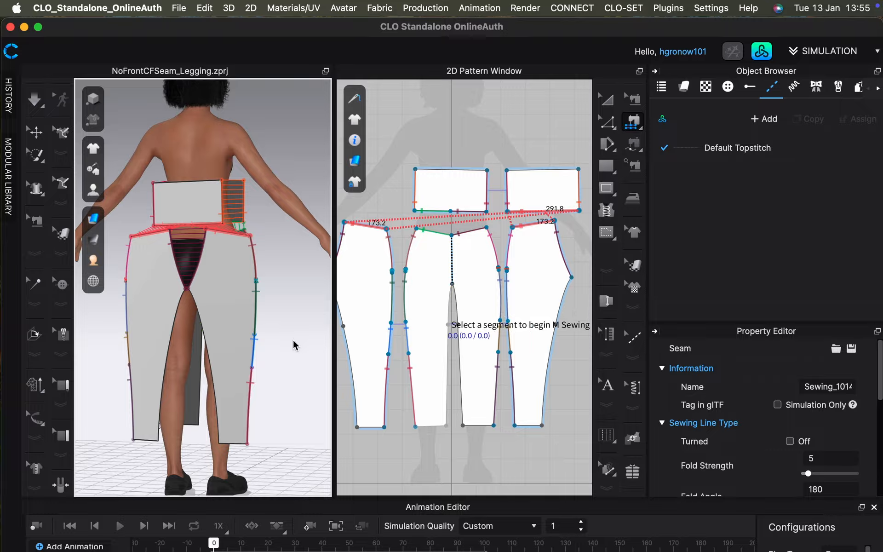
{"action": "right_click_drag", "start_coordinate": [293, 345], "coordinate": [313, 339]}
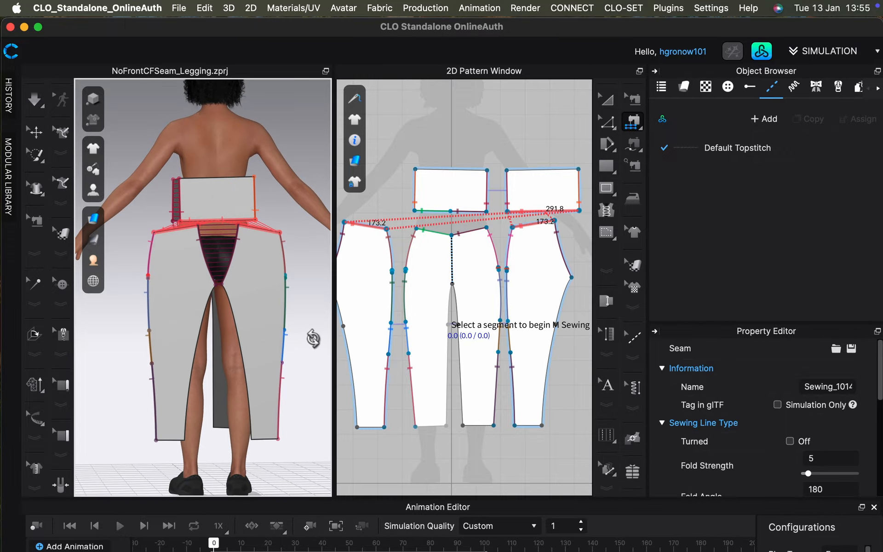
{"action": "left_click", "coordinate": [452, 302]}
{"action": "left_click", "coordinate": [448, 343]}
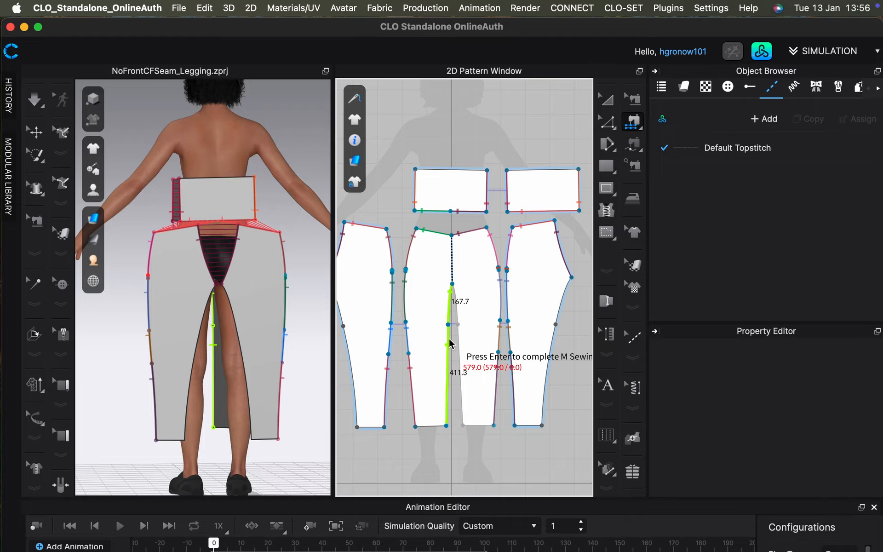
{"action": "key", "text": "Return"}
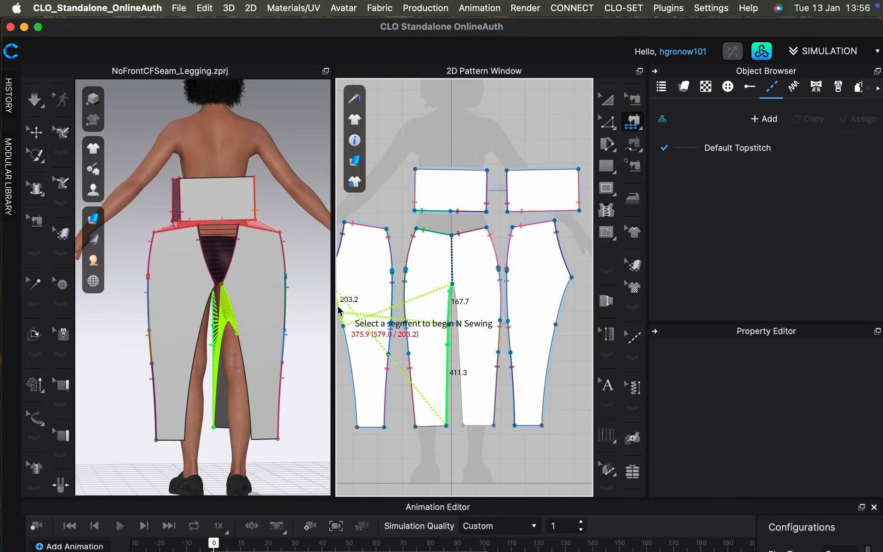
{"action": "middle_click_drag", "start_coordinate": [345, 313], "coordinate": [391, 321]}
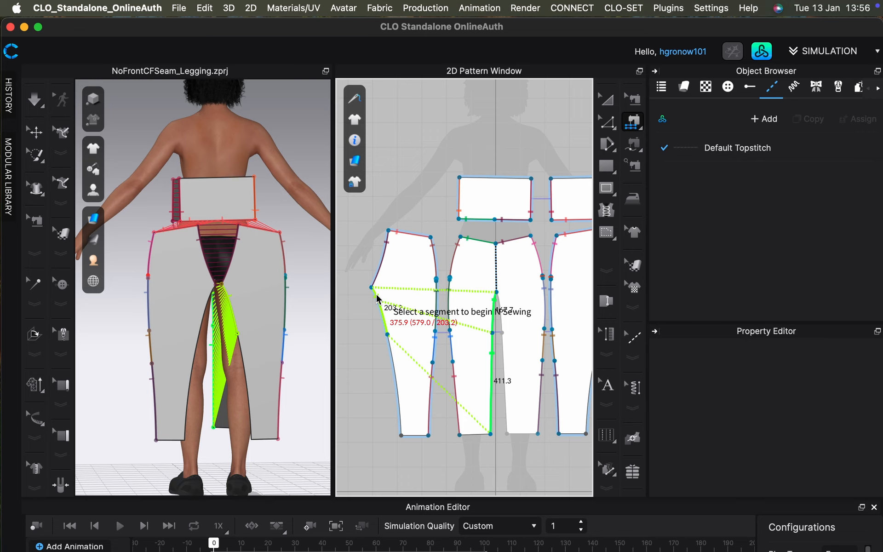
{"action": "left_click", "coordinate": [376, 299]}
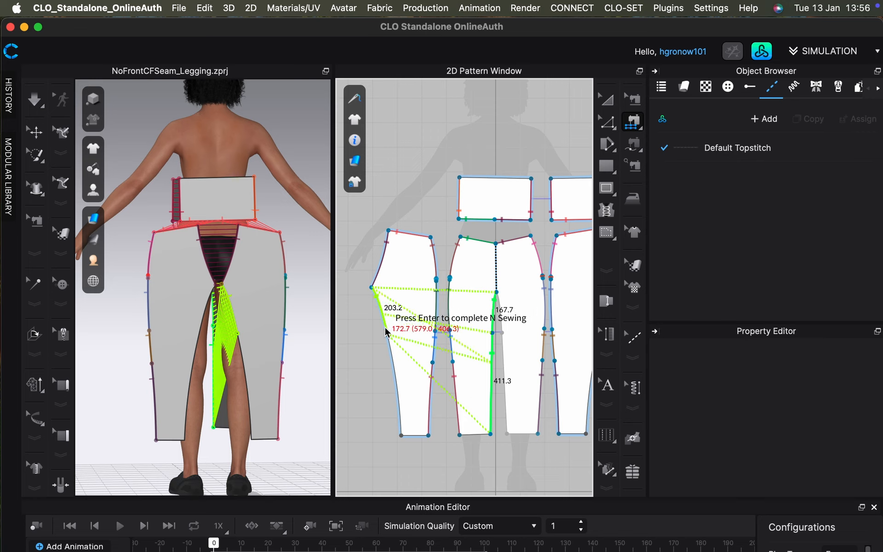
{"action": "left_click", "coordinate": [389, 344]}
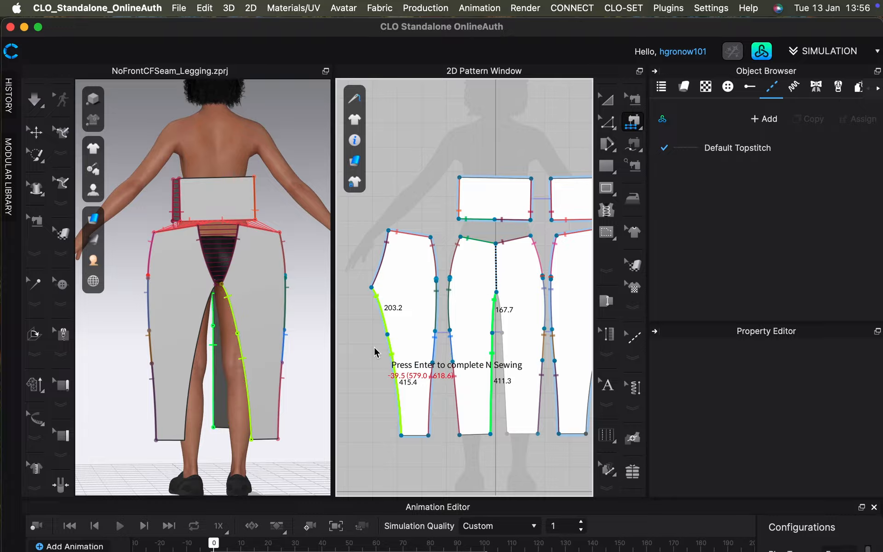
{"action": "key", "text": "Return"}
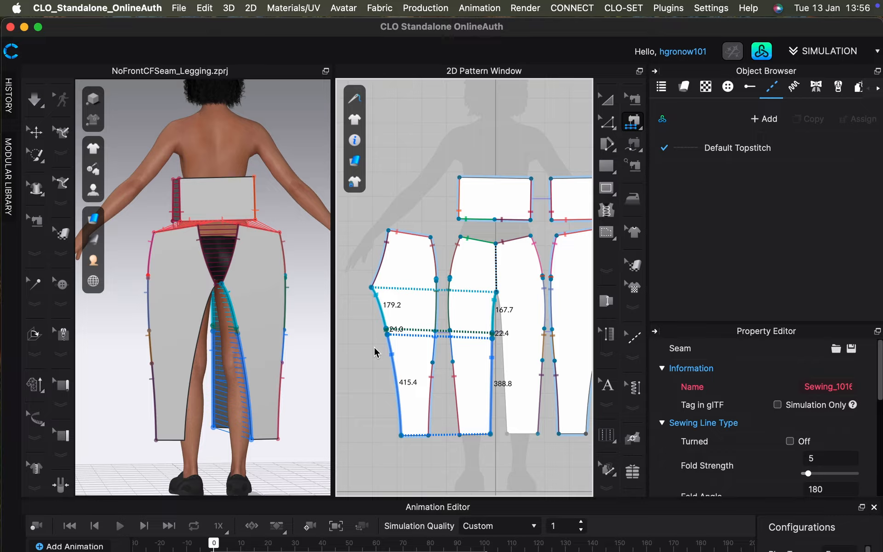
Sew the inseam on the avatar's left leg with M:N Segment Sewing, joining two front inner leg segments to two back inner leg segments.
{"action": "right_click_drag", "start_coordinate": [314, 349], "coordinate": [296, 353]}
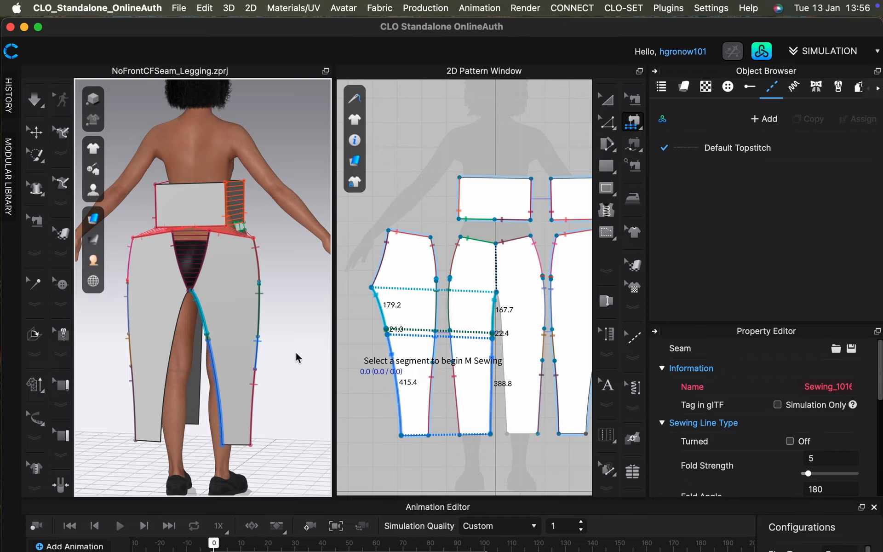
{"action": "left_click", "coordinate": [500, 307]}
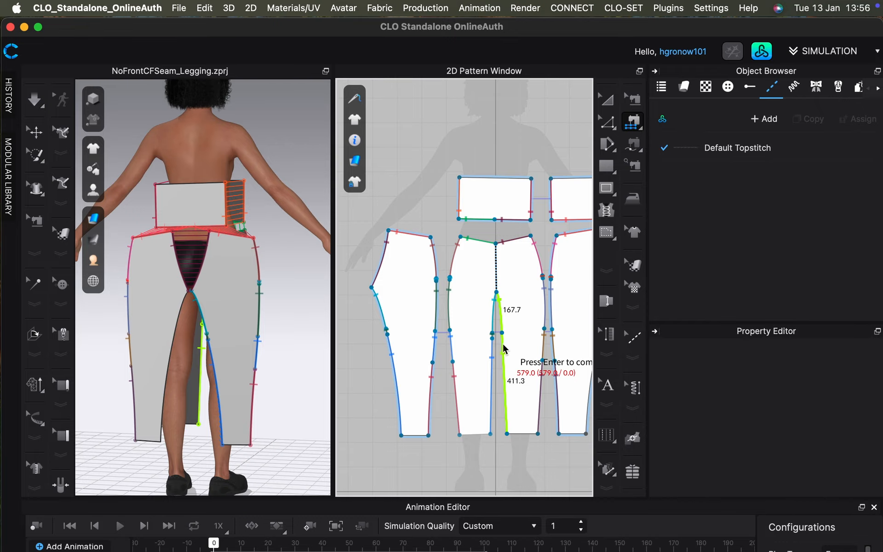
{"action": "key", "text": "Return"}
{"action": "middle_click_drag", "start_coordinate": [510, 478], "coordinate": [468, 474]}
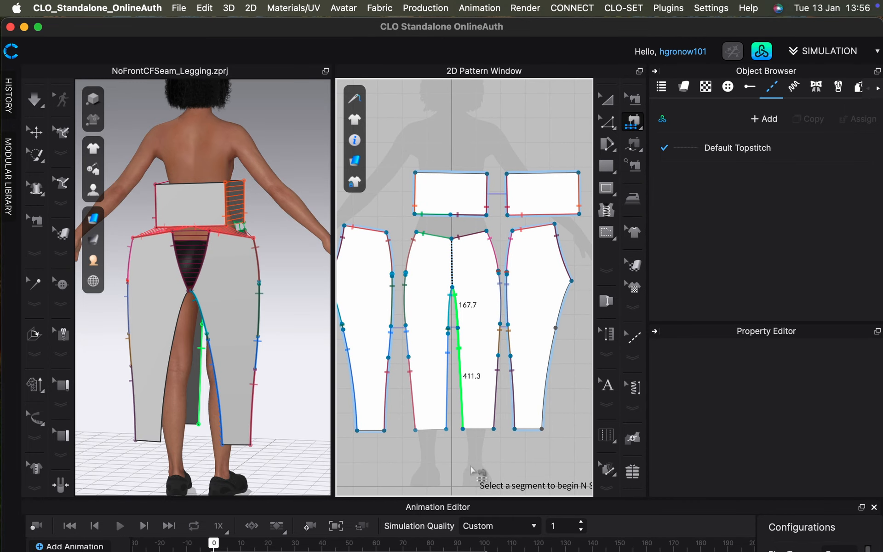
{"action": "left_click", "coordinate": [570, 294]}
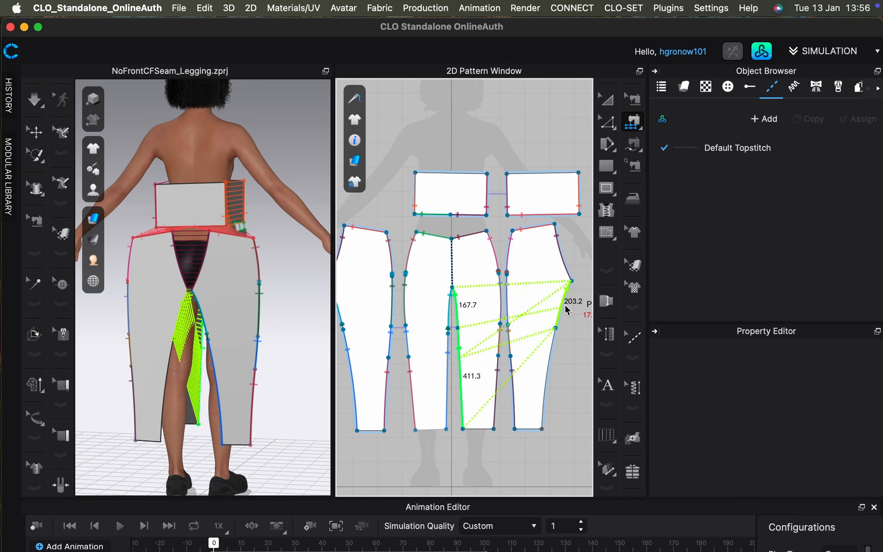
{"action": "left_click", "coordinate": [555, 344]}
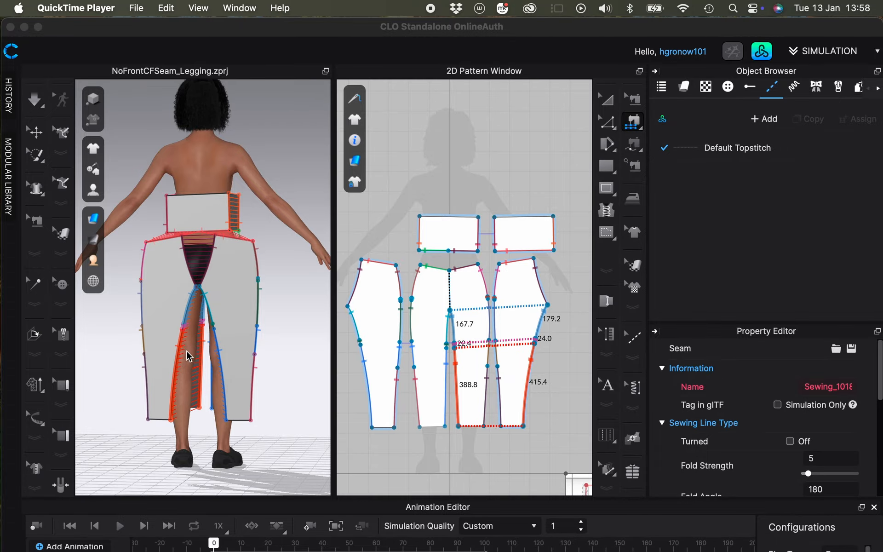
{"action": "right_click_drag", "start_coordinate": [296, 384], "coordinate": [317, 387]}
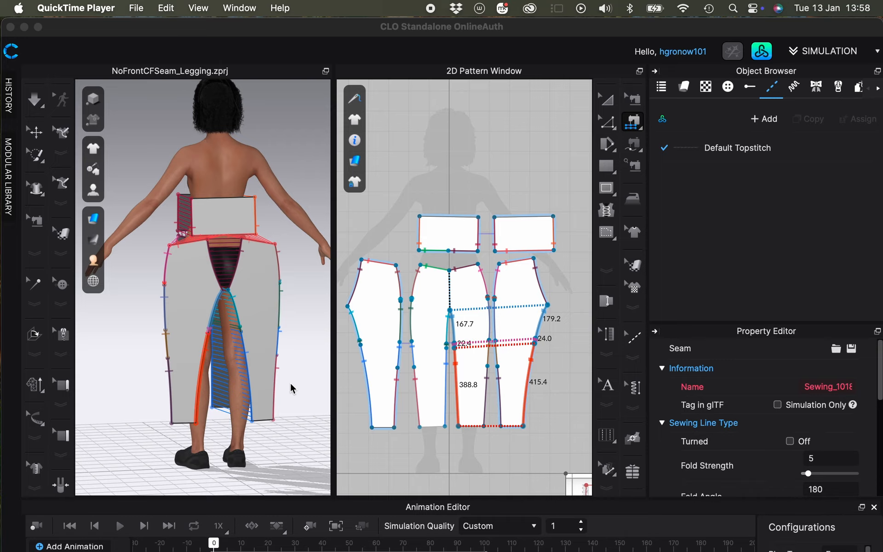
Try to simulate the sewn leggings on the avatar, and undo the draping to restore the arranged pieces.
{"action": "right_click_drag", "start_coordinate": [140, 379], "coordinate": [276, 384]}
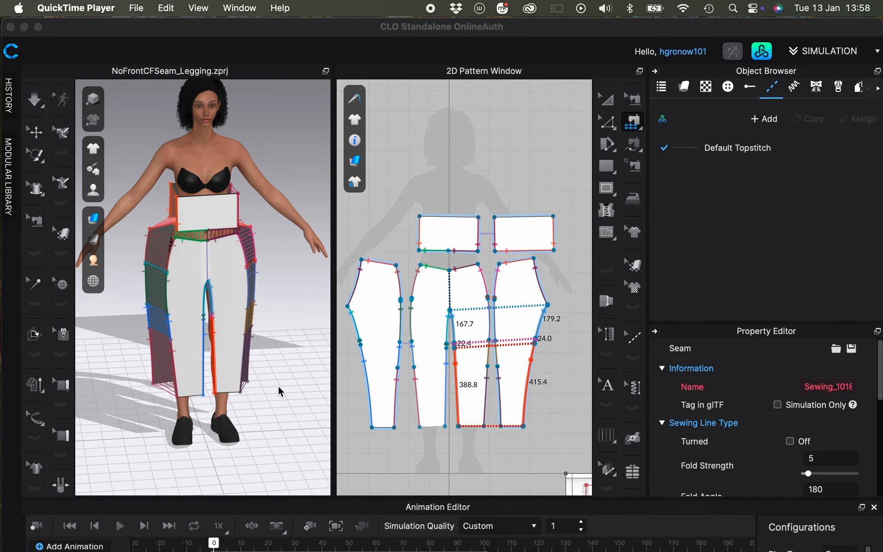
{"action": "left_click", "coordinate": [269, 387]}
{"action": "left_click", "coordinate": [229, 8]}
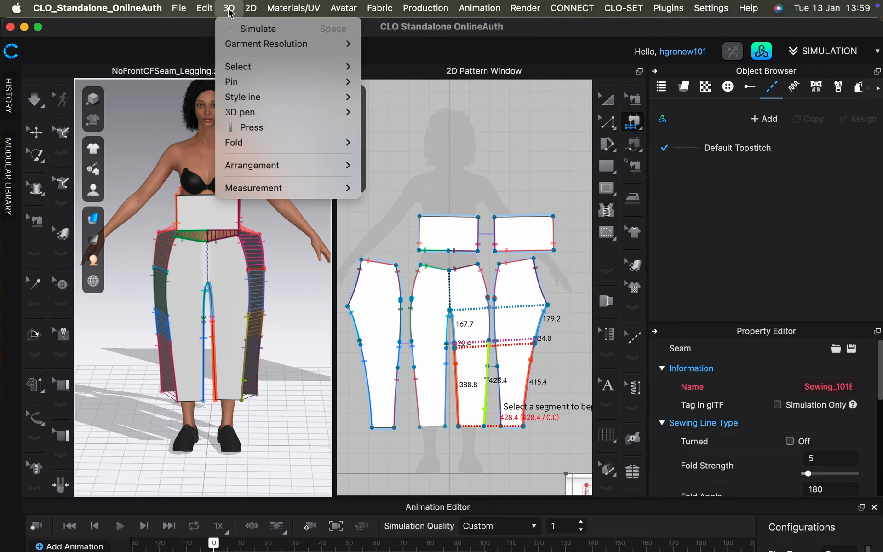
{"action": "left_click", "coordinate": [315, 33]}
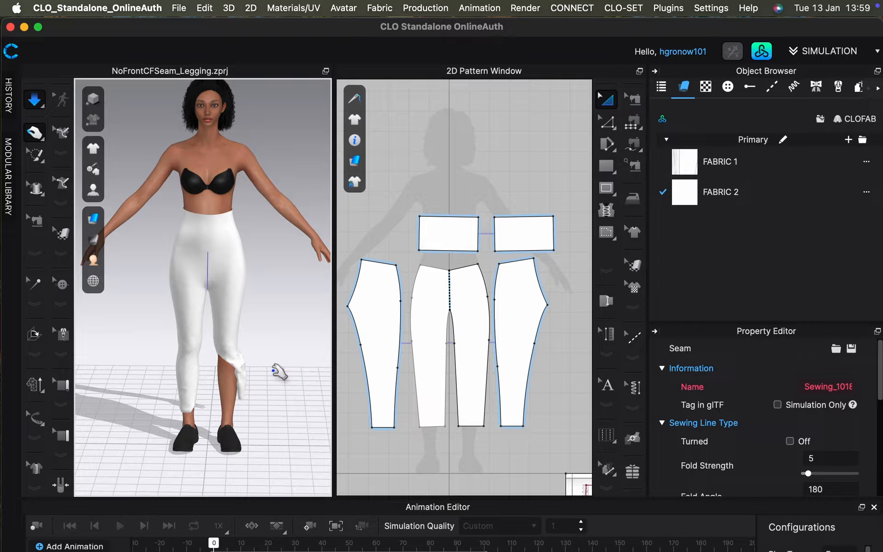
{"action": "key", "text": "super+z"}
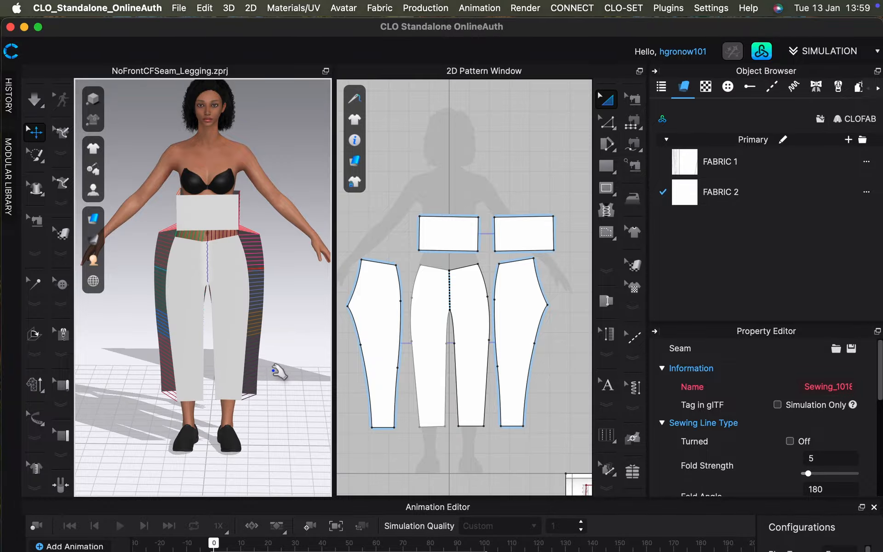
Move both back leg pieces inward, closer to the avatar's center back.
{"action": "right_click_drag", "start_coordinate": [285, 367], "coordinate": [170, 368]}
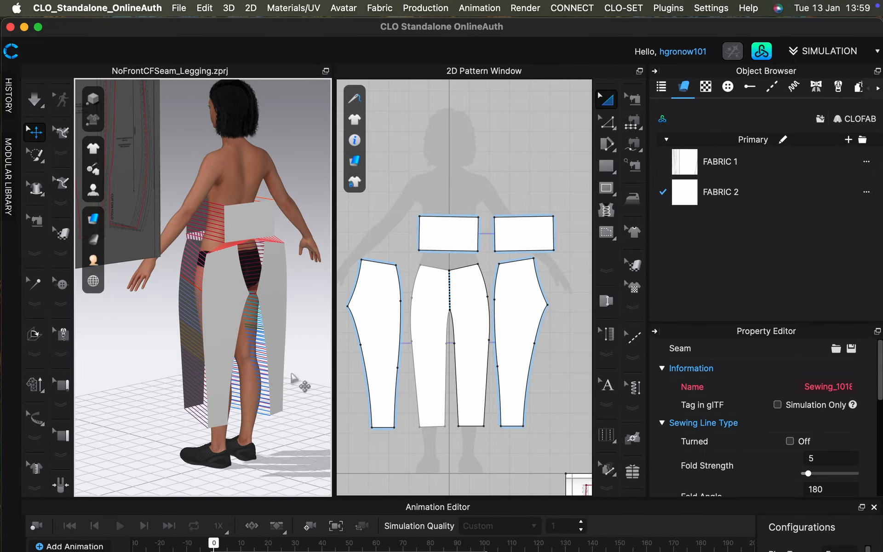
{"action": "right_click_drag", "start_coordinate": [296, 373], "coordinate": [257, 375]}
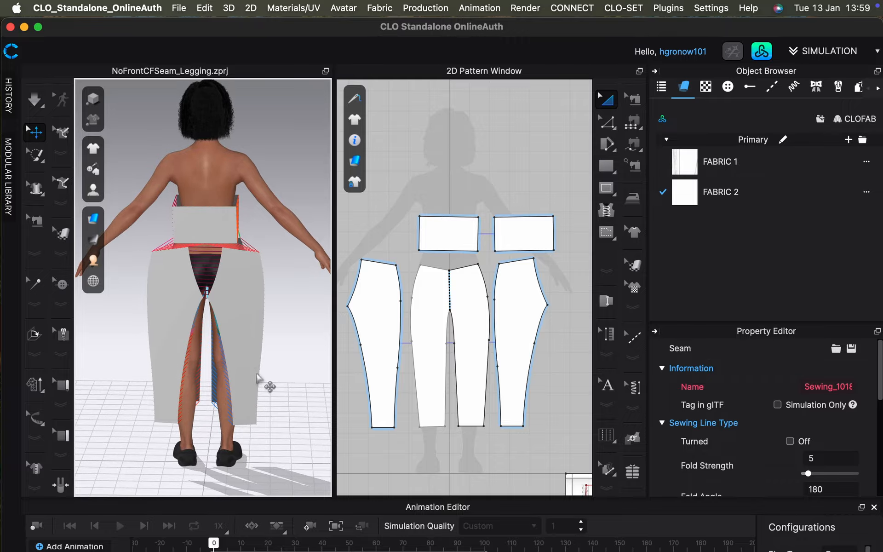
{"action": "left_click", "coordinate": [162, 335]}
{"action": "left_click", "coordinate": [173, 339]}
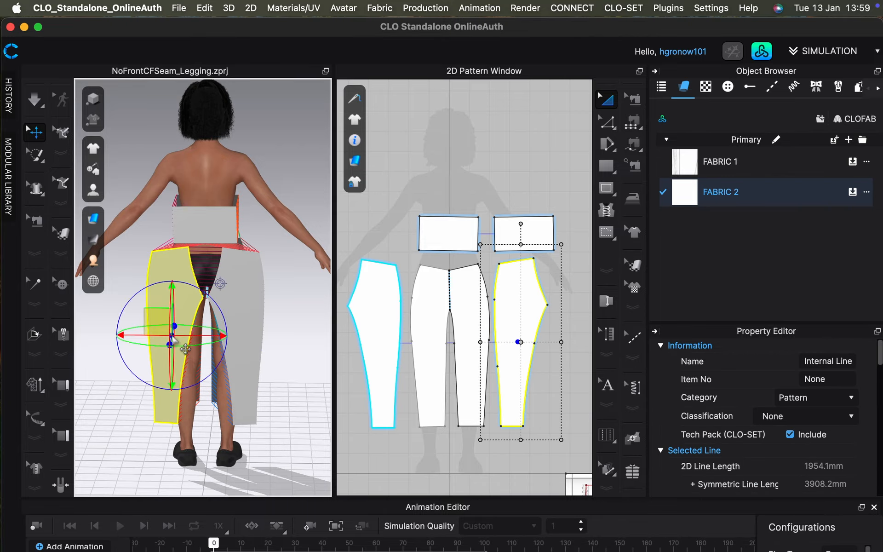
{"action": "left_click_drag", "start_coordinate": [182, 336], "coordinate": [193, 337]}
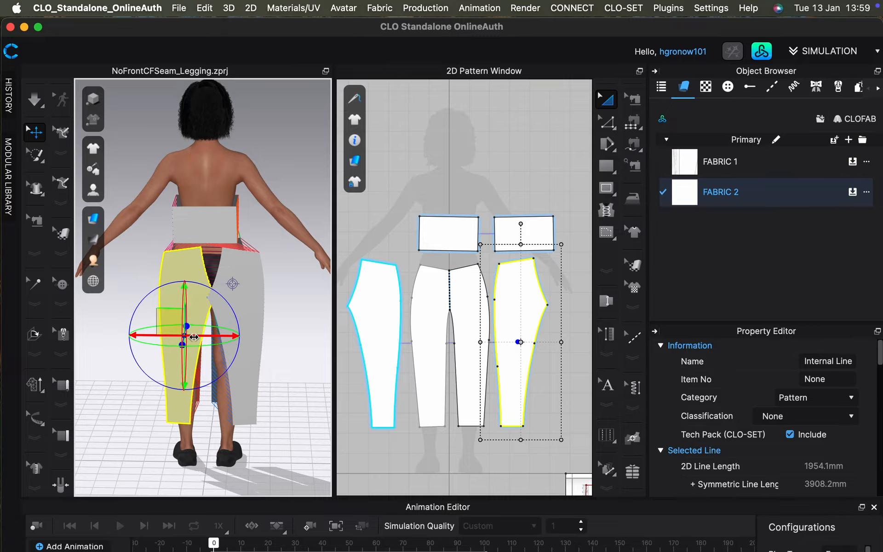
{"action": "left_click", "coordinate": [254, 333]}
{"action": "left_click_drag", "start_coordinate": [235, 329], "coordinate": [222, 327]}
Shift the merged front leg piece slightly toward the avatar's right side to center it over the legs.
{"action": "right_click_drag", "start_coordinate": [276, 405], "coordinate": [182, 395]}
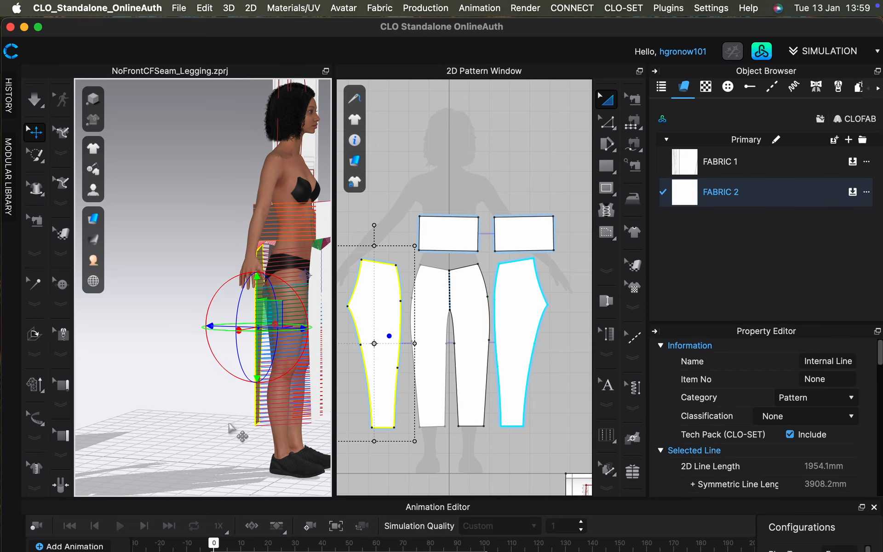
{"action": "right_click_drag", "start_coordinate": [237, 431], "coordinate": [135, 418]}
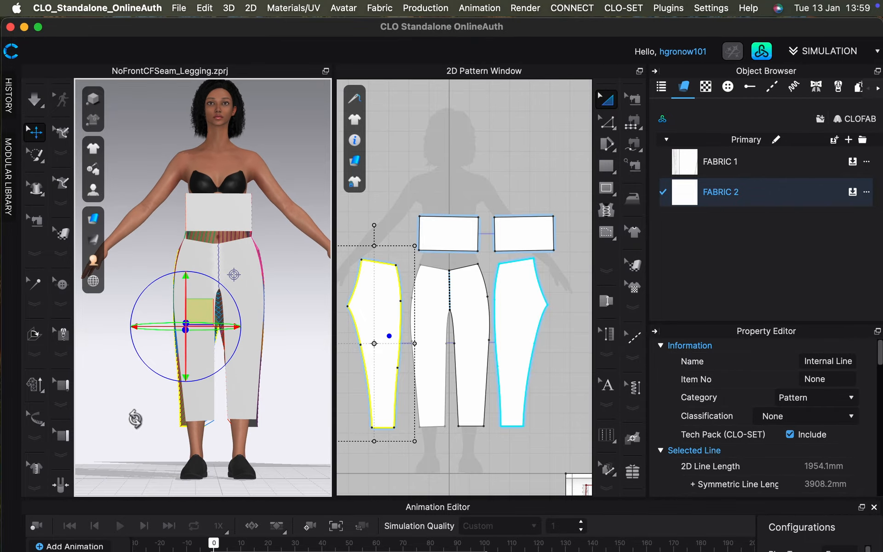
{"action": "left_click", "coordinate": [245, 394]}
{"action": "left_click_drag", "start_coordinate": [236, 392], "coordinate": [235, 393]}
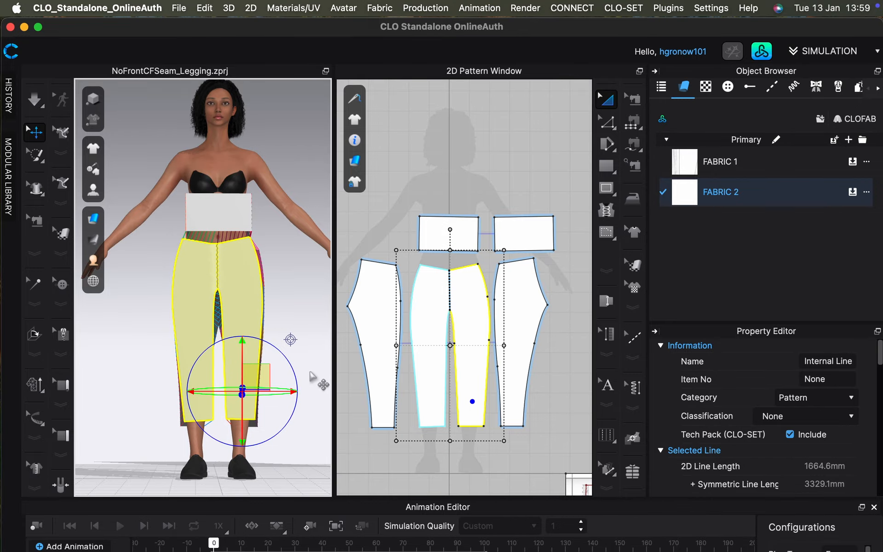
{"action": "mouse_move", "coordinate": [313, 353]}
{"action": "right_mouse_down"}
{"action": "mouse_move", "coordinate": [288, 350]}
{"action": "mouse_move", "coordinate": [322, 346]}
{"action": "mouse_move", "coordinate": [292, 344]}
{"action": "mouse_move", "coordinate": [304, 352]}
{"action": "right_mouse_up"}
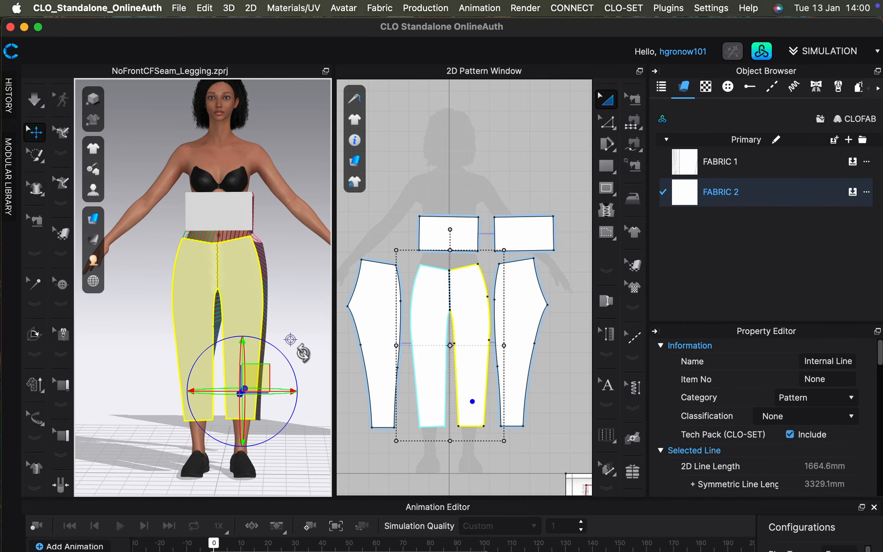
{"action": "left_click", "coordinate": [307, 316]}
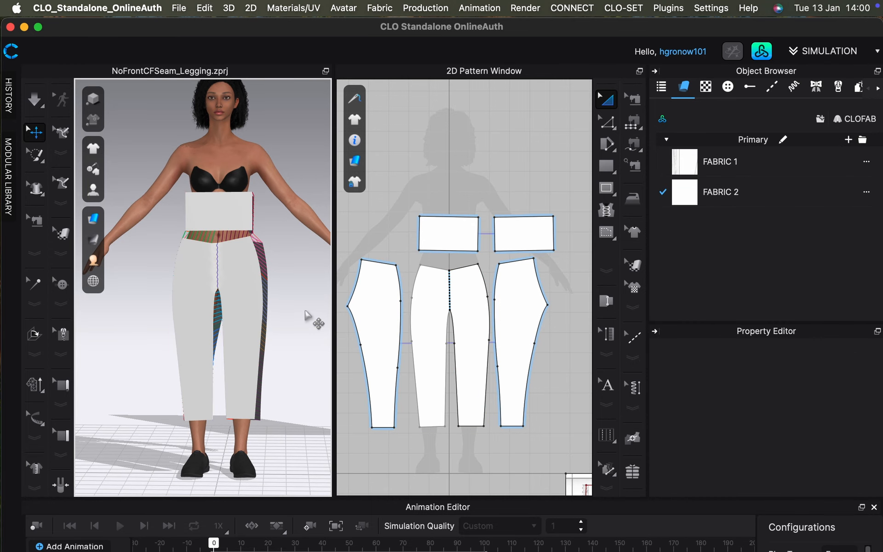
Simulate the sewn leggings so they drape on the avatar, and view the full figure from the front.
{"action": "key", "text": "space"}
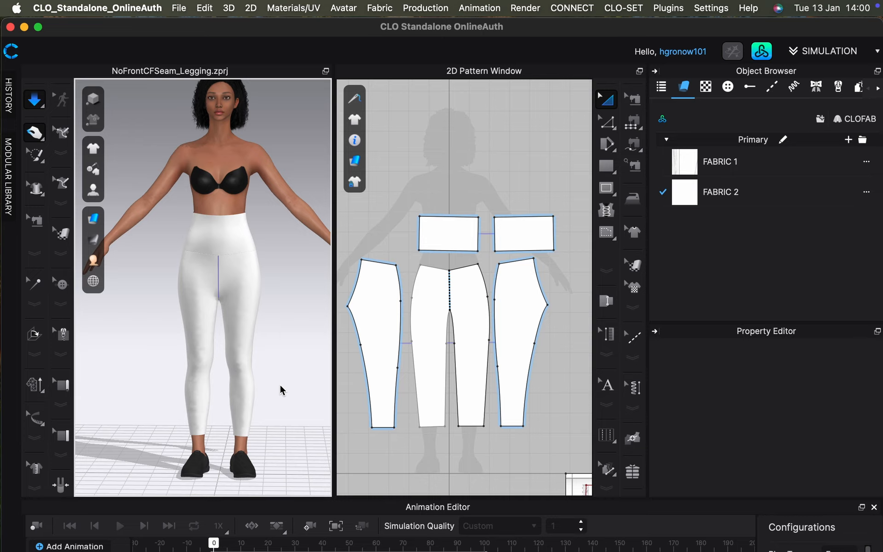
{"action": "scroll", "coordinate": [280, 389], "scroll_direction": "down", "scroll_amount": 4}
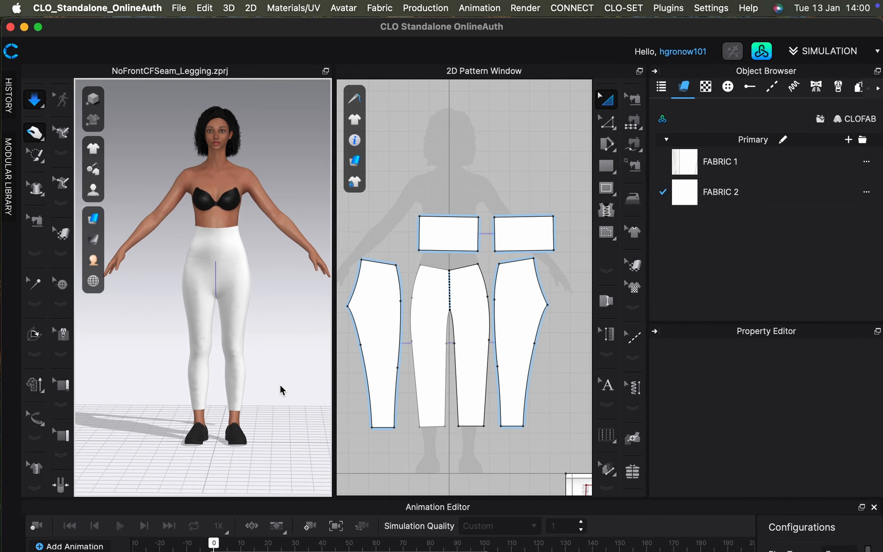
{"action": "mouse_move", "coordinate": [284, 363]}
{"action": "right_mouse_down"}
{"action": "mouse_move", "coordinate": [256, 374]}
{"action": "mouse_move", "coordinate": [235, 414]}
{"action": "mouse_move", "coordinate": [200, 370]}
{"action": "mouse_move", "coordinate": [180, 366]}
{"action": "mouse_move", "coordinate": [282, 375]}
{"action": "right_mouse_up"}
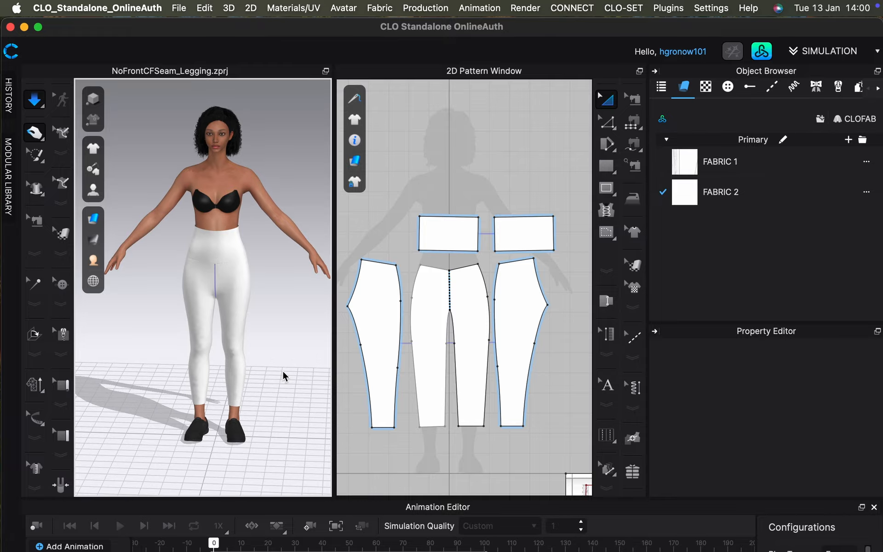